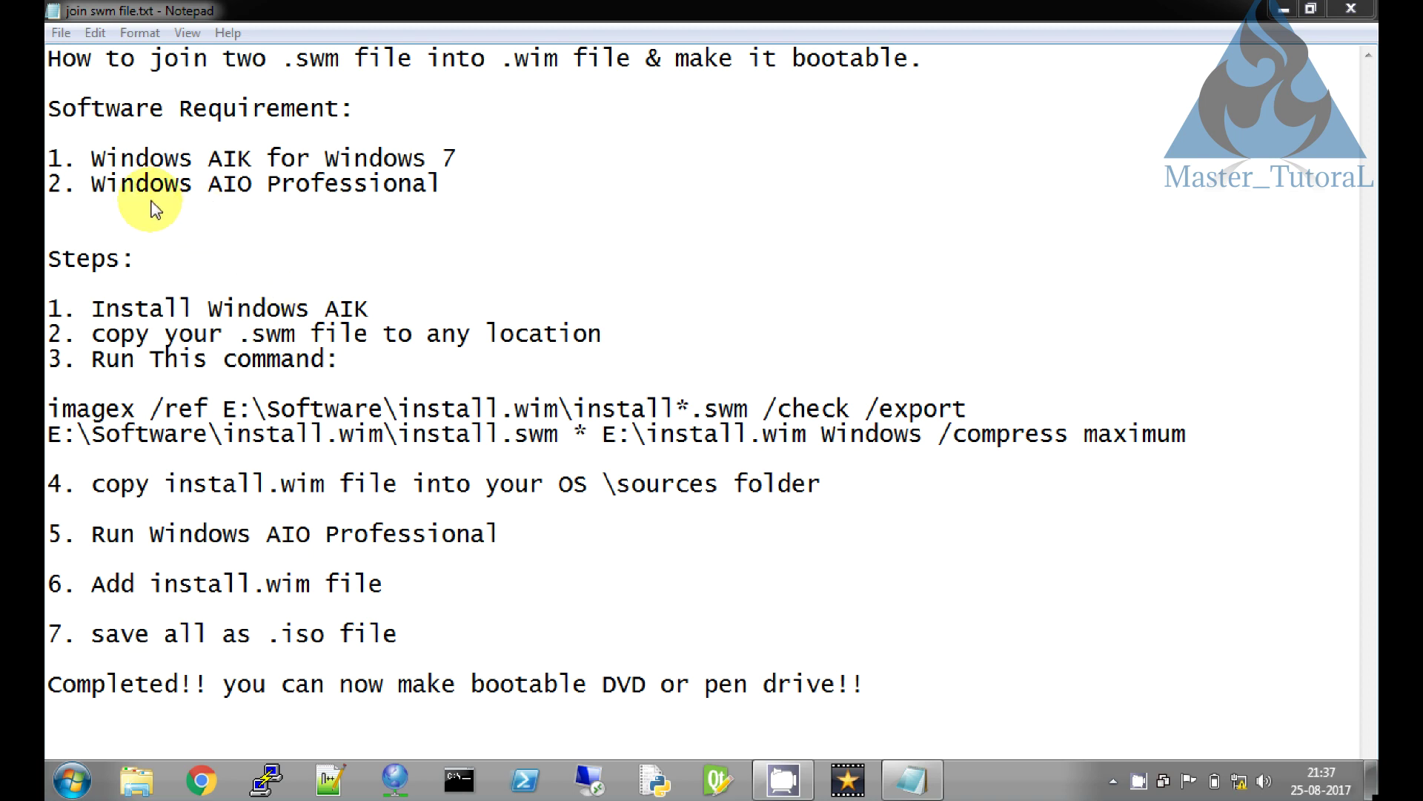
drag(91, 165, 471, 163)
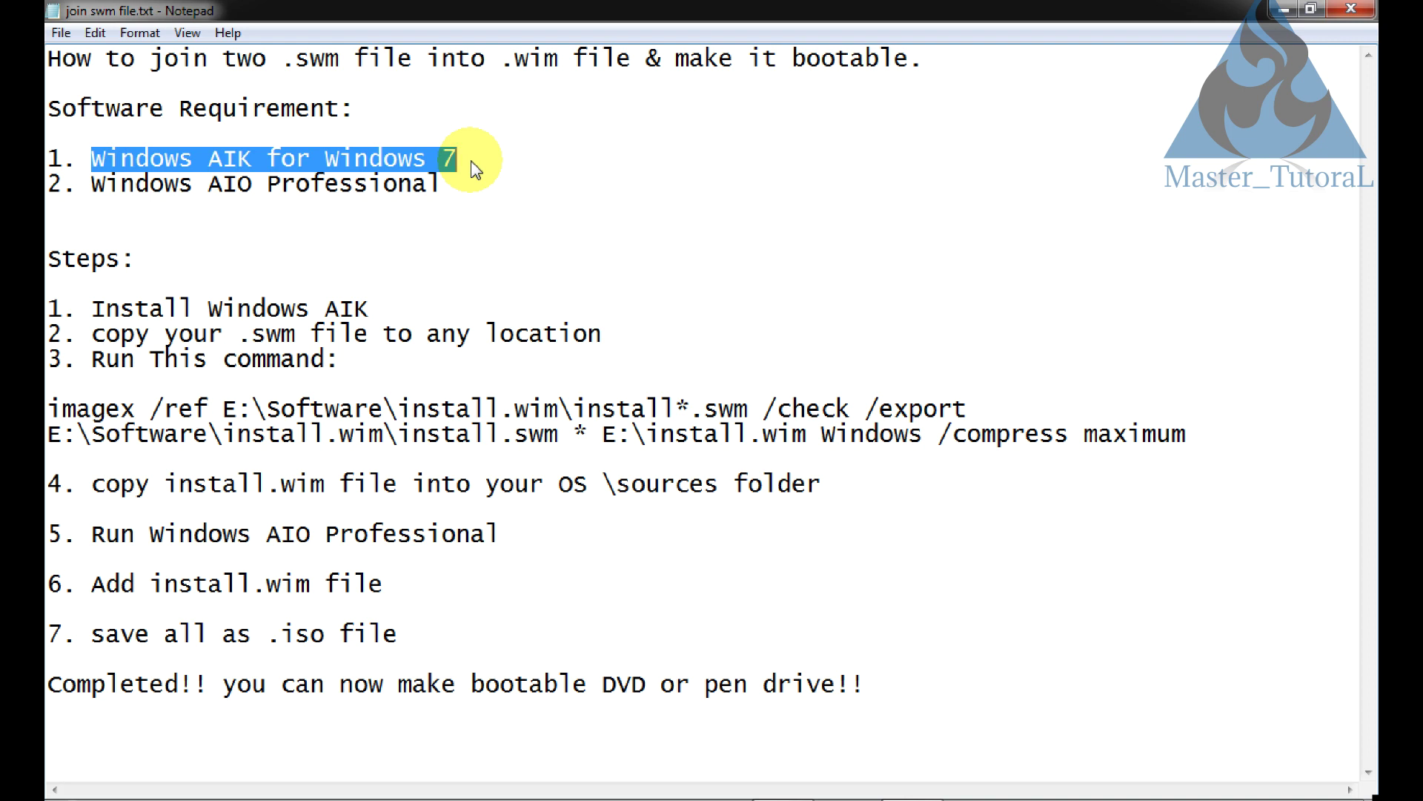
click(251, 178)
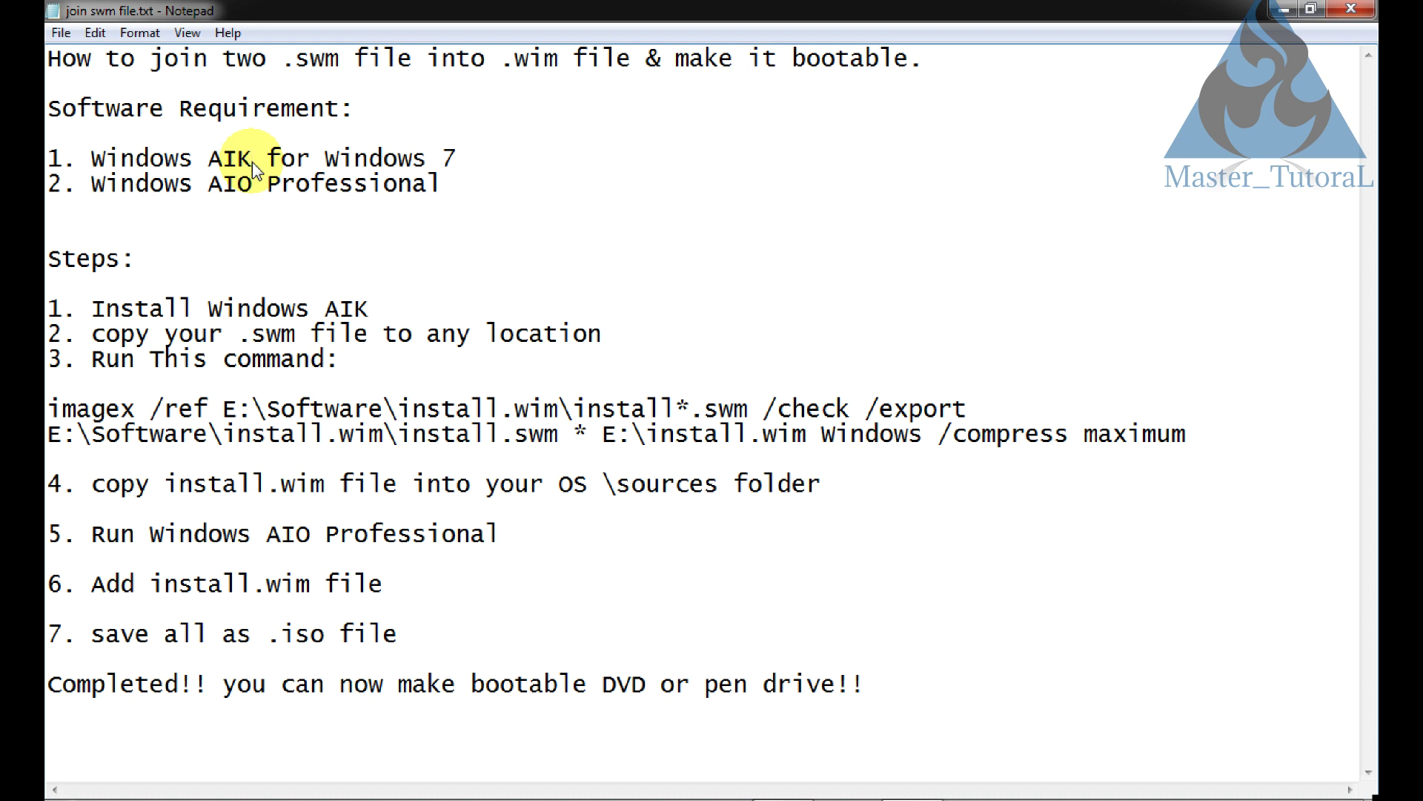
Switch to Chrome, enter the search query "windows AIK for windows 7" and close the browser
mouse_move(255, 785)
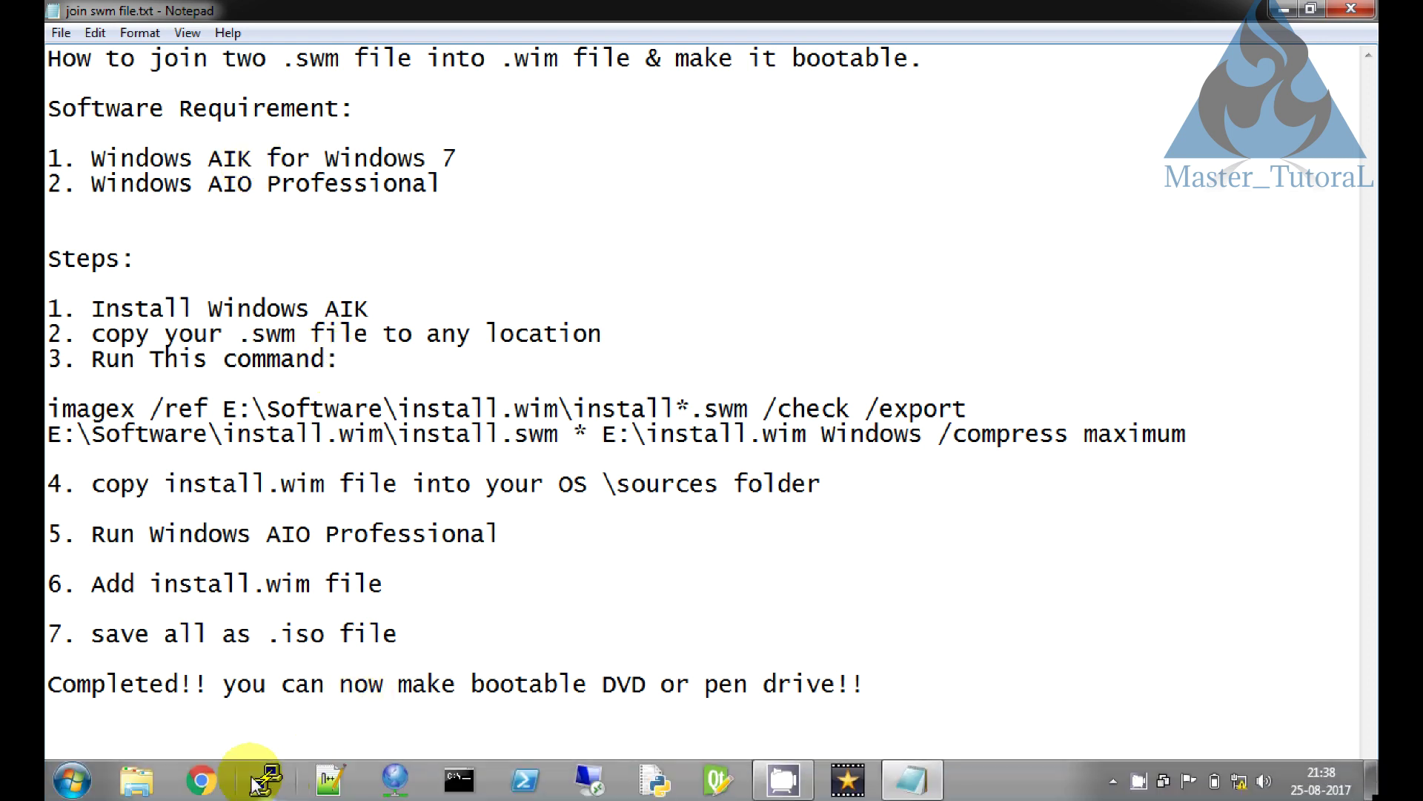
click(200, 779)
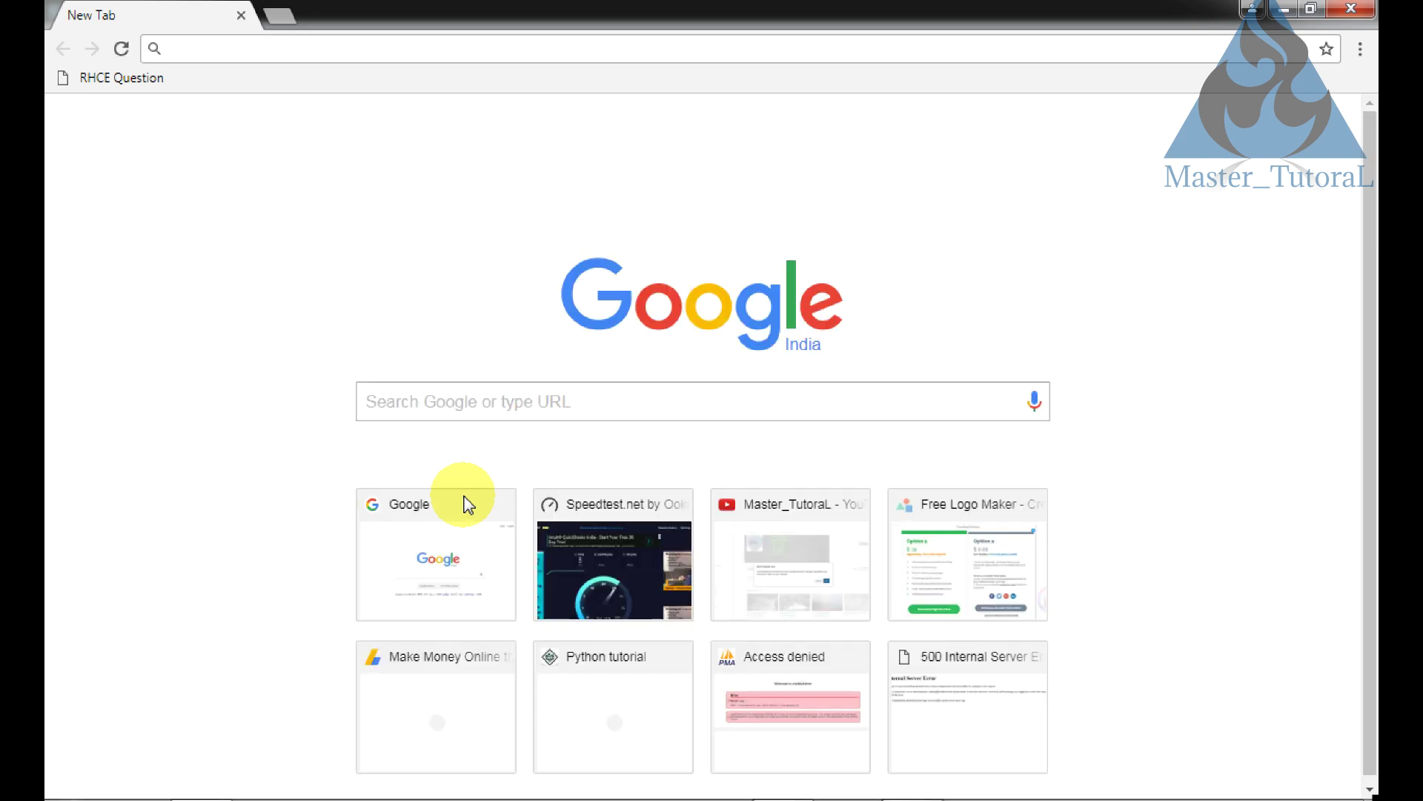
click(453, 414)
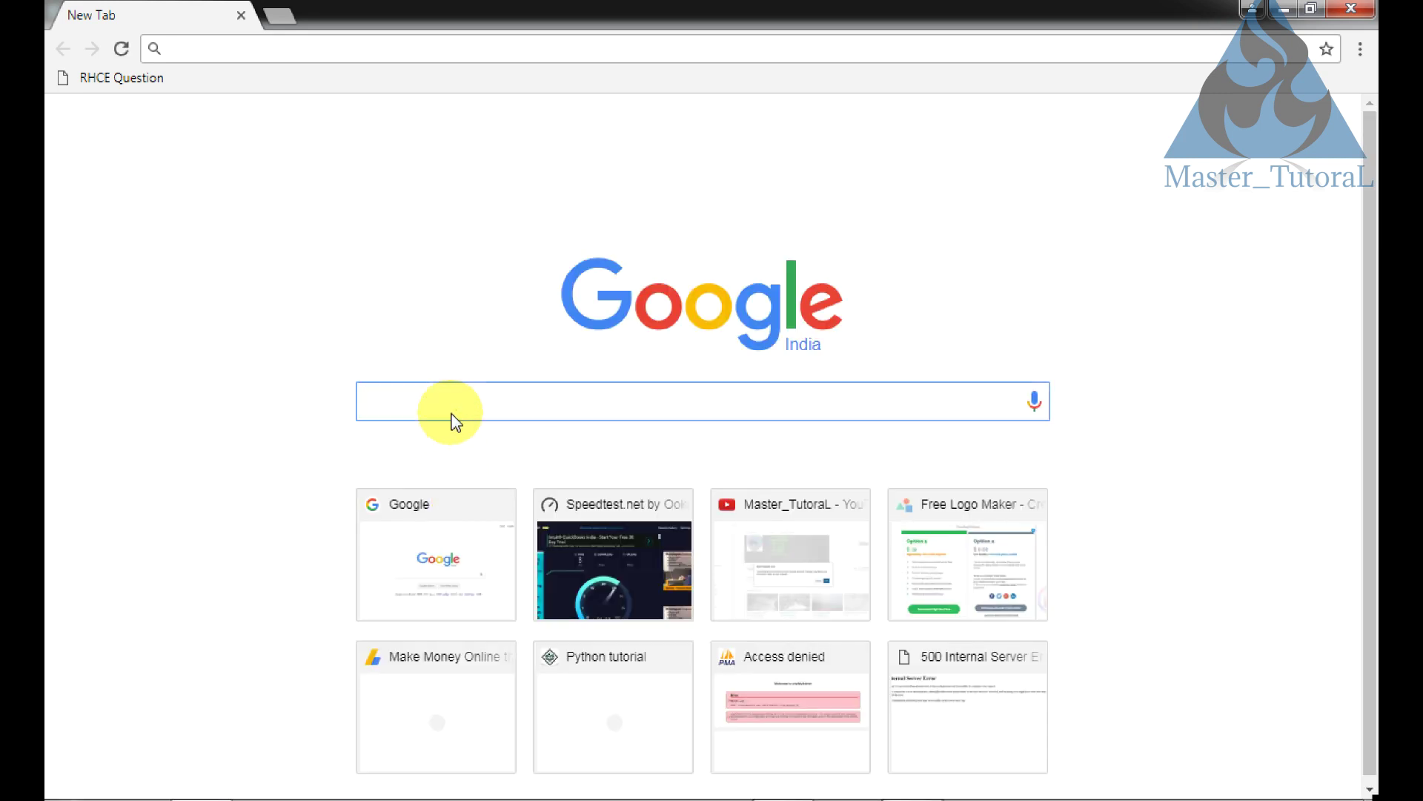
text(windows )
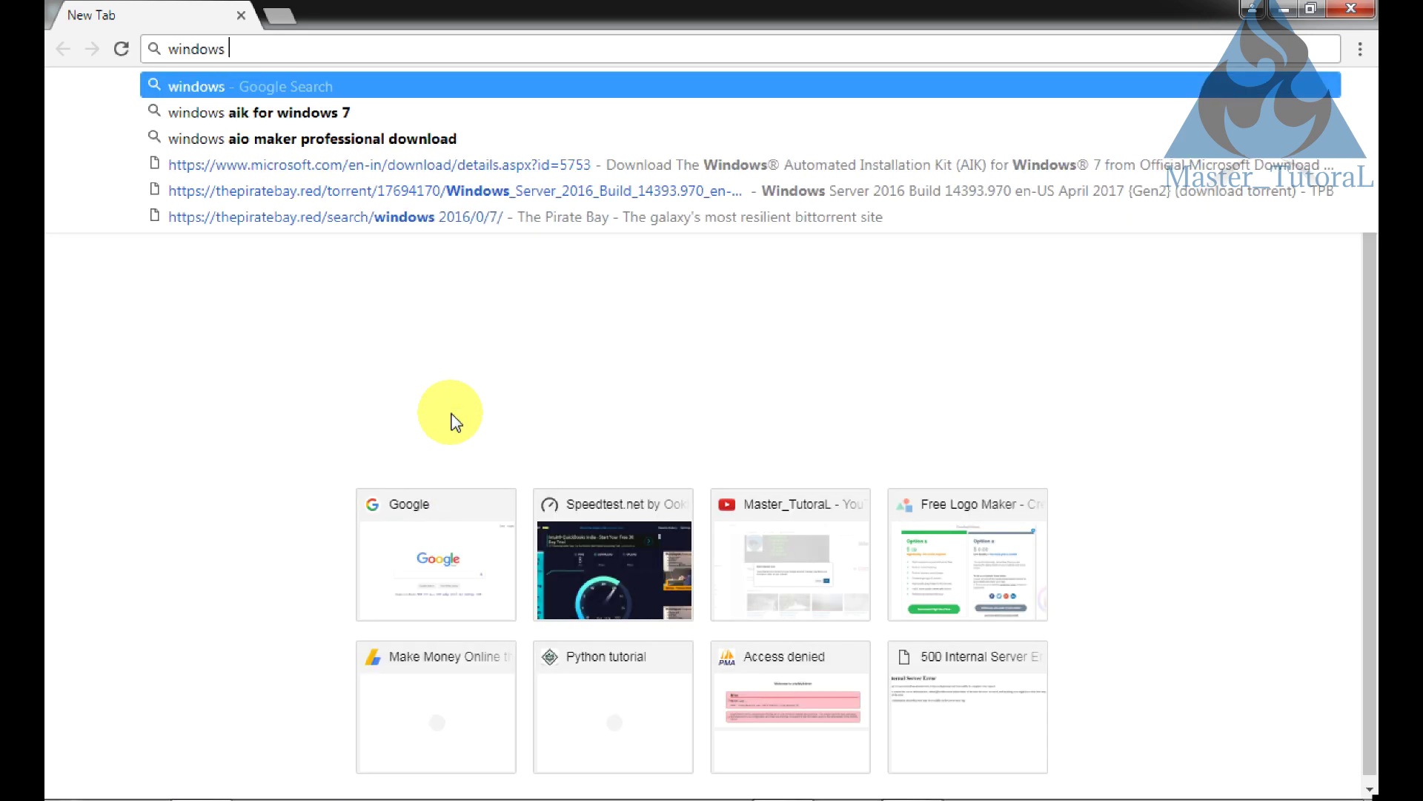
text(AIK)
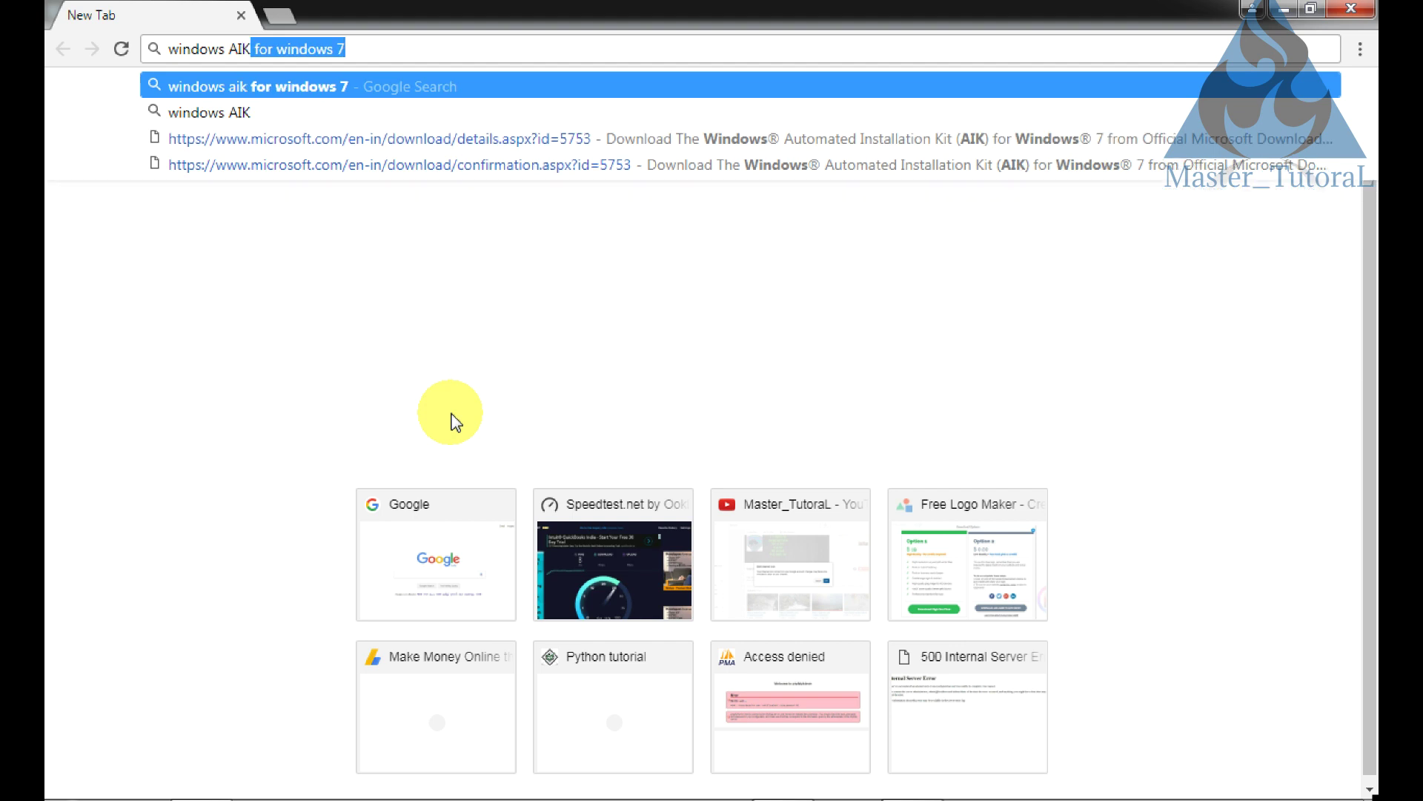
key(Right)
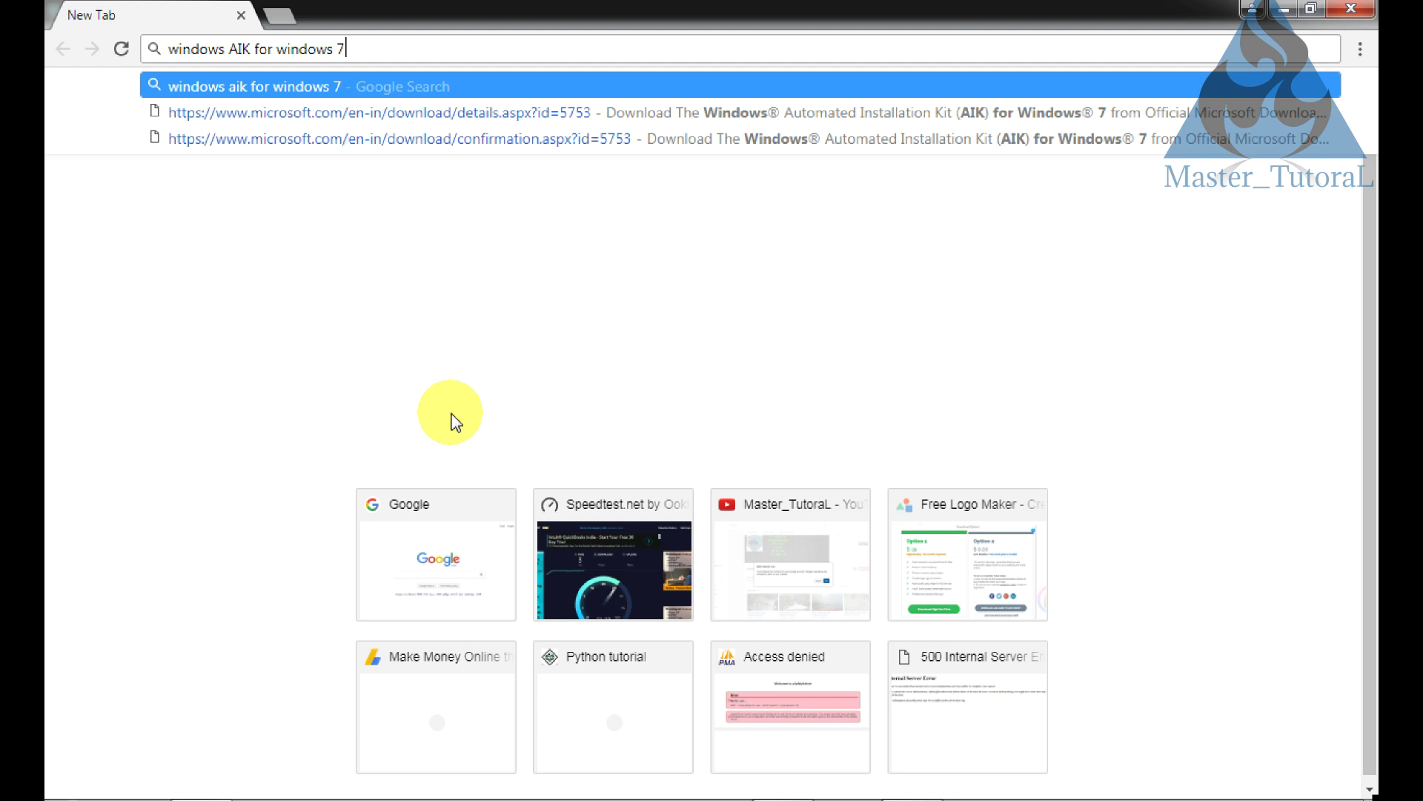
click(1351, 10)
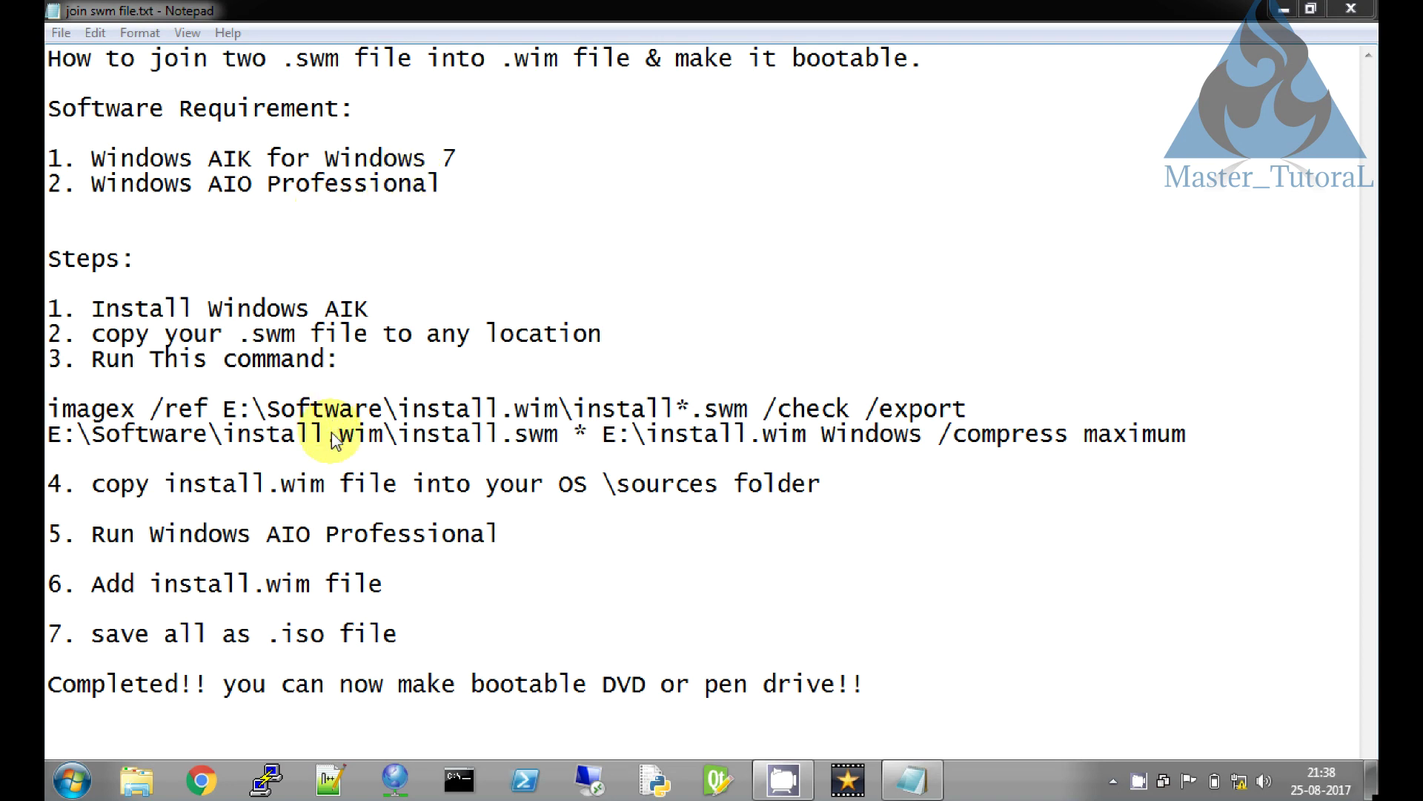
Launch Command Prompt with administrator rights from the notes window
right_click(458, 780)
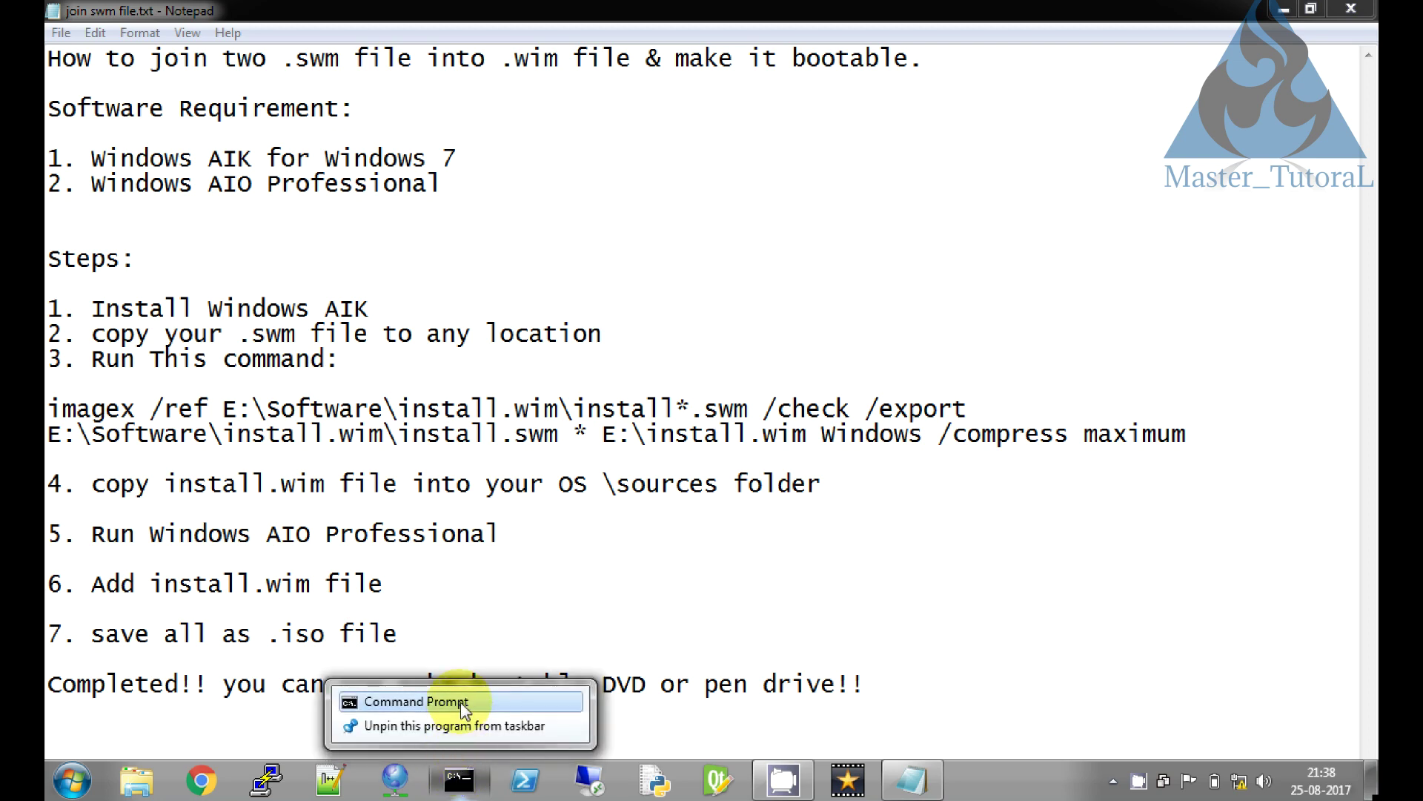
right_click(463, 704)
click(532, 637)
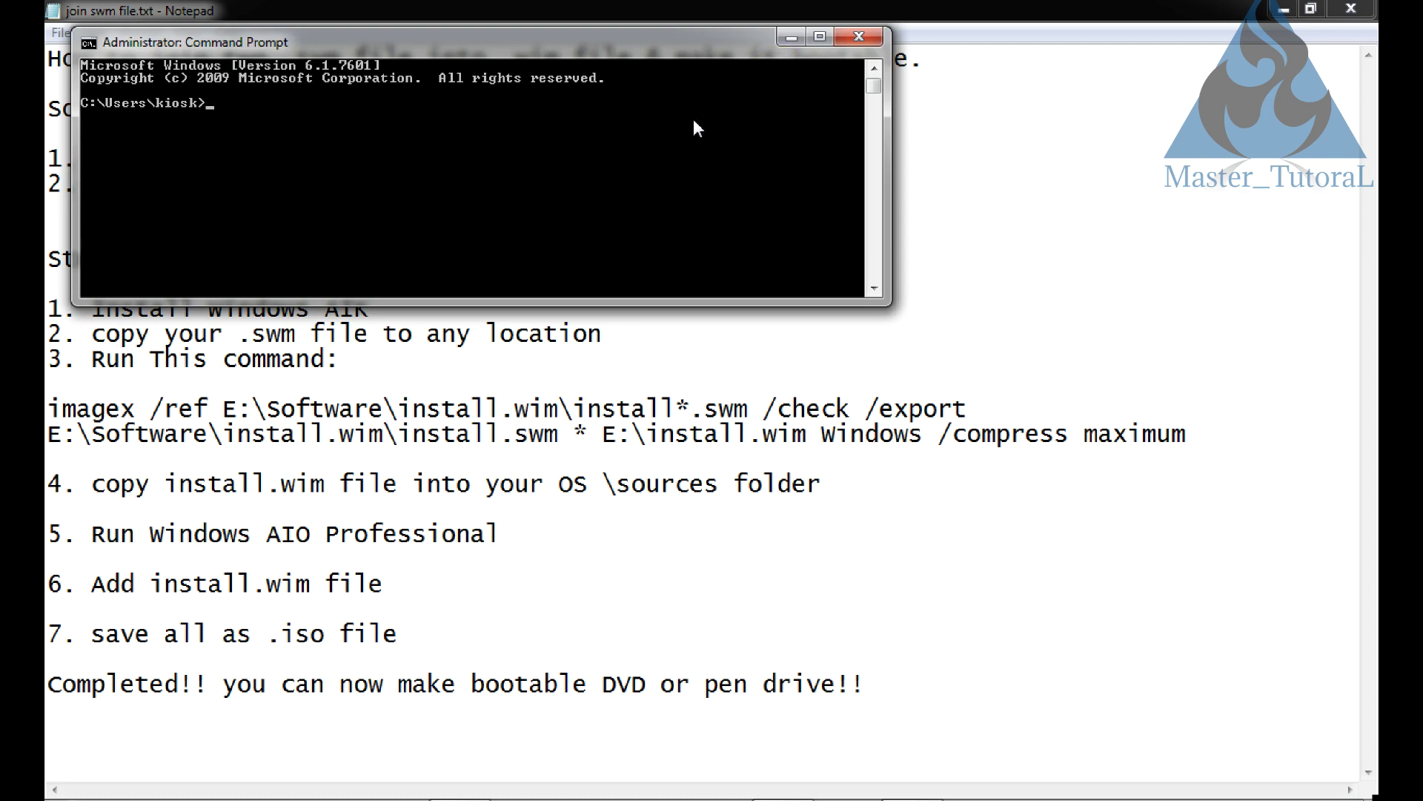
Switch to Windows Explorer and look into the Windows AIK folder under C:\Program Files
mouse_move(186, 790)
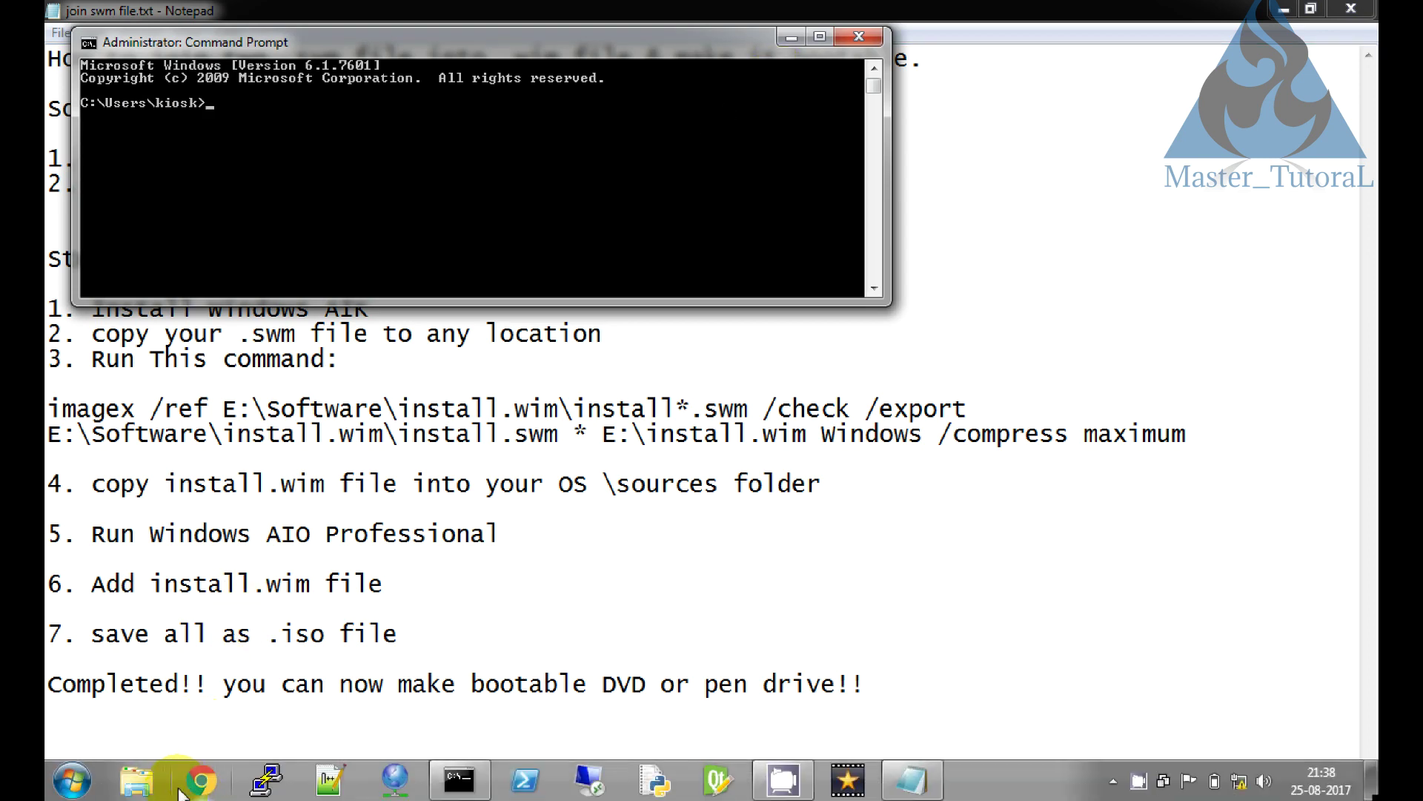
click(137, 780)
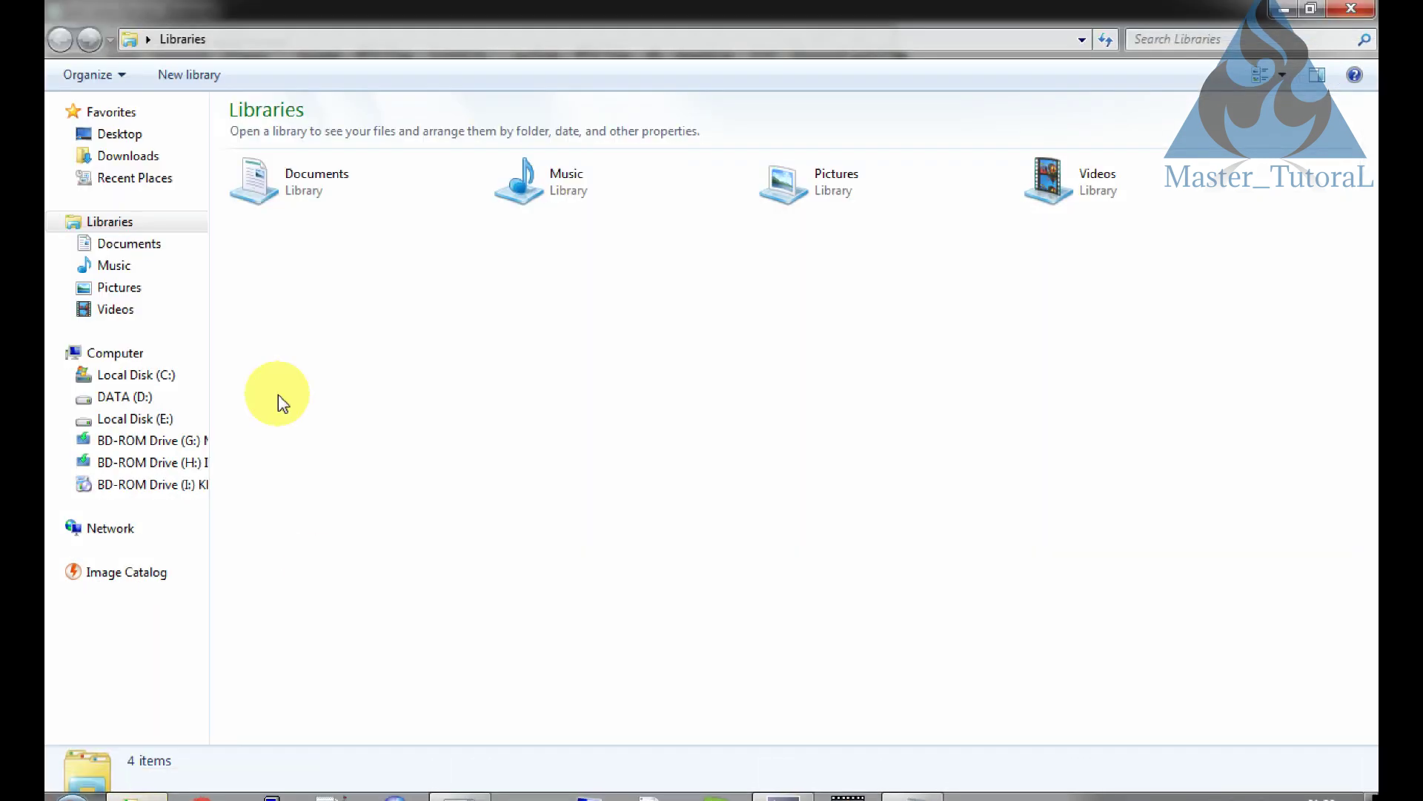
click(149, 375)
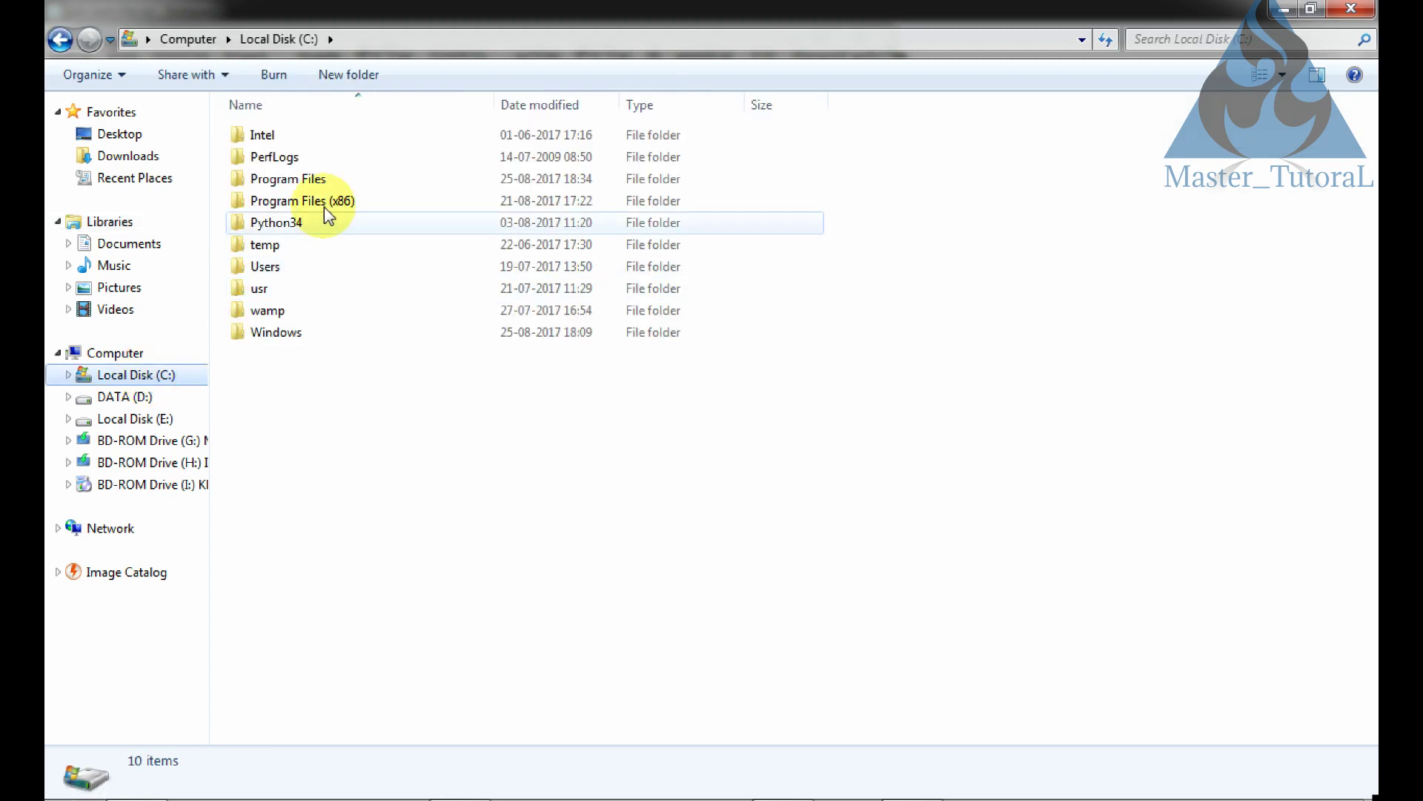
double_click(333, 180)
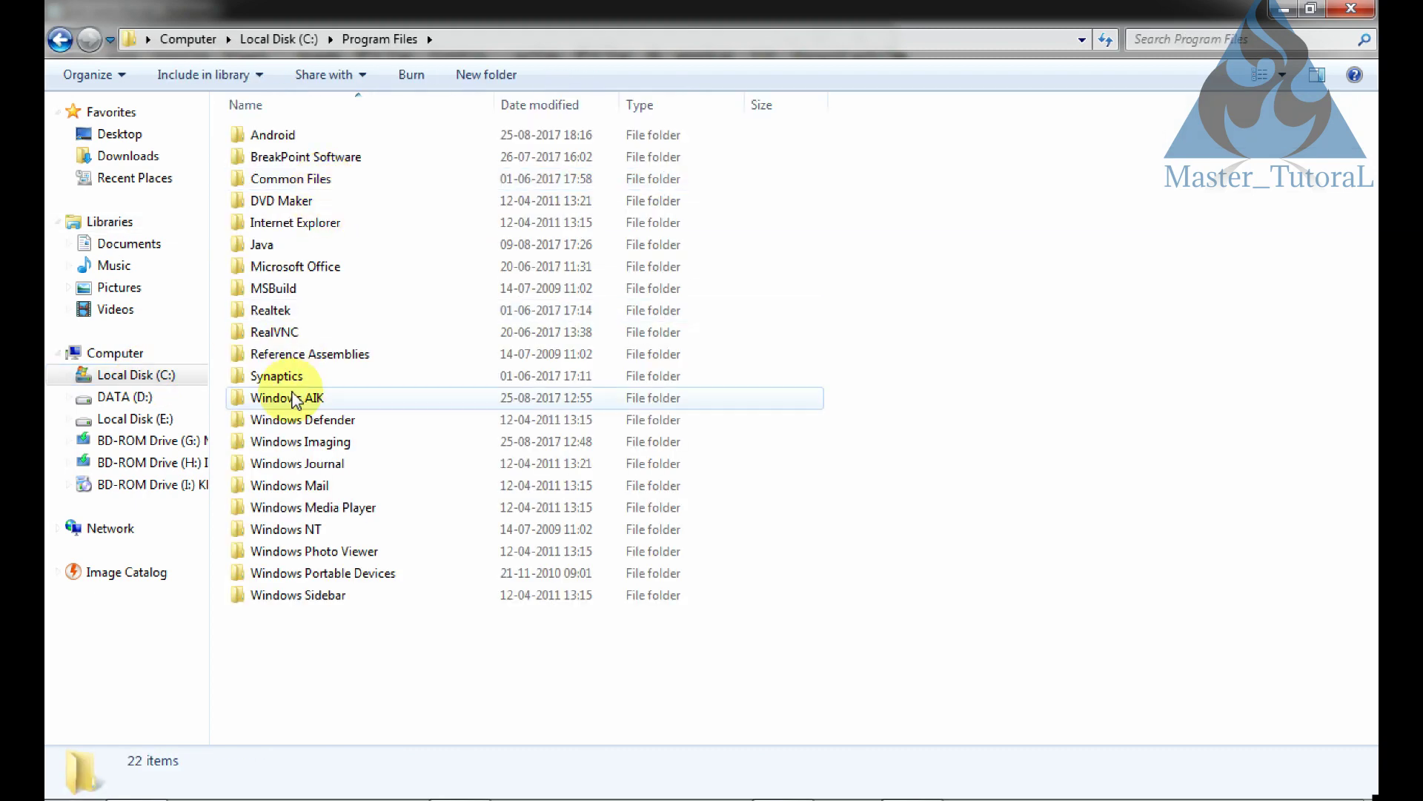
click(298, 404)
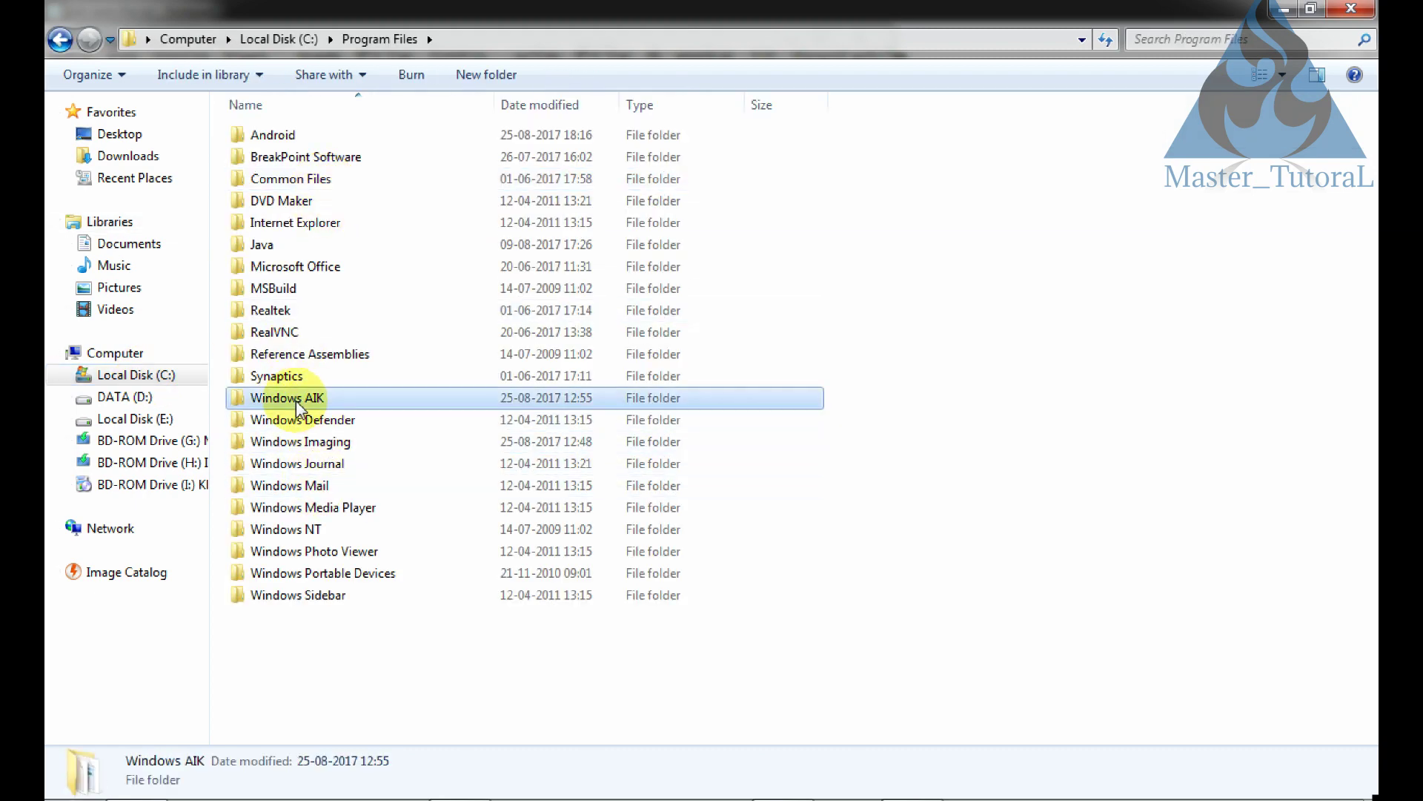
double_click(297, 404)
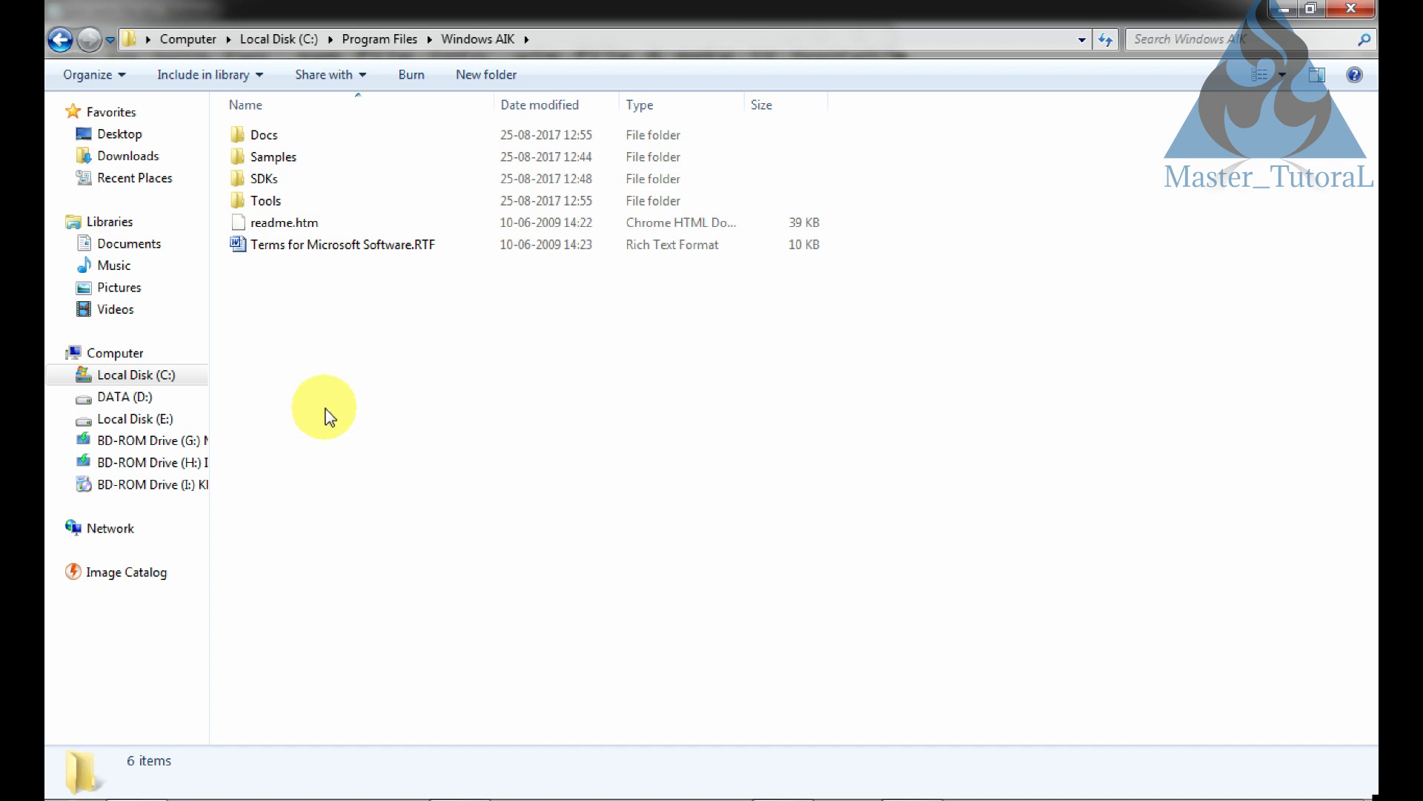
Go to the E:\Software\2016\sources folder
click(141, 421)
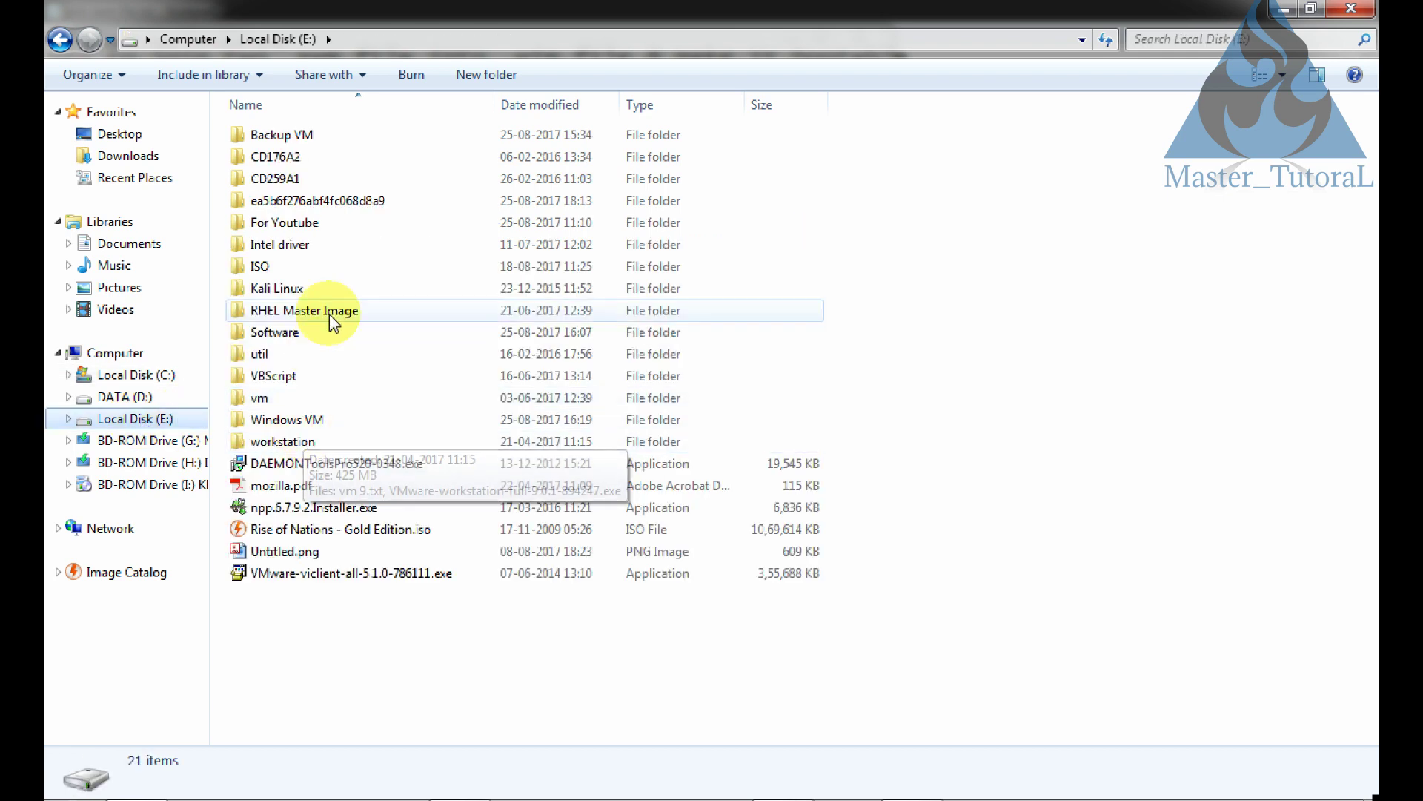
click(290, 340)
double_click(291, 341)
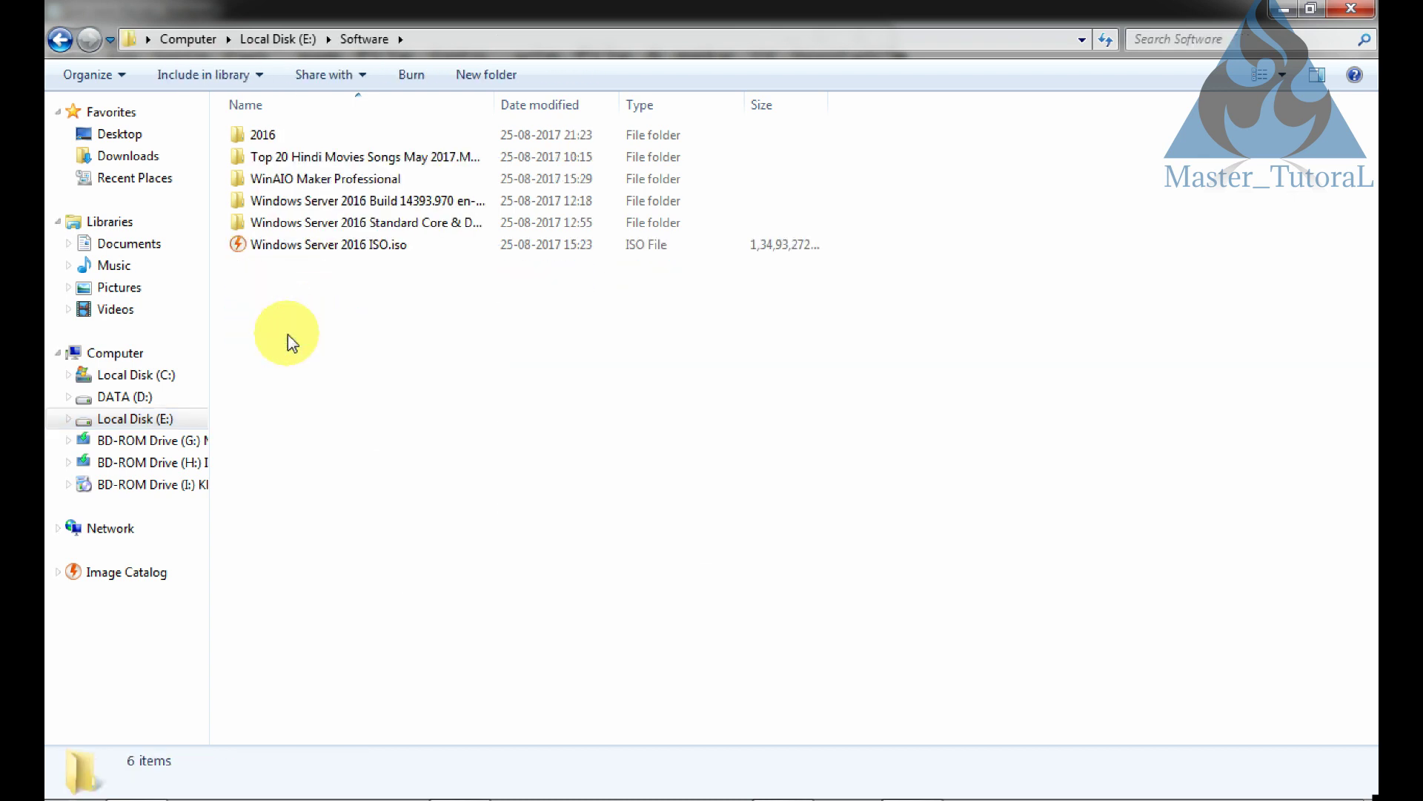
double_click(295, 137)
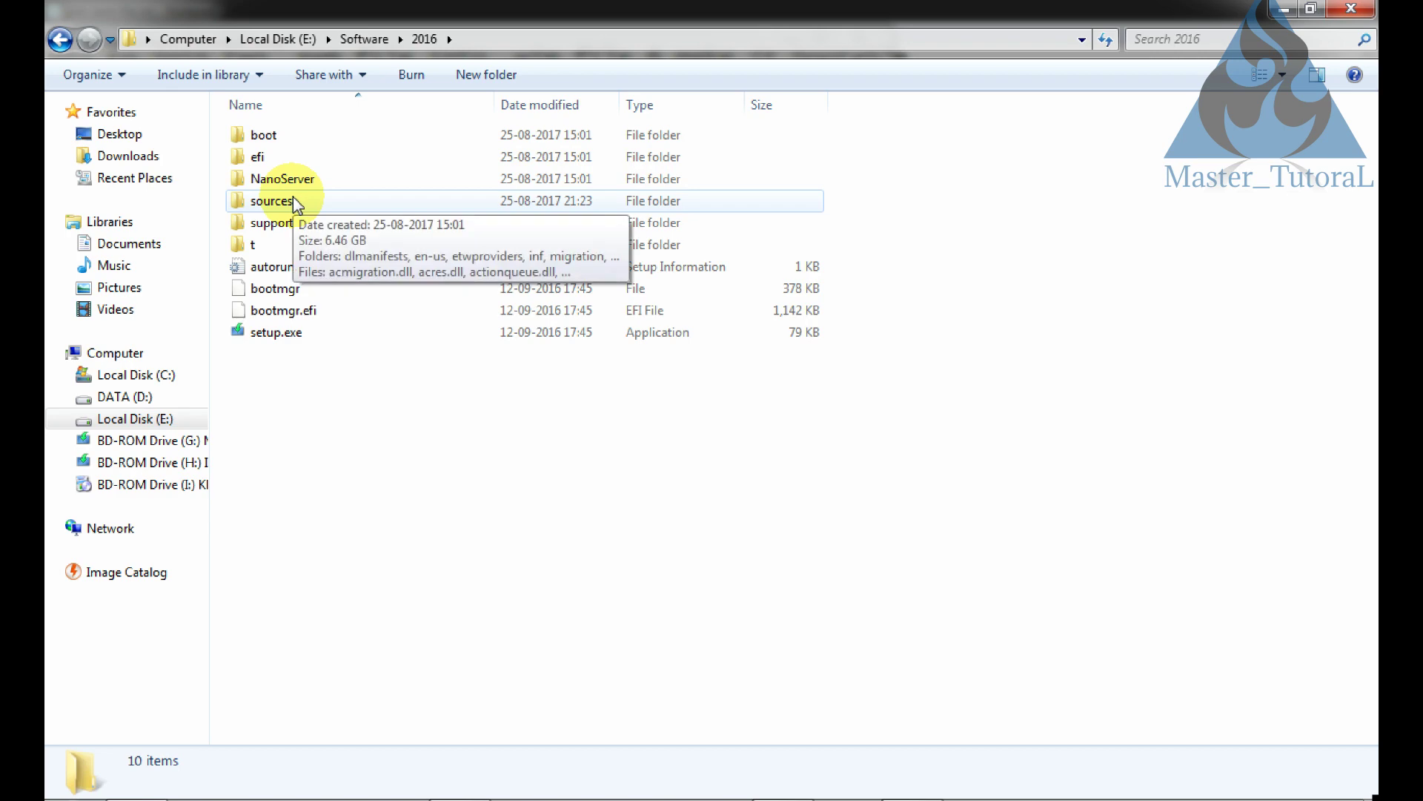
click(290, 209)
double_click(289, 202)
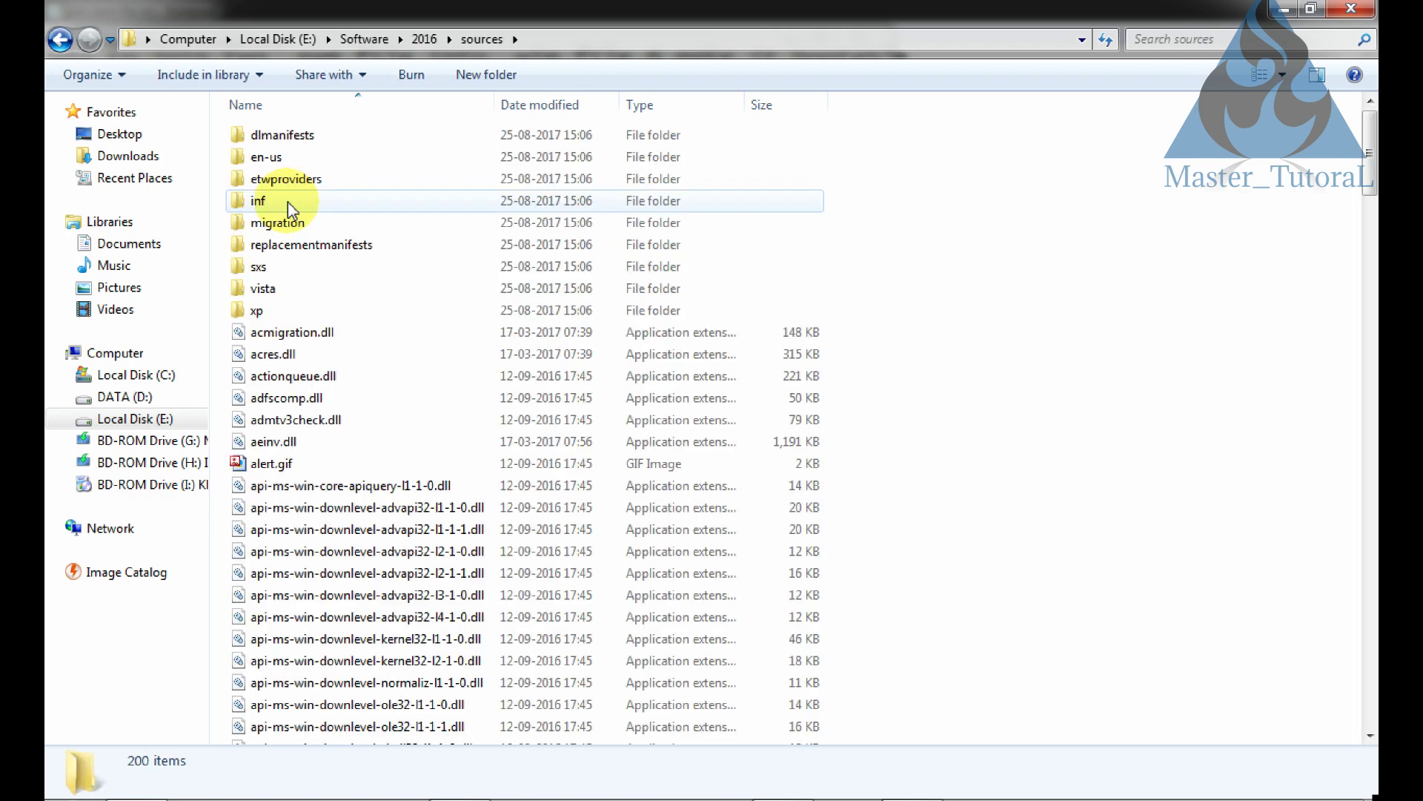
Copy install.swm and install2.swm from the sources folder to the root of Local Disk (E:)
click(296, 420)
key(i)
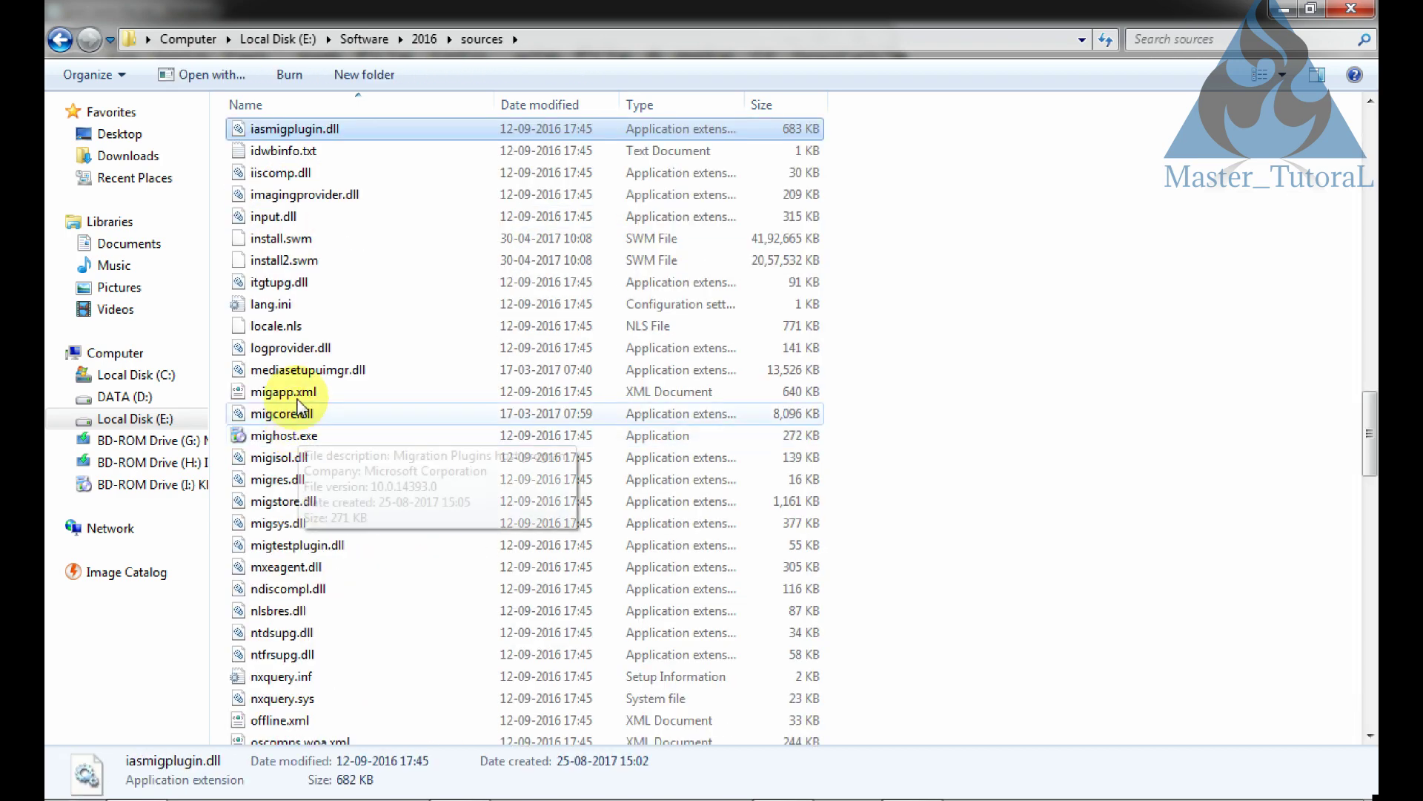
click(302, 244)
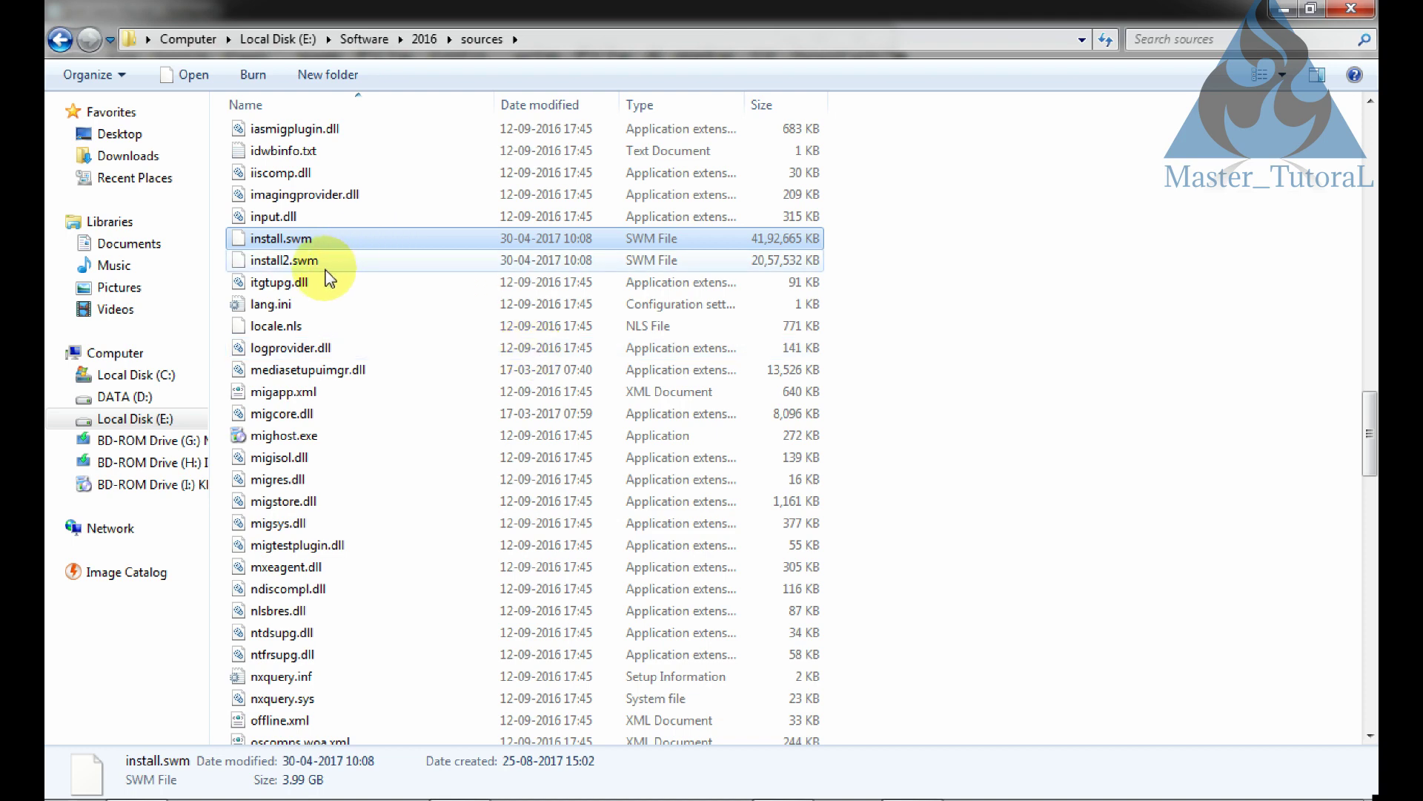
shift+click(329, 267)
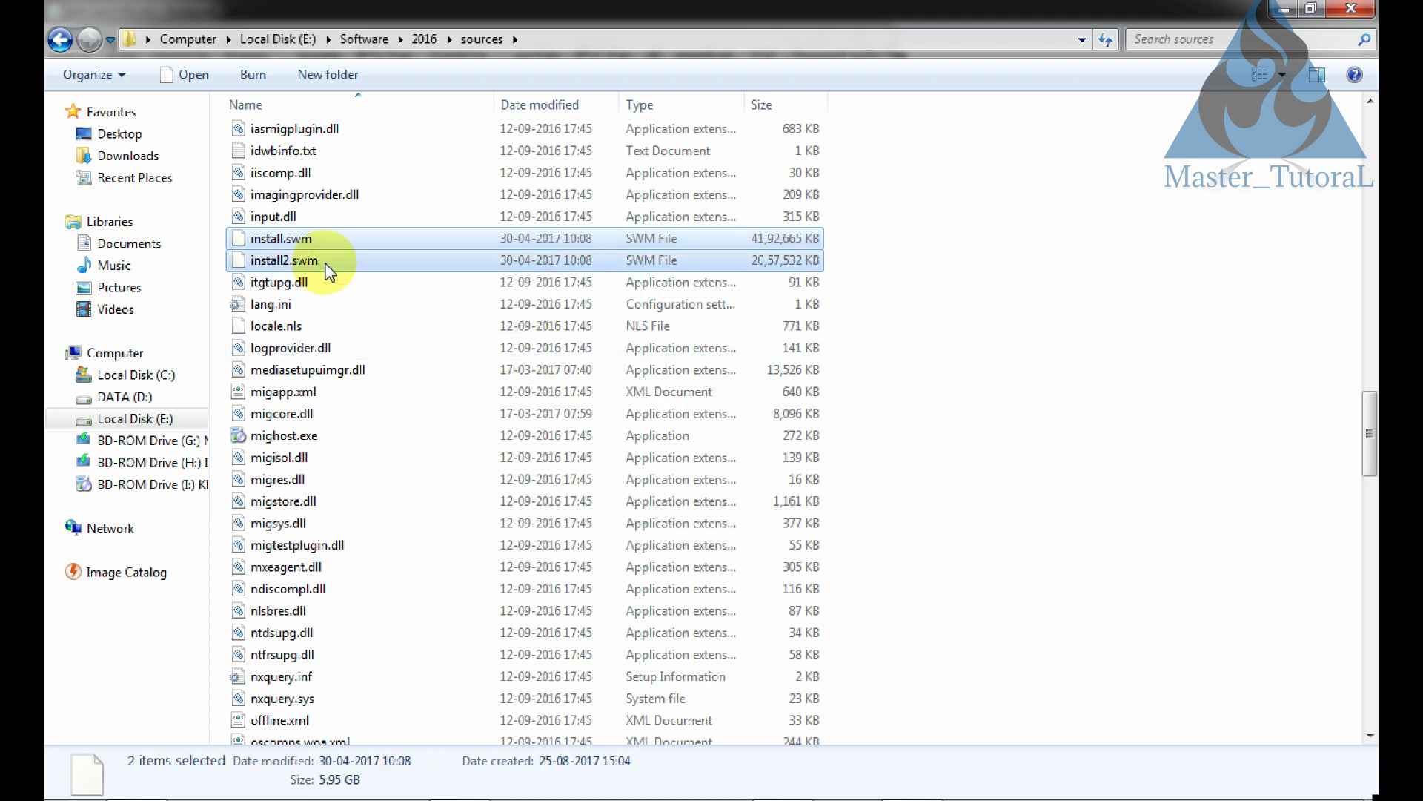
click(278, 39)
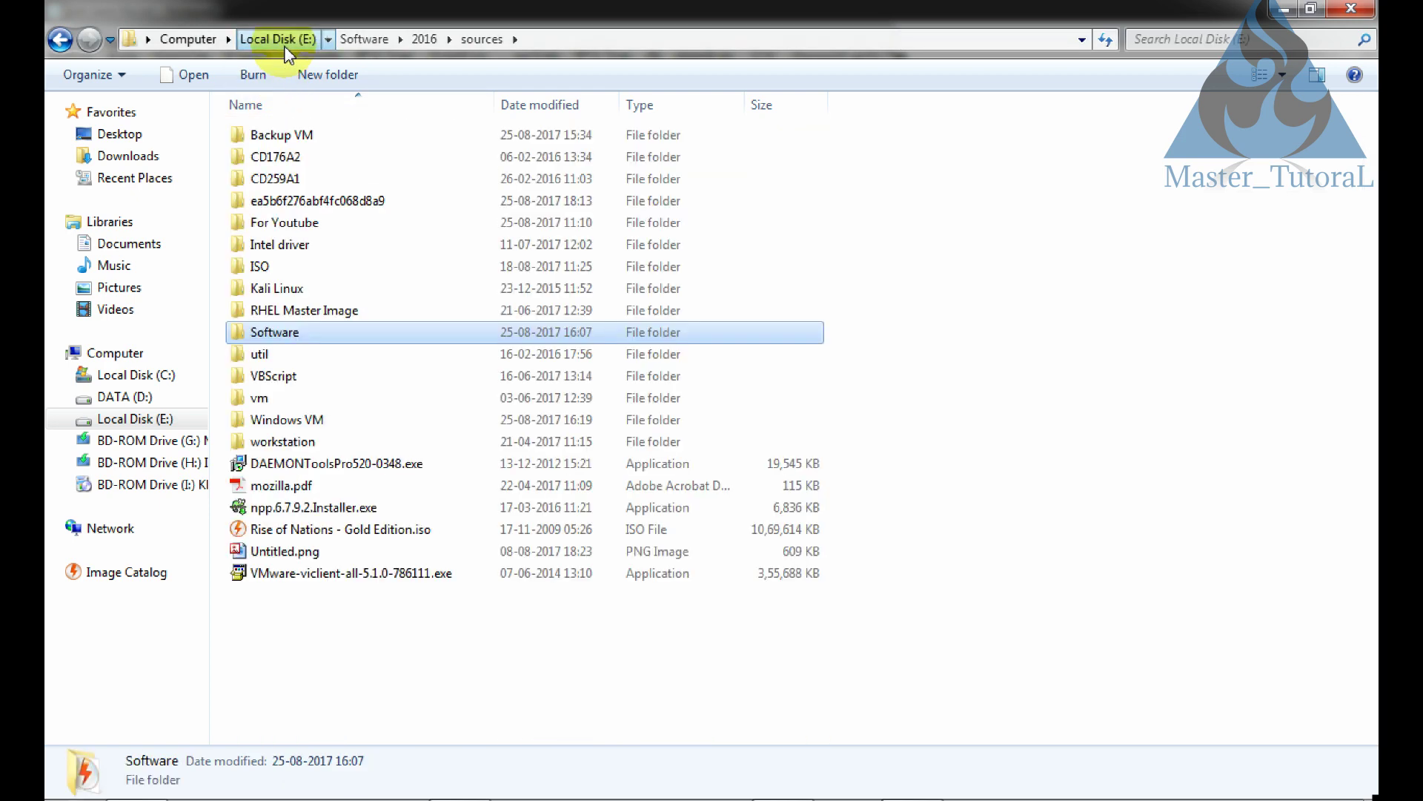
click(359, 647)
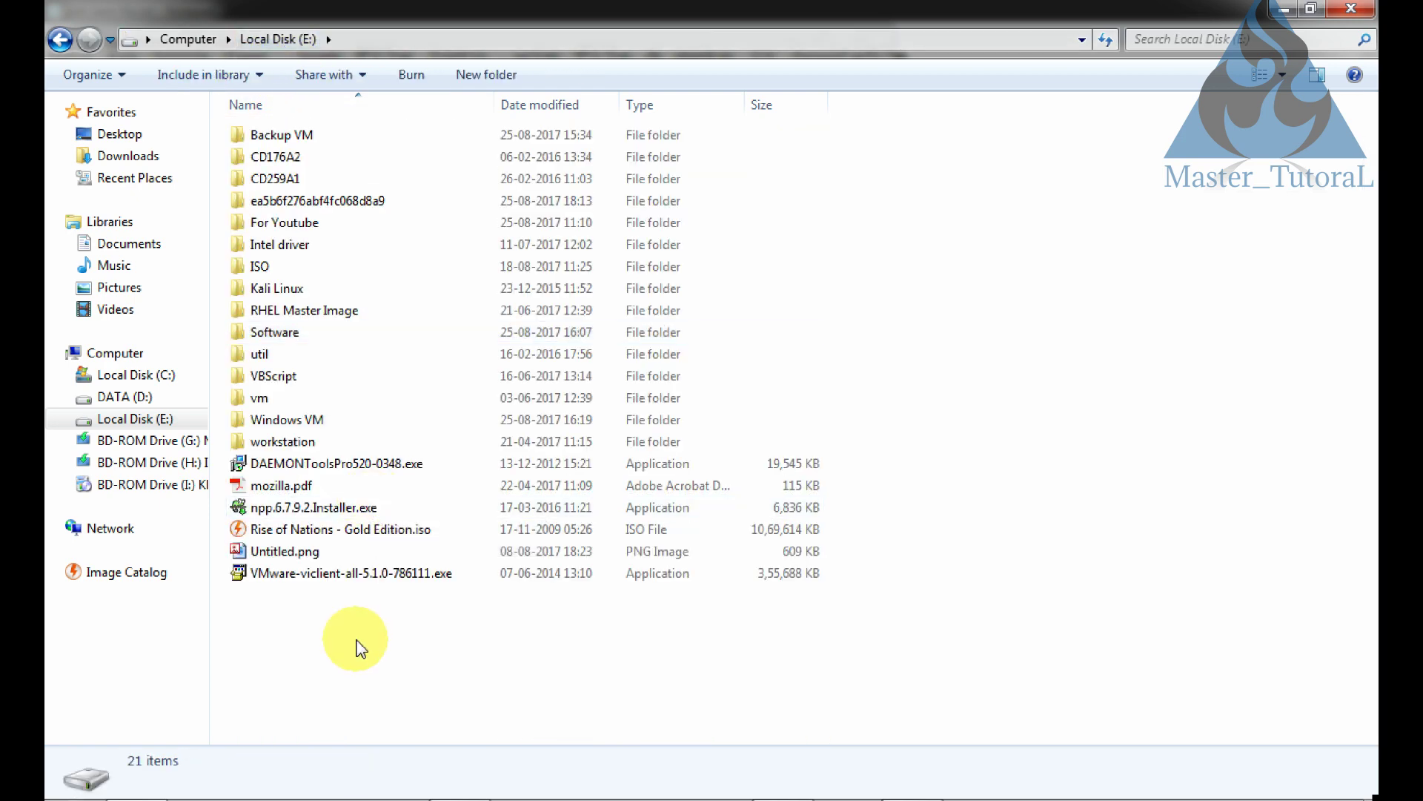
key(ctrl+v)
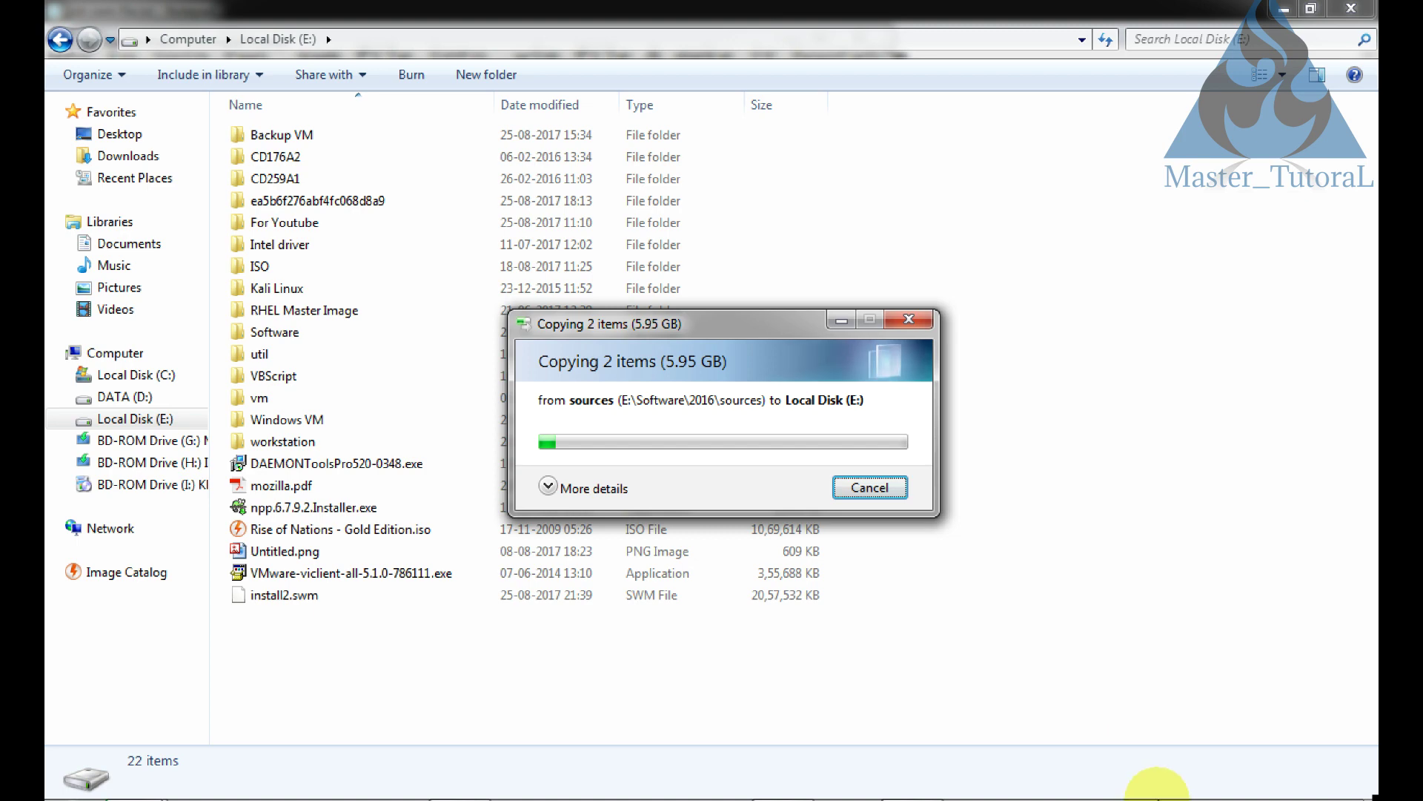
right_click(1140, 780)
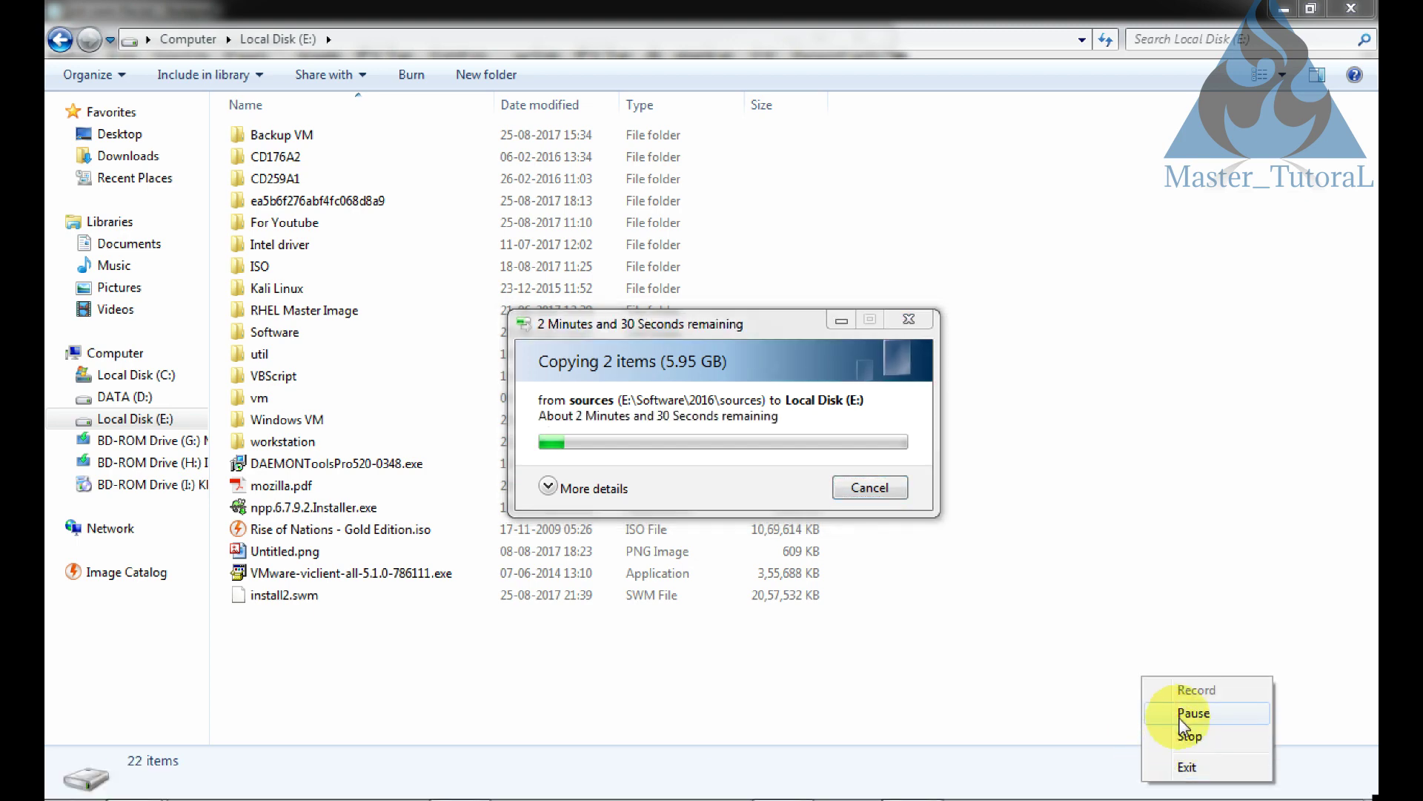
click(1182, 714)
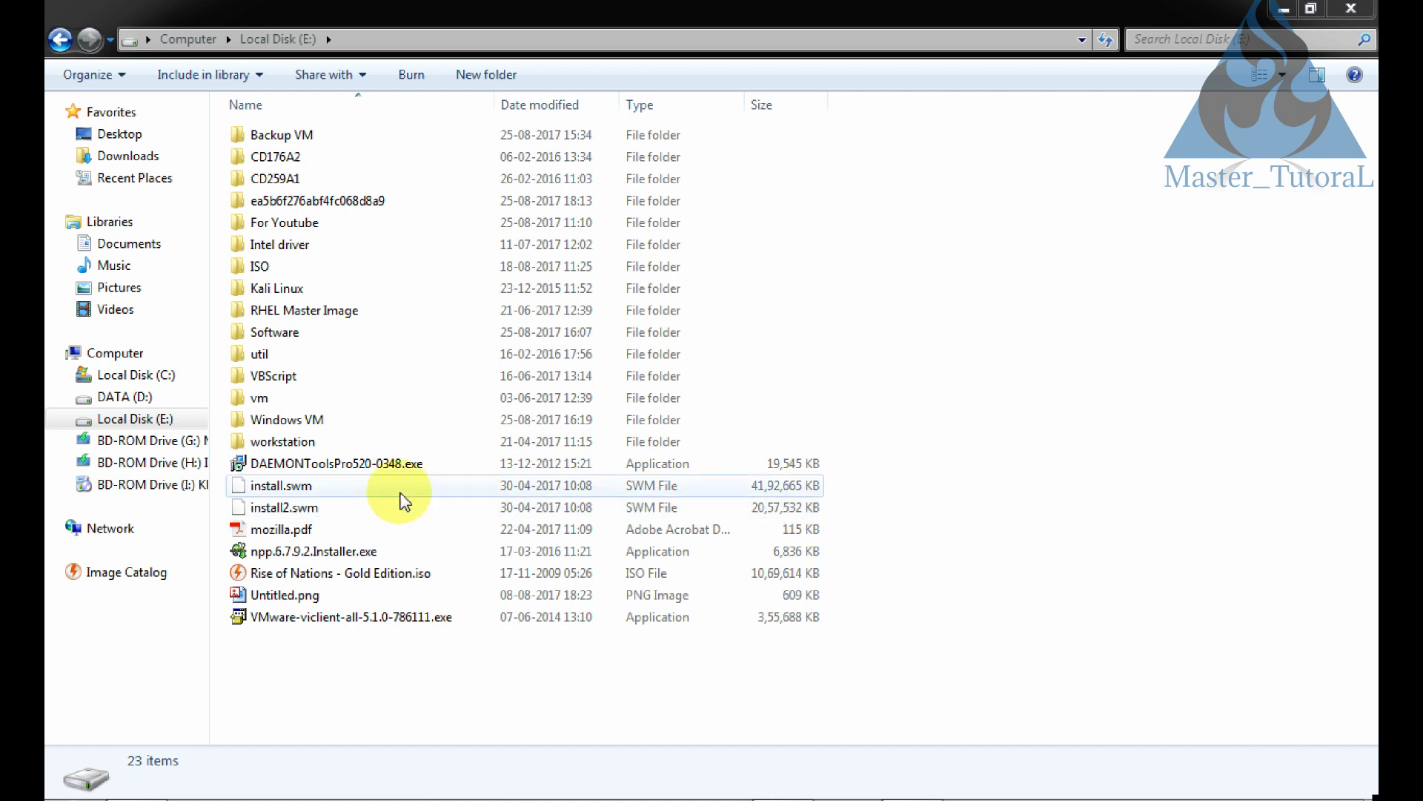
Check the copied install.swm and install2.swm files in the root of Local Disk (E:)
click(347, 491)
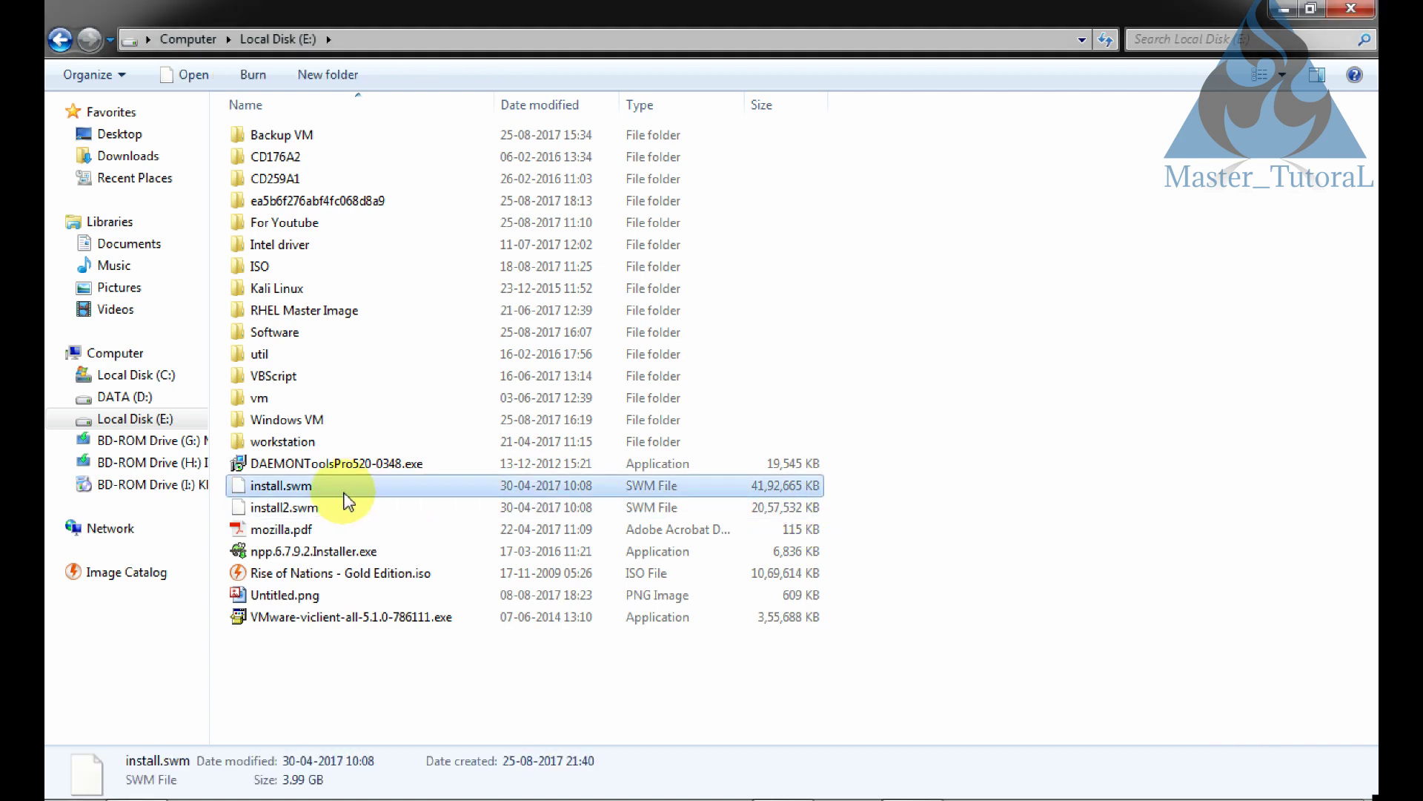
click(321, 512)
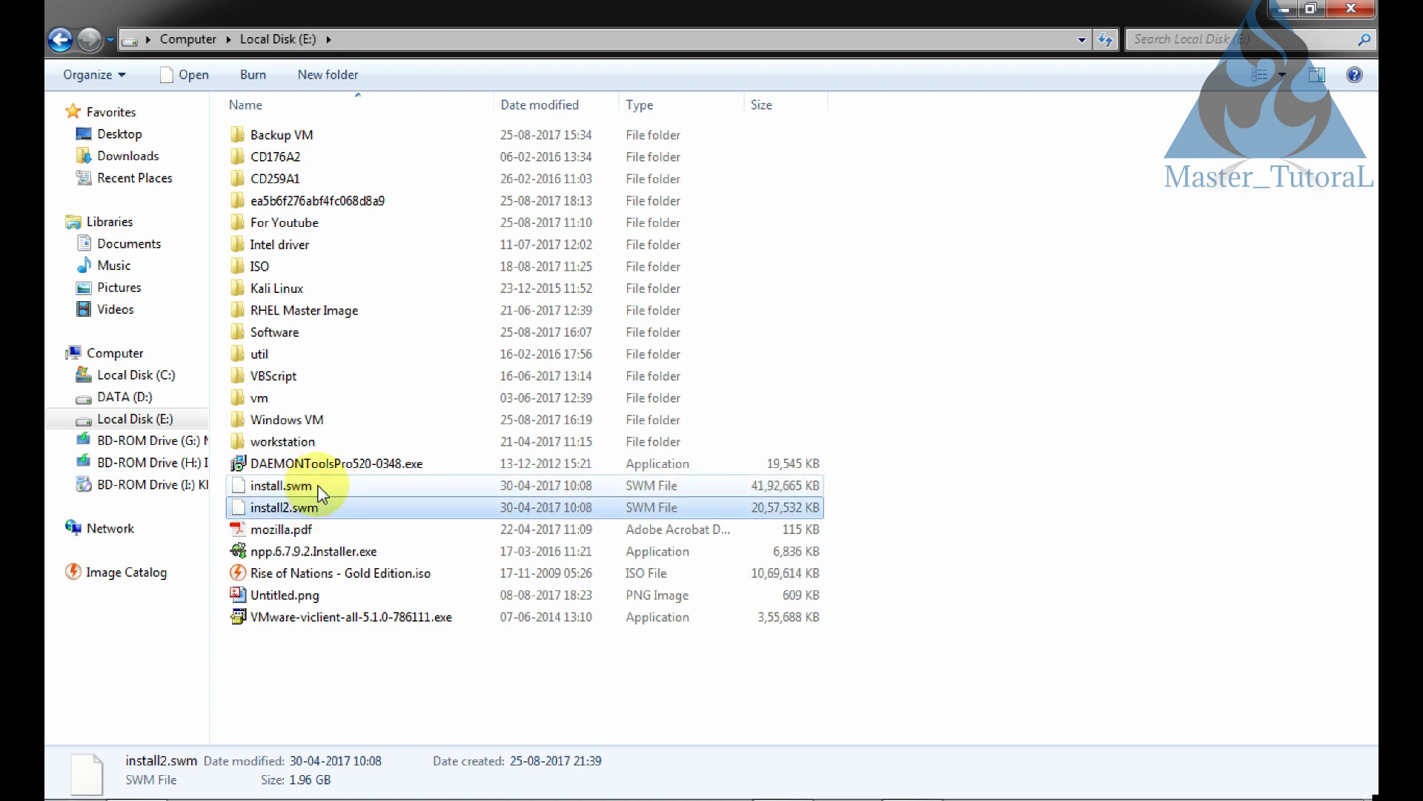
click(320, 489)
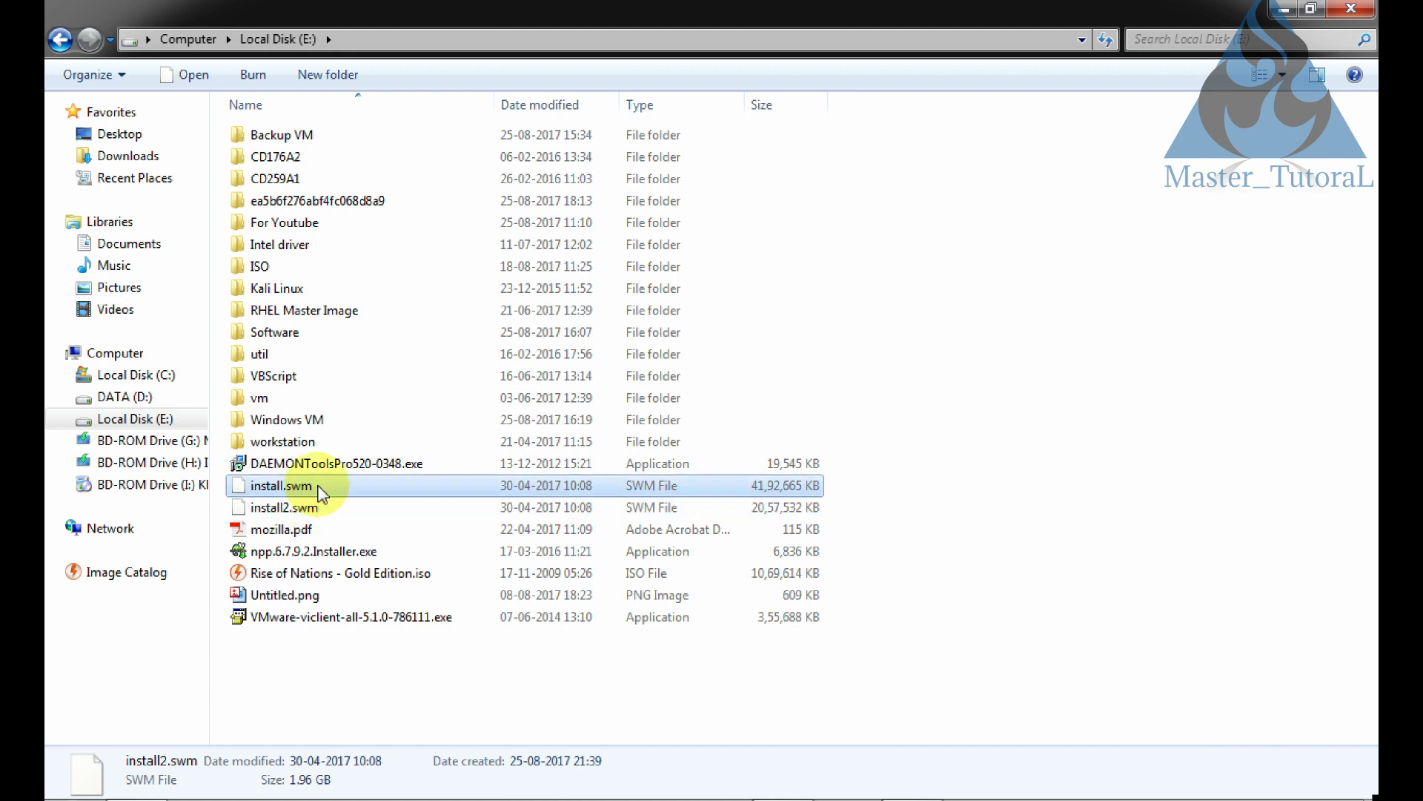
click(321, 510)
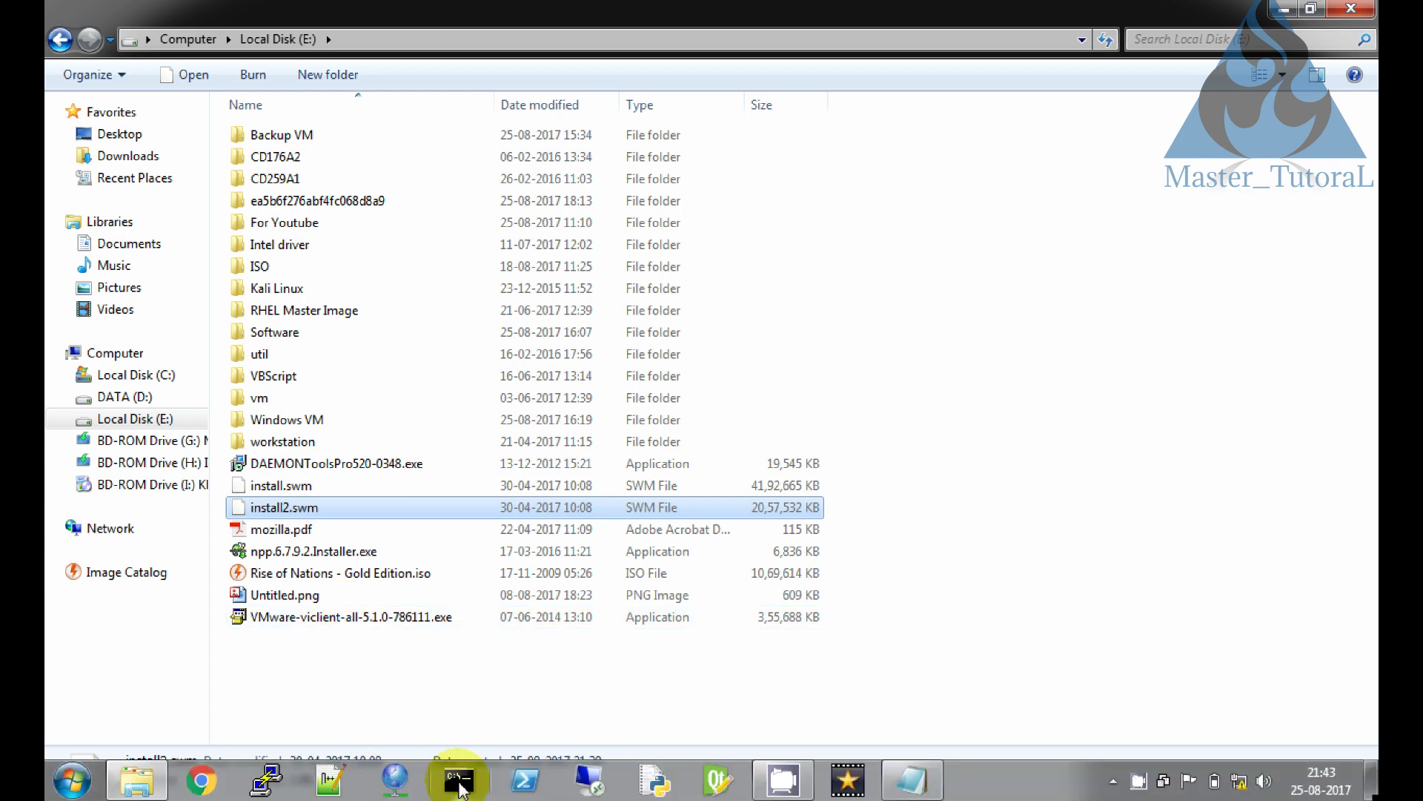
Open Command Prompt as administrator
right_click(462, 783)
right_click(456, 702)
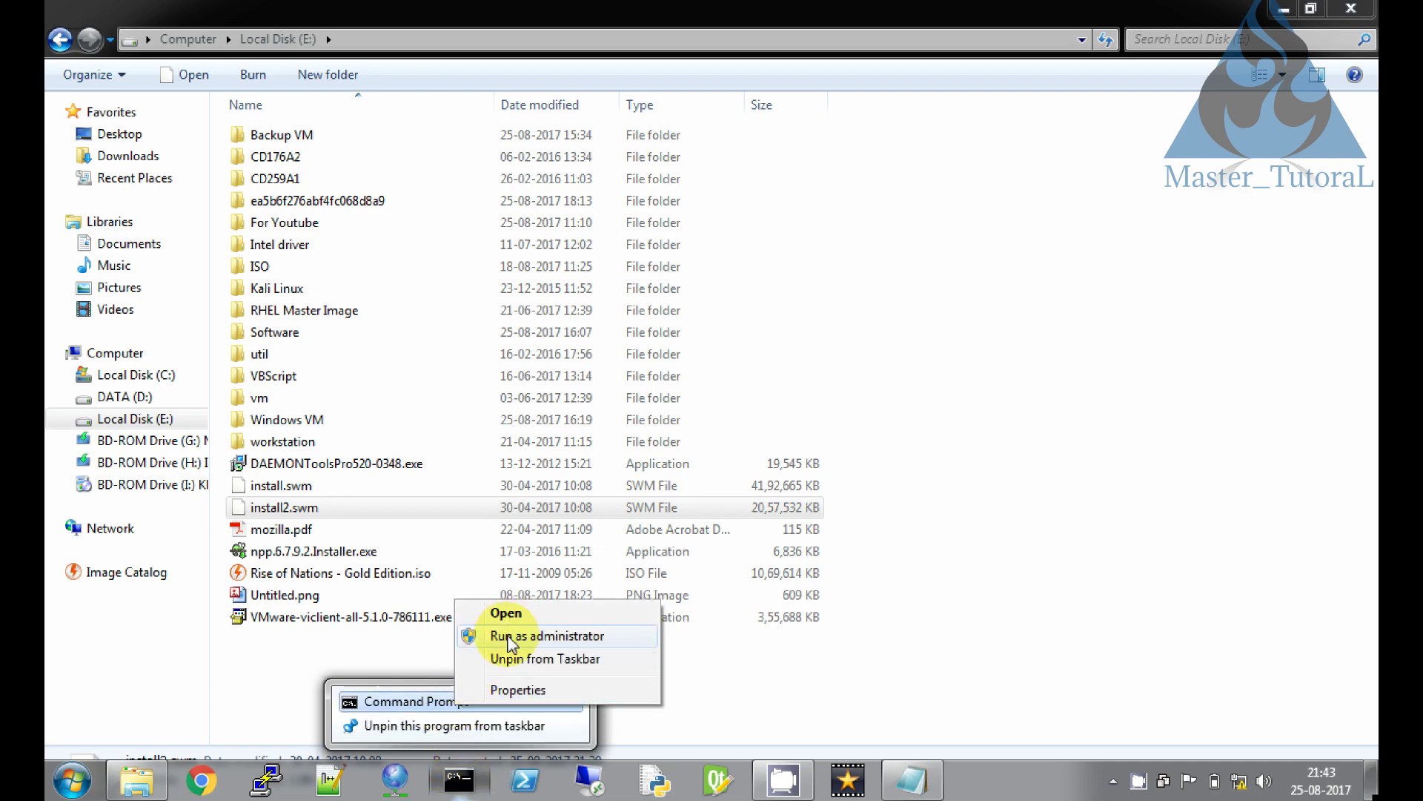
click(509, 637)
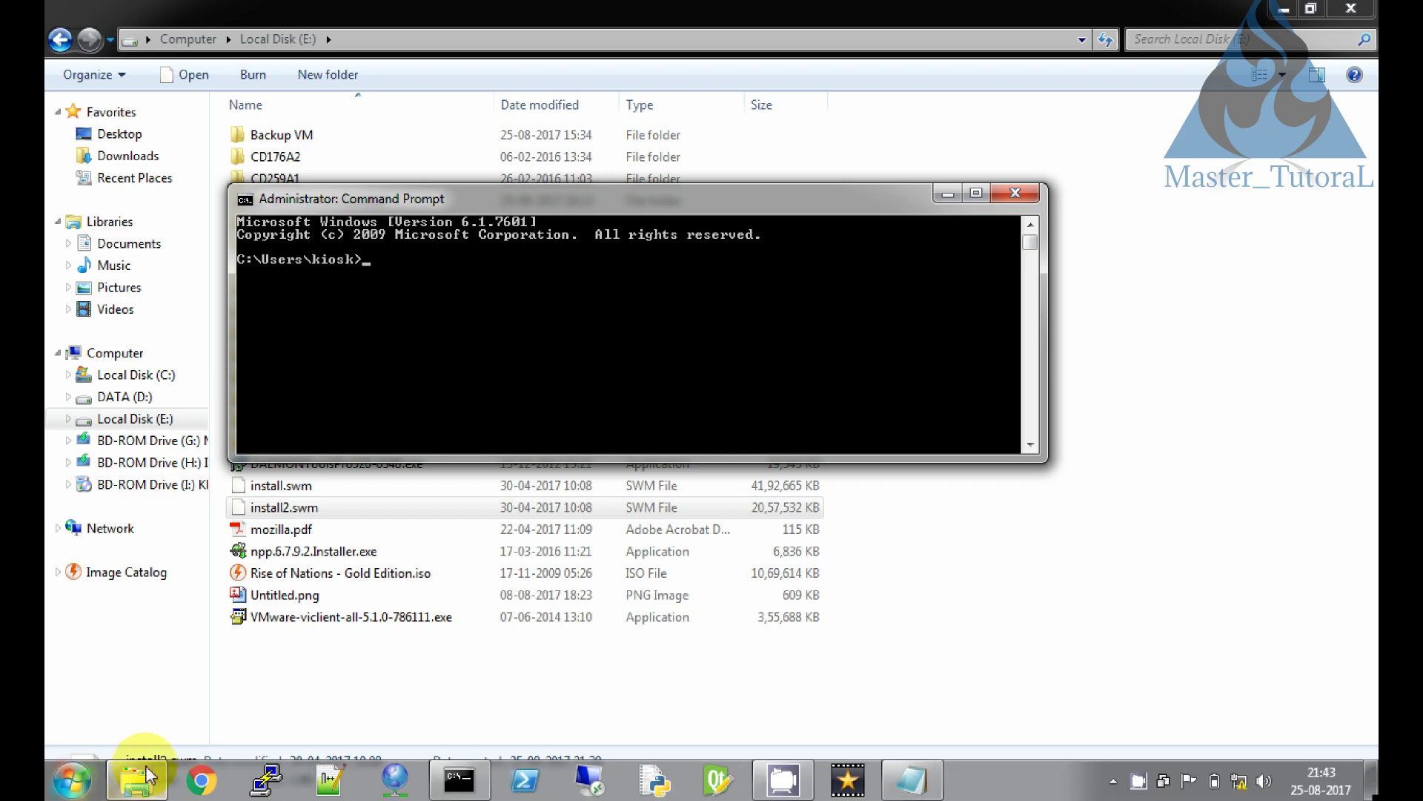
In File Explorer, go to C:\Program Files\Windows AIK\Tools\x86 and copy the folder's path
click(137, 778)
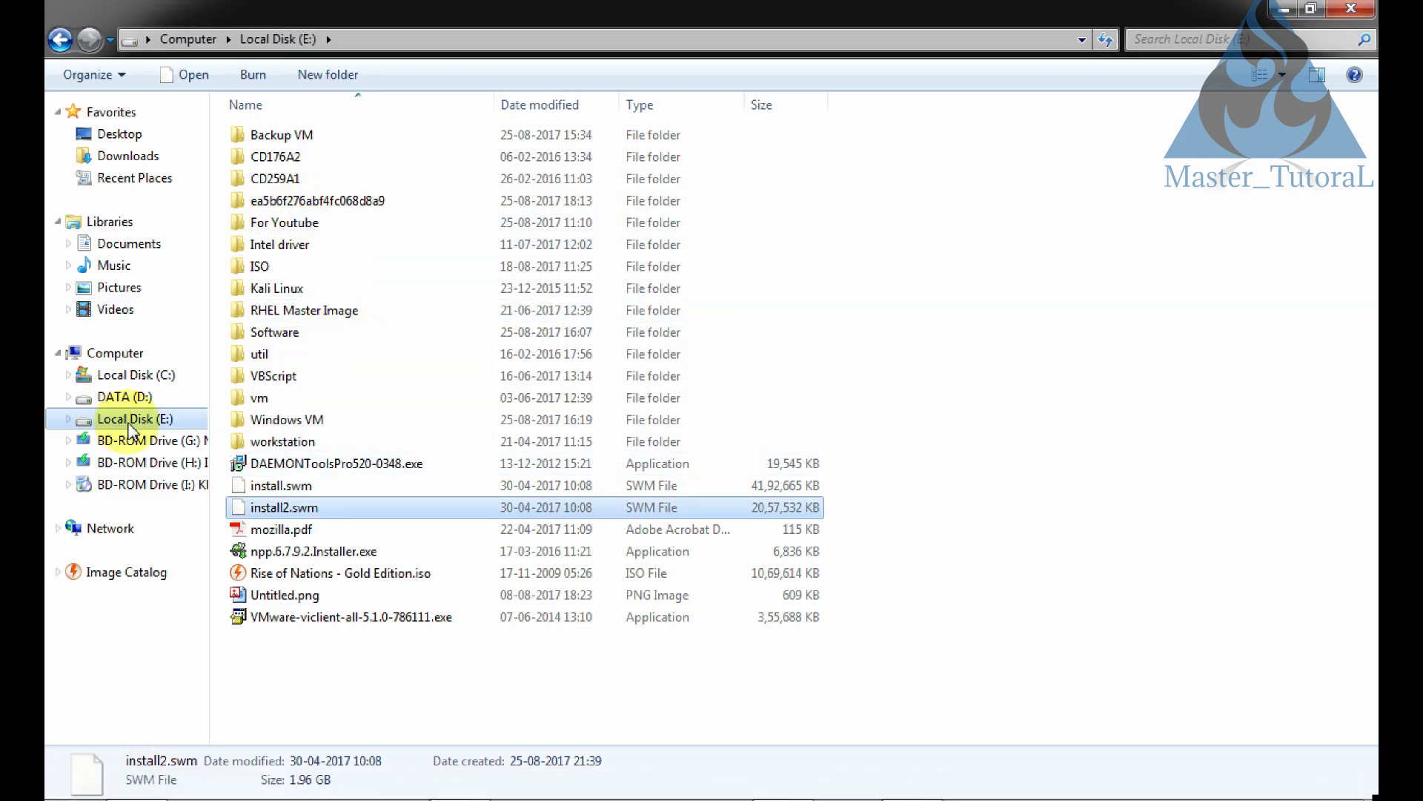
click(159, 375)
double_click(310, 180)
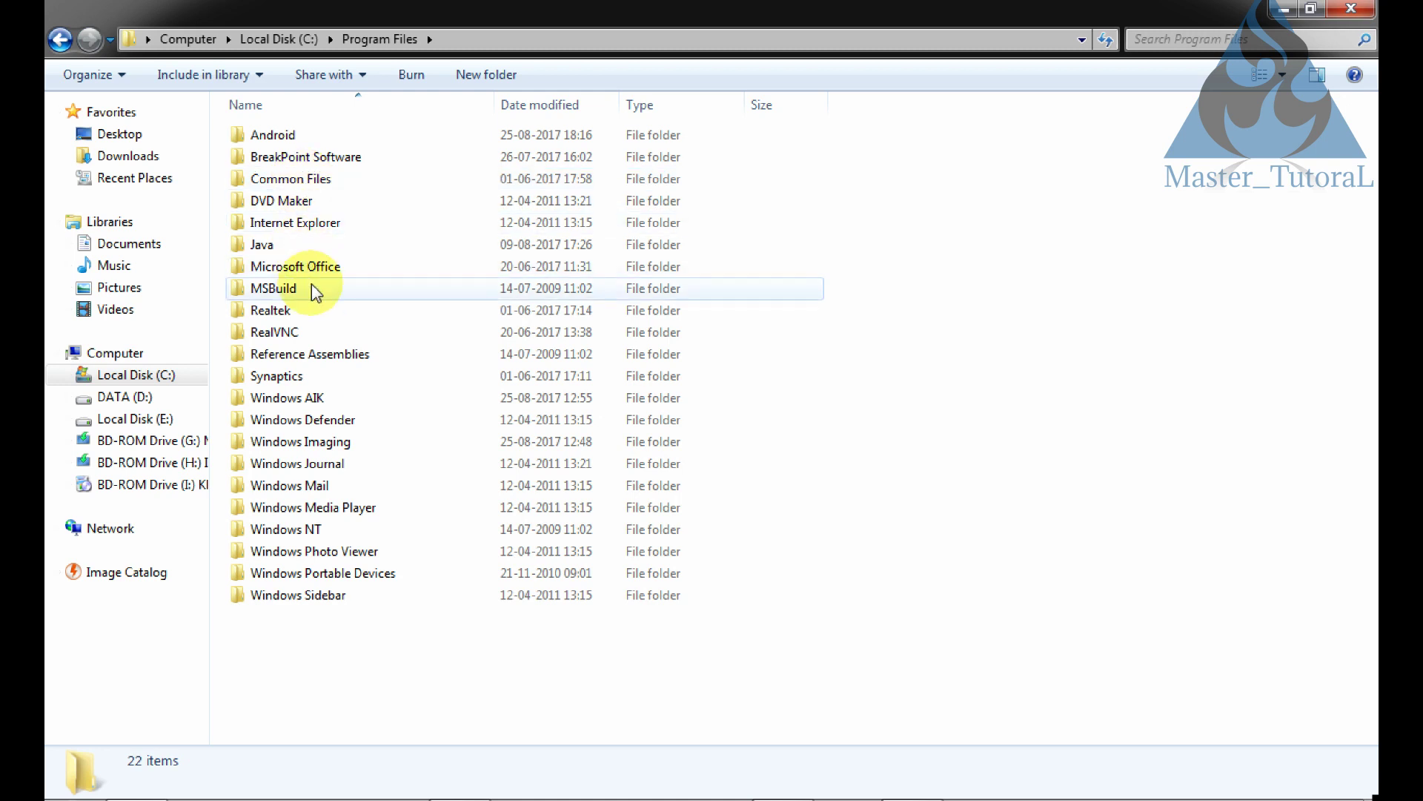
click(315, 401)
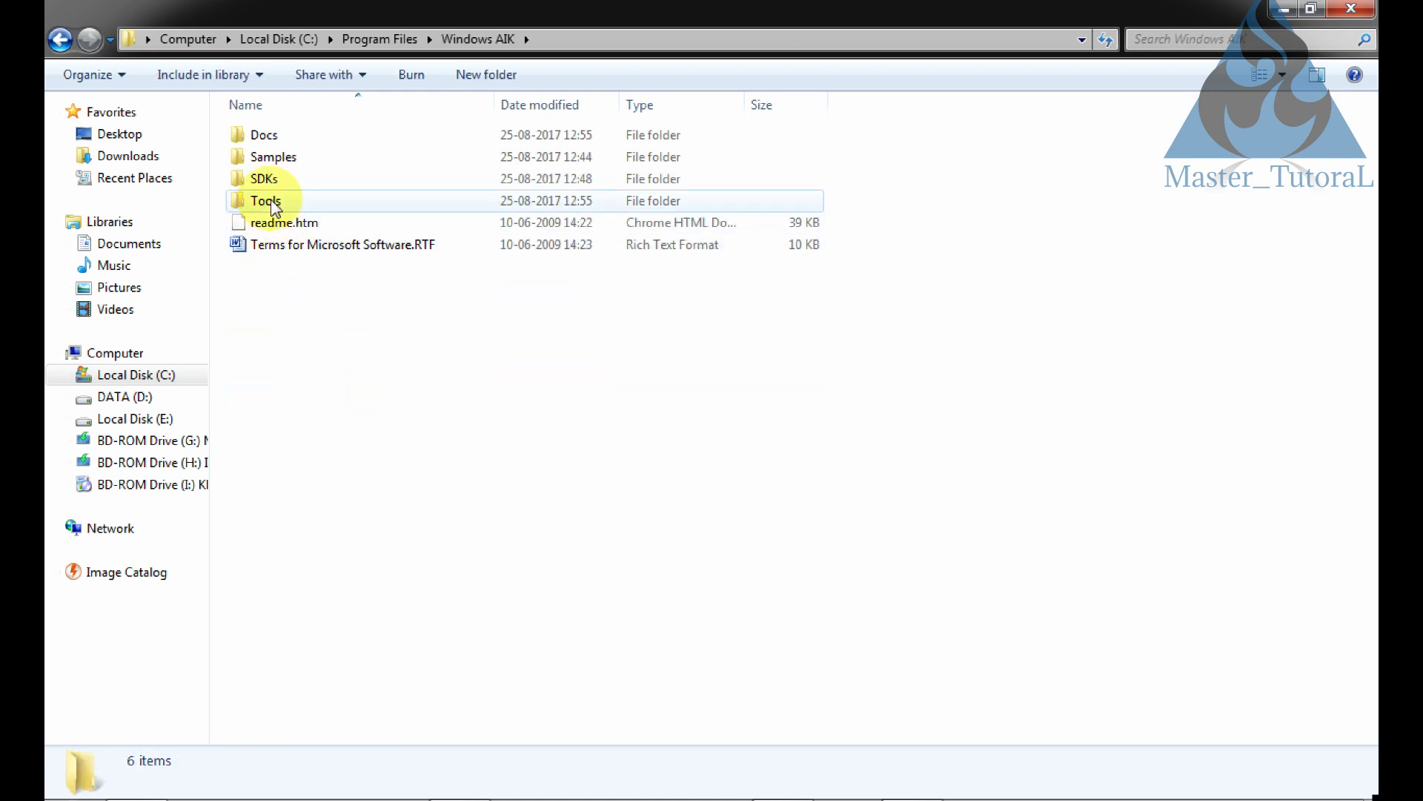
double_click(263, 200)
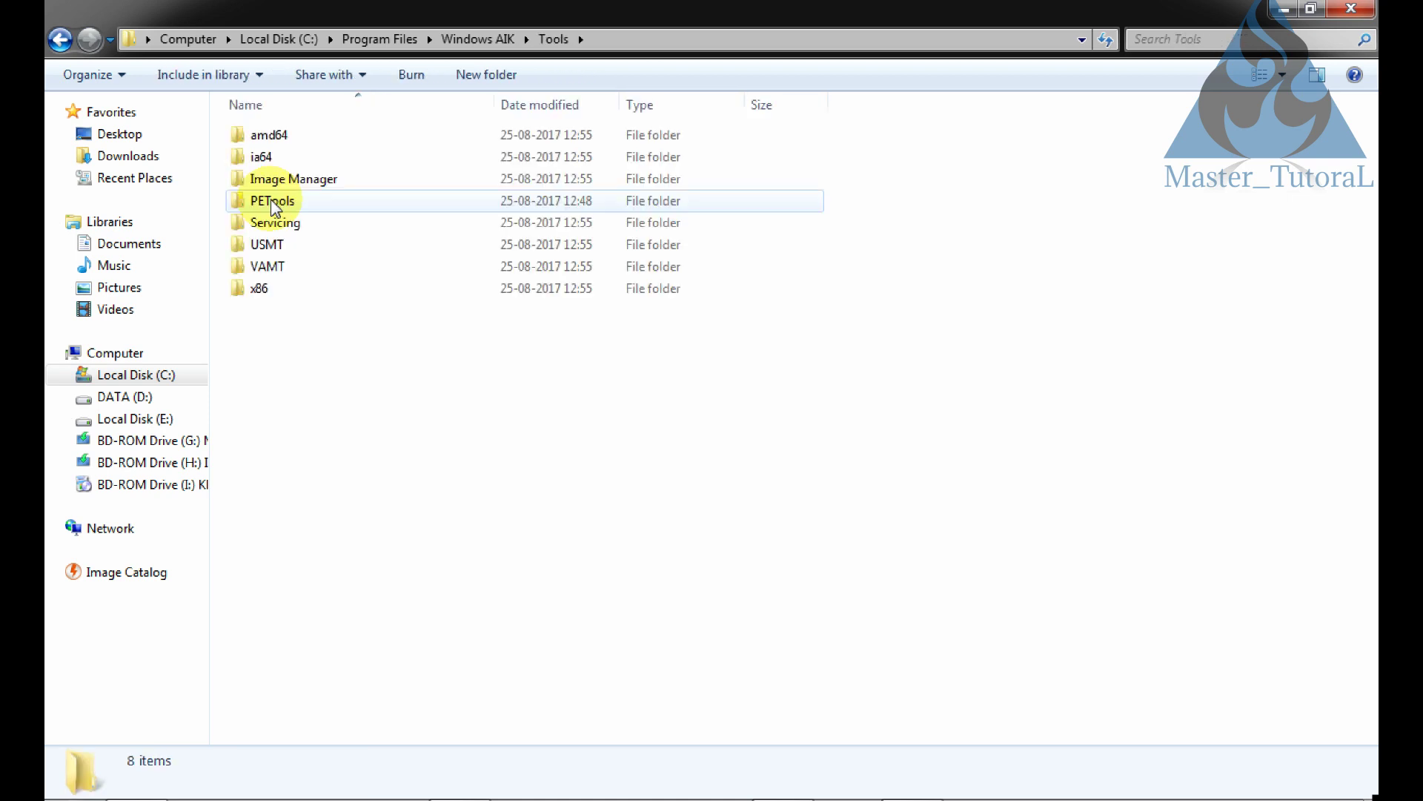
double_click(265, 289)
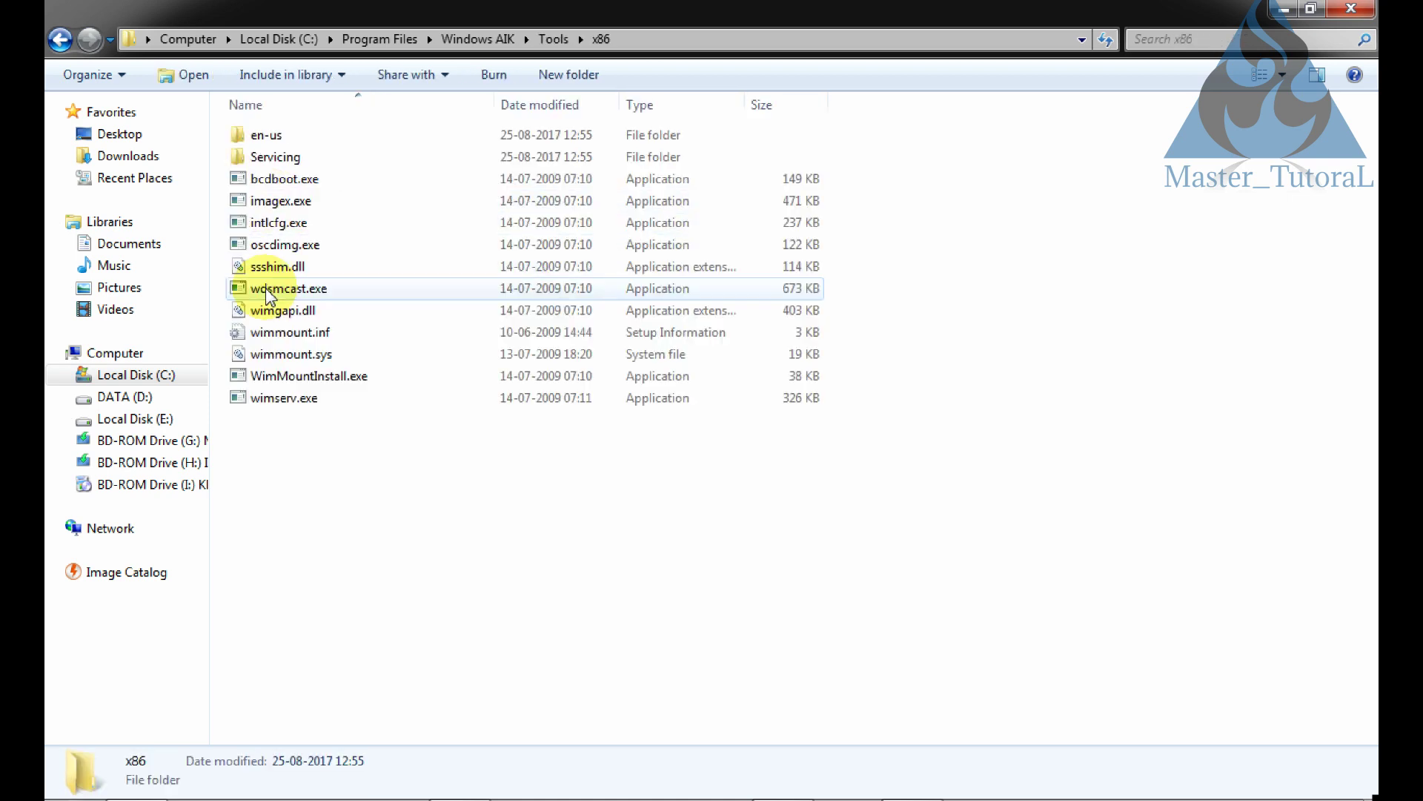
click(656, 39)
key(ctrl+c)
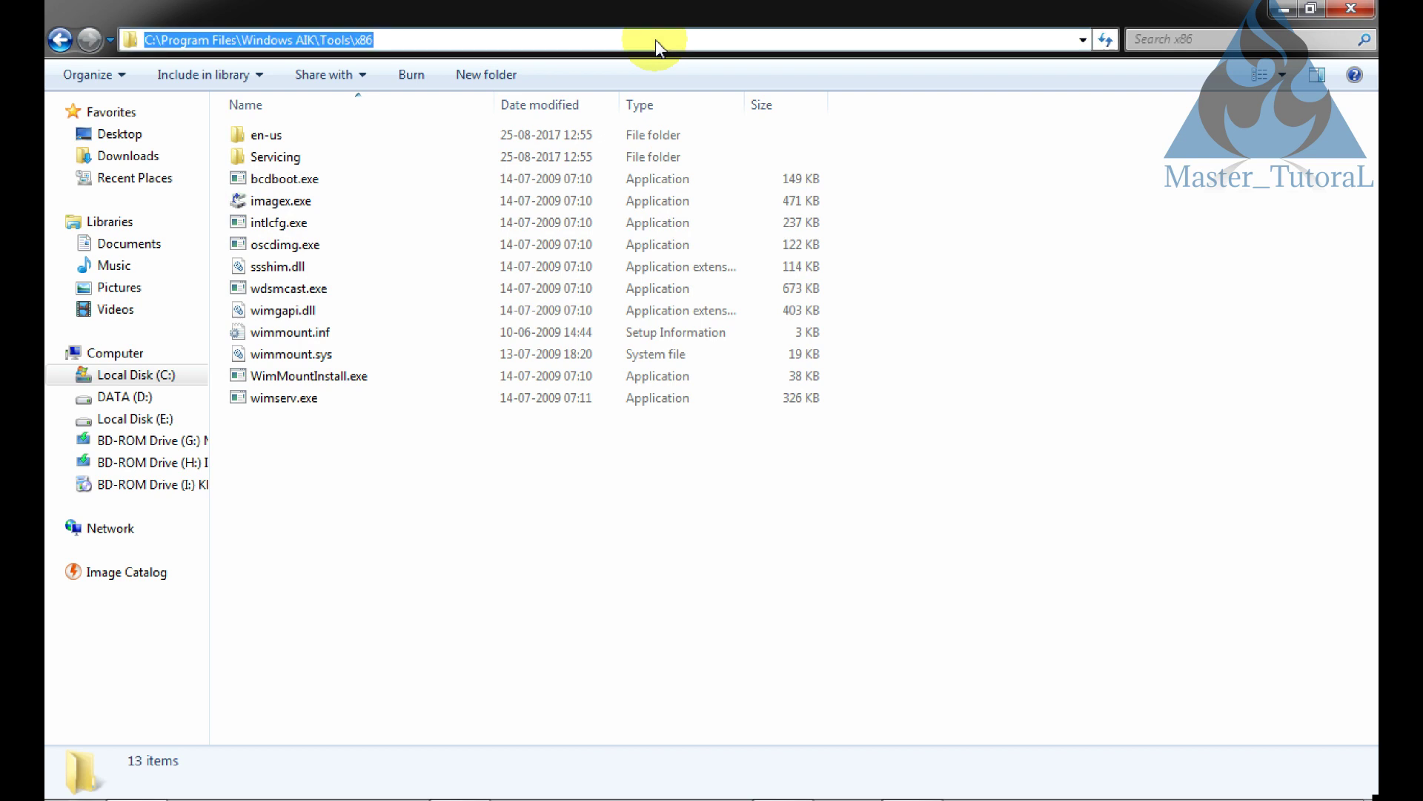
Switch to Command Prompt, change the directory to C:\Program Files\Windows AIK\Tools\x86 and make the window taller
mouse_move(810, 782)
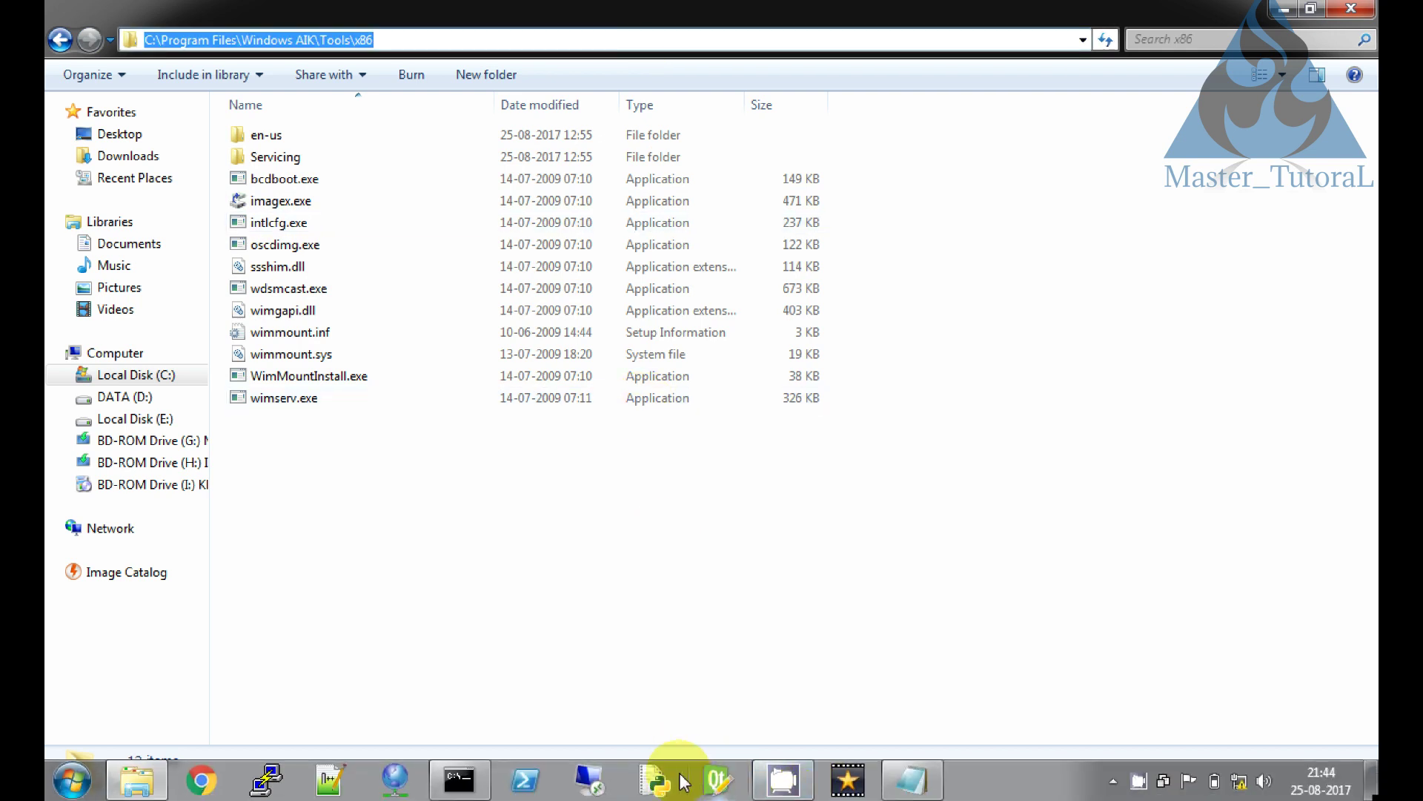
click(481, 792)
text(cd)
right_click(498, 310)
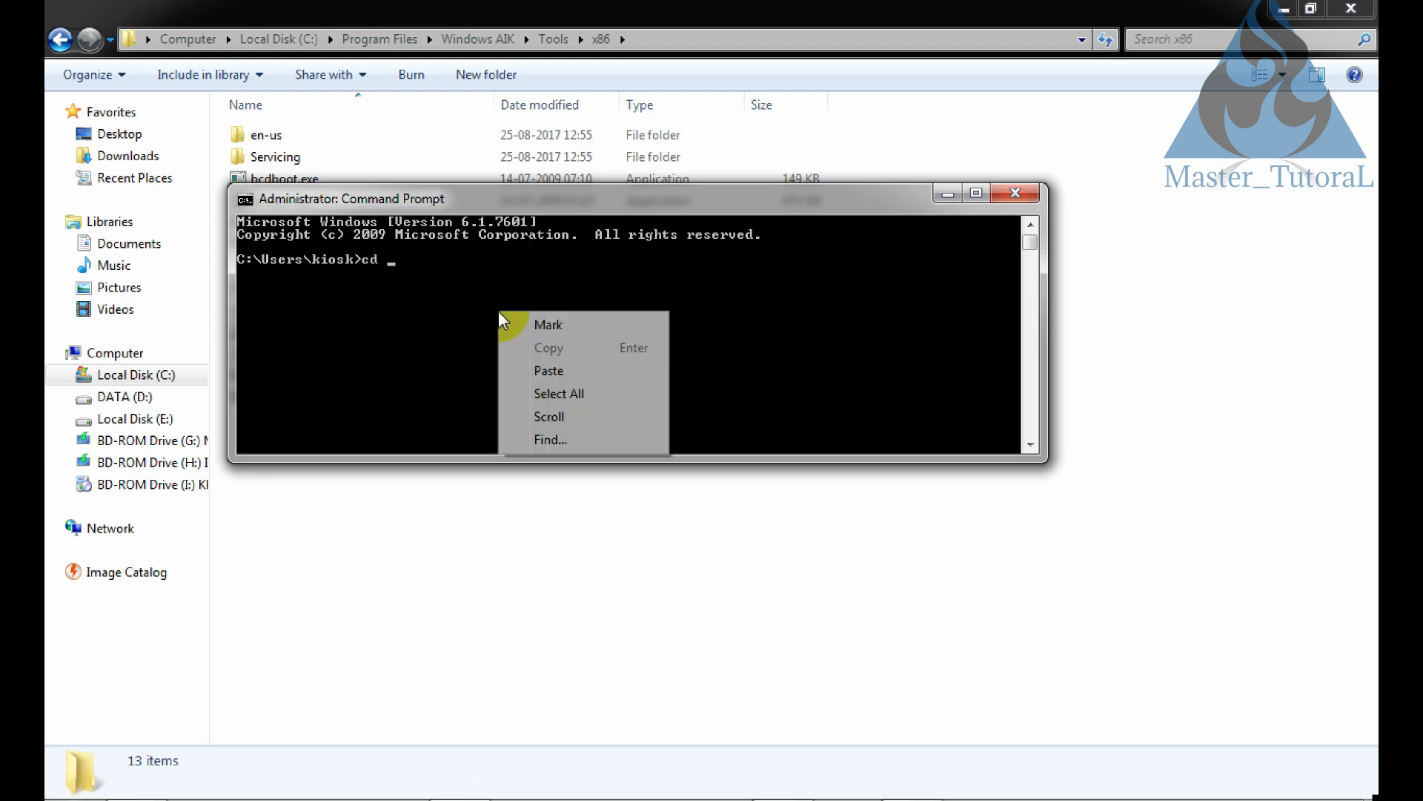
click(525, 369)
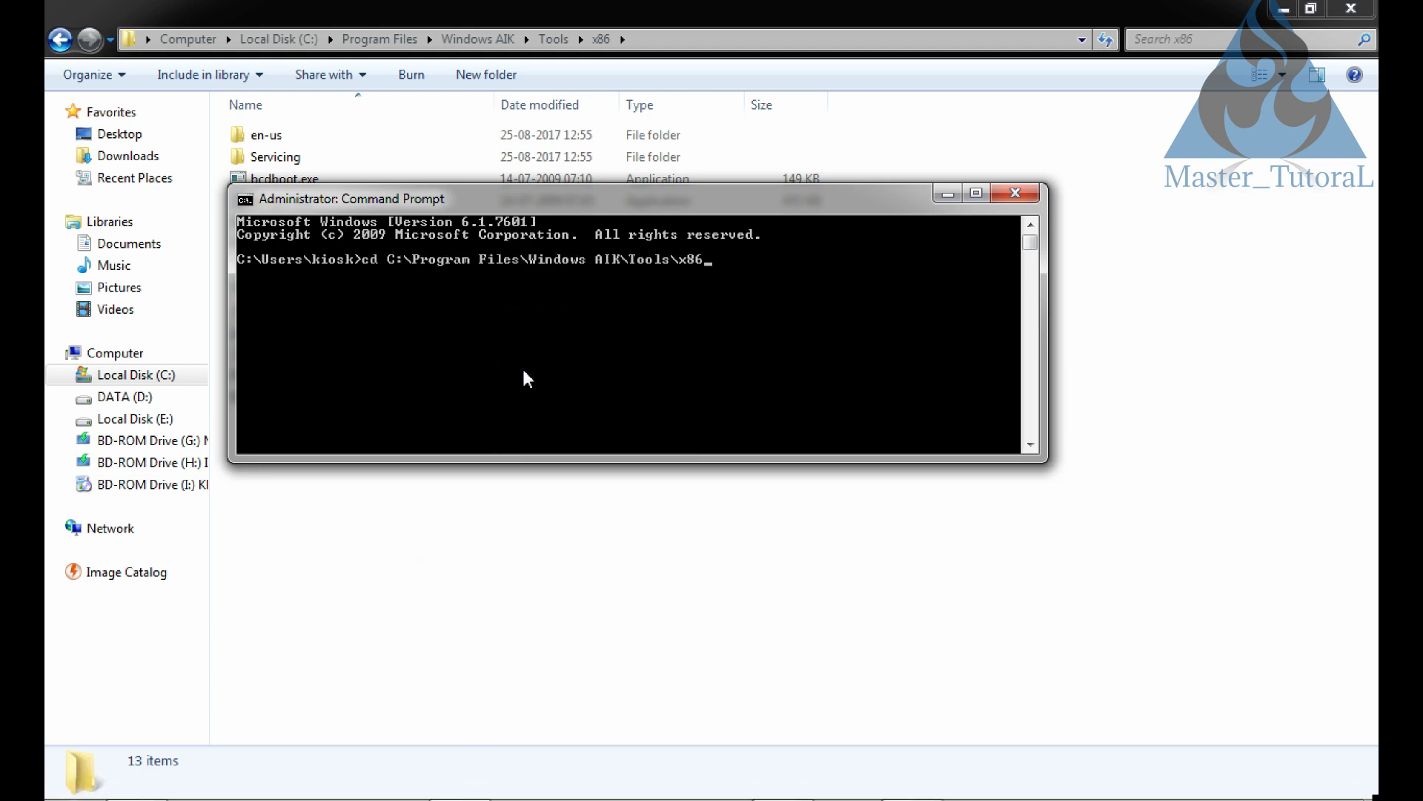
key(Return)
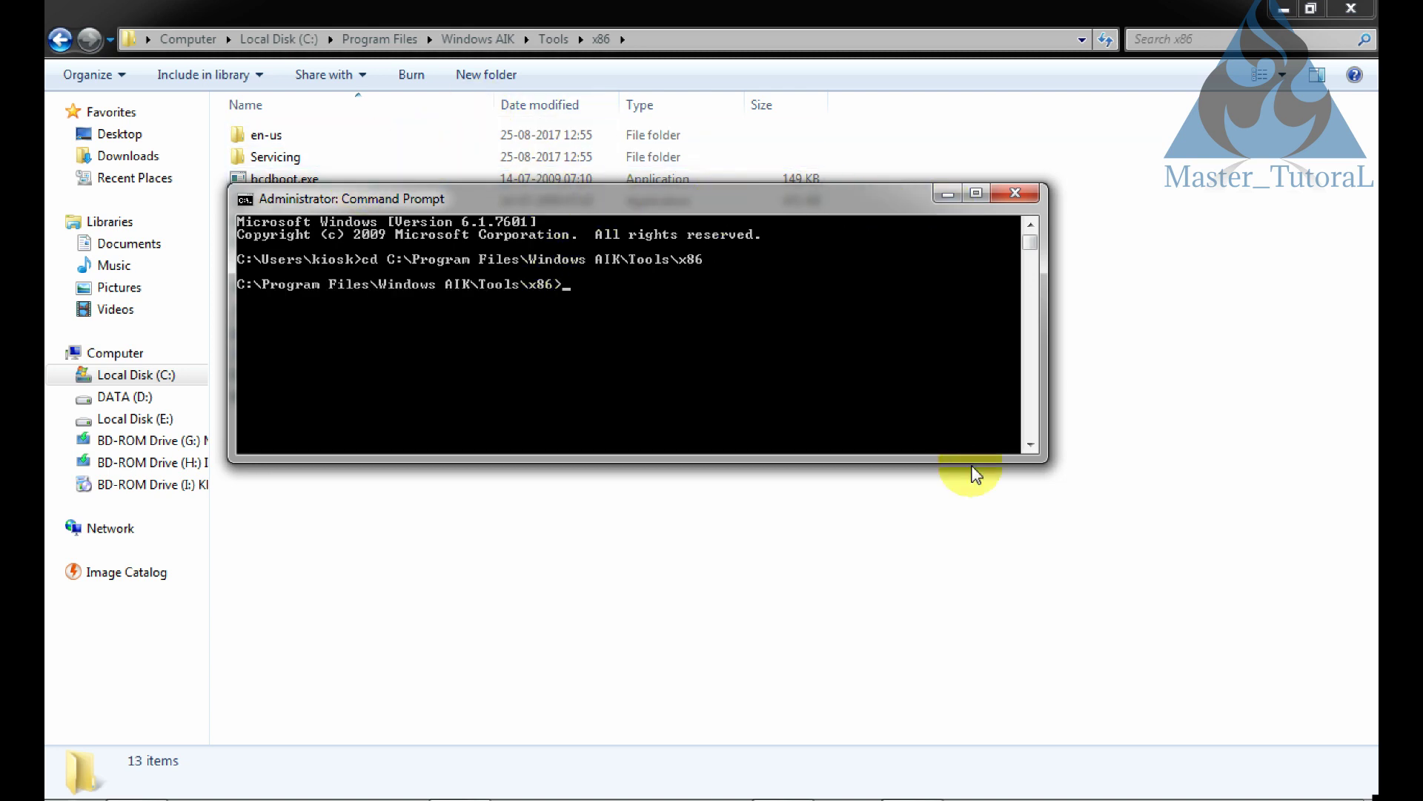
drag(1043, 461, 1036, 611)
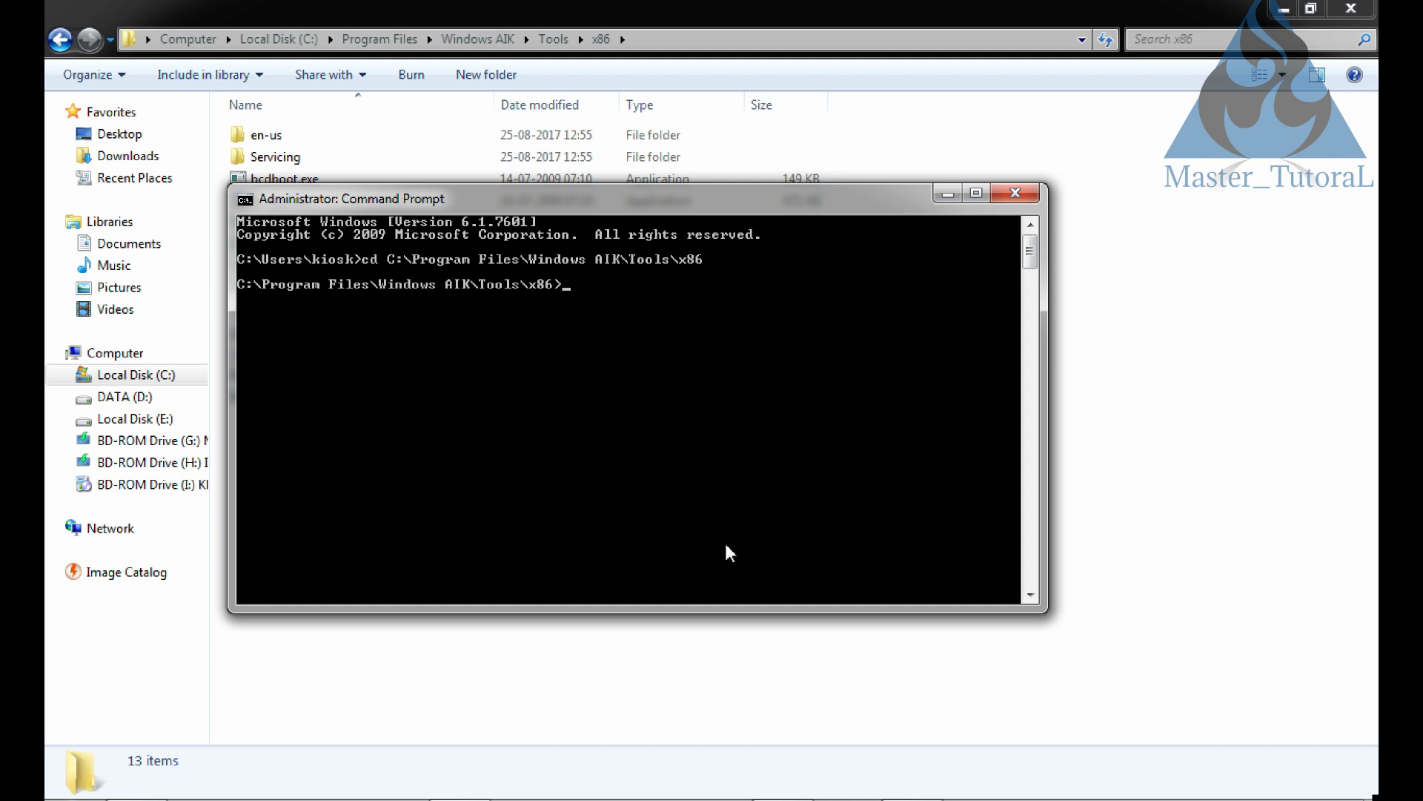
Switch to join swm file.txt in Notepad and examine the imagex command's source paths, export target and compression option
mouse_move(651, 798)
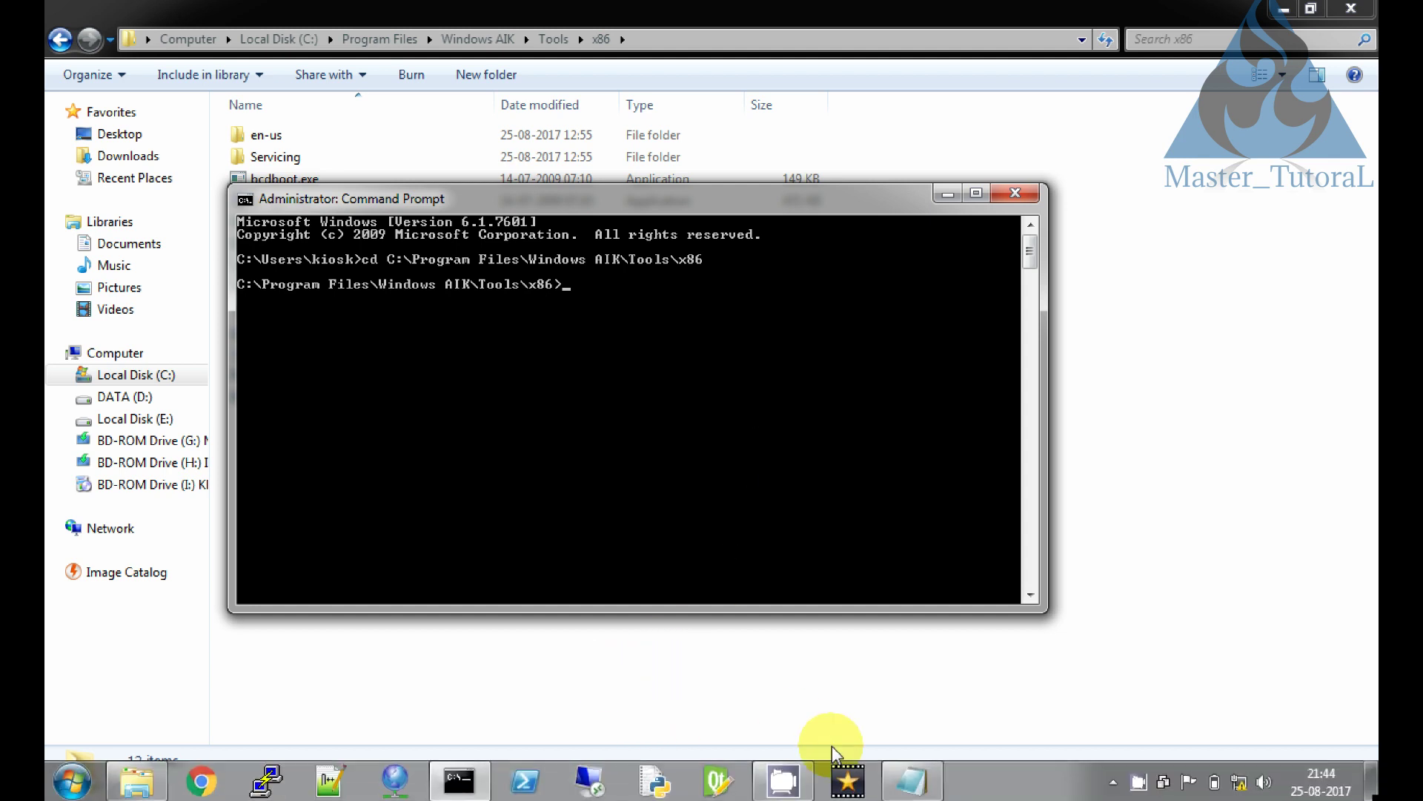
click(911, 782)
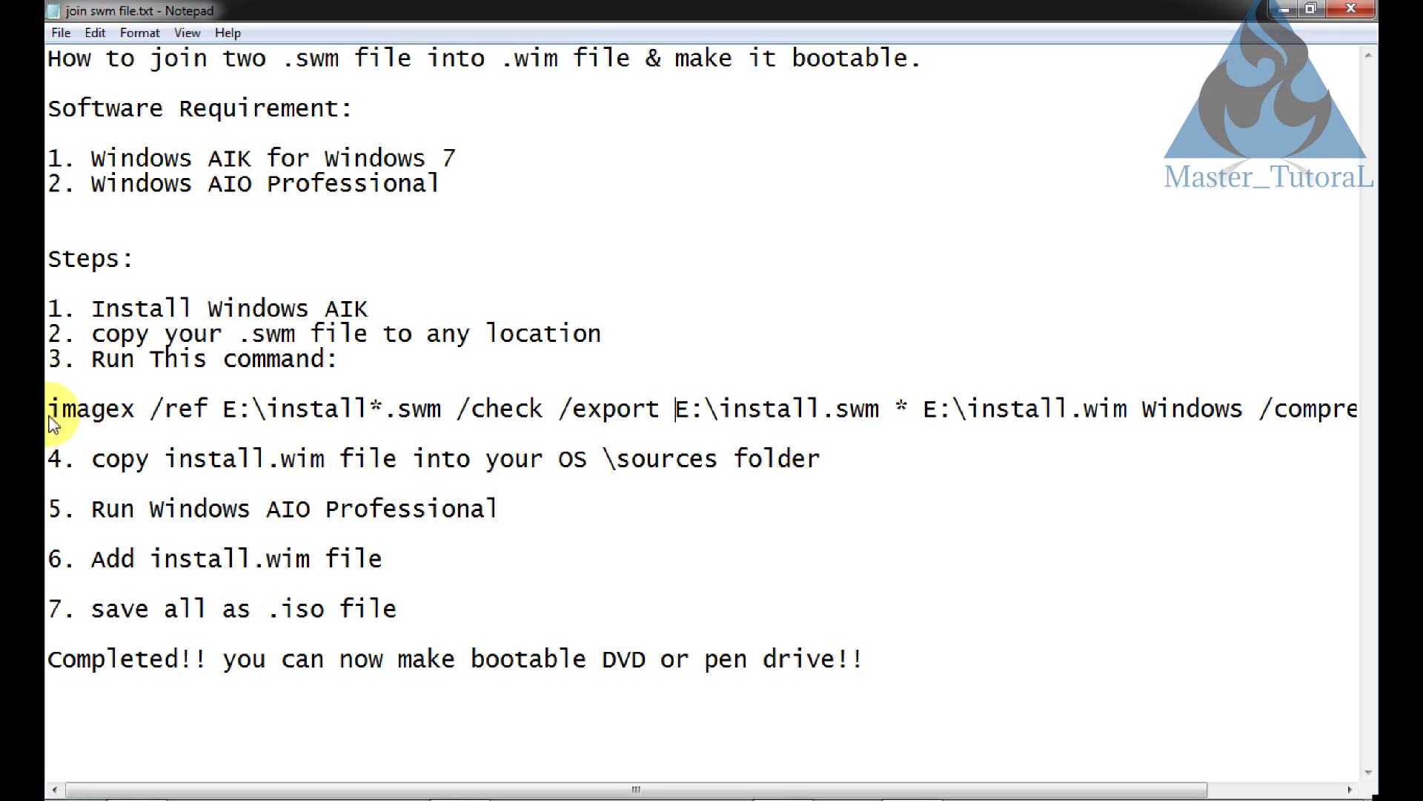
drag(51, 408, 1298, 419)
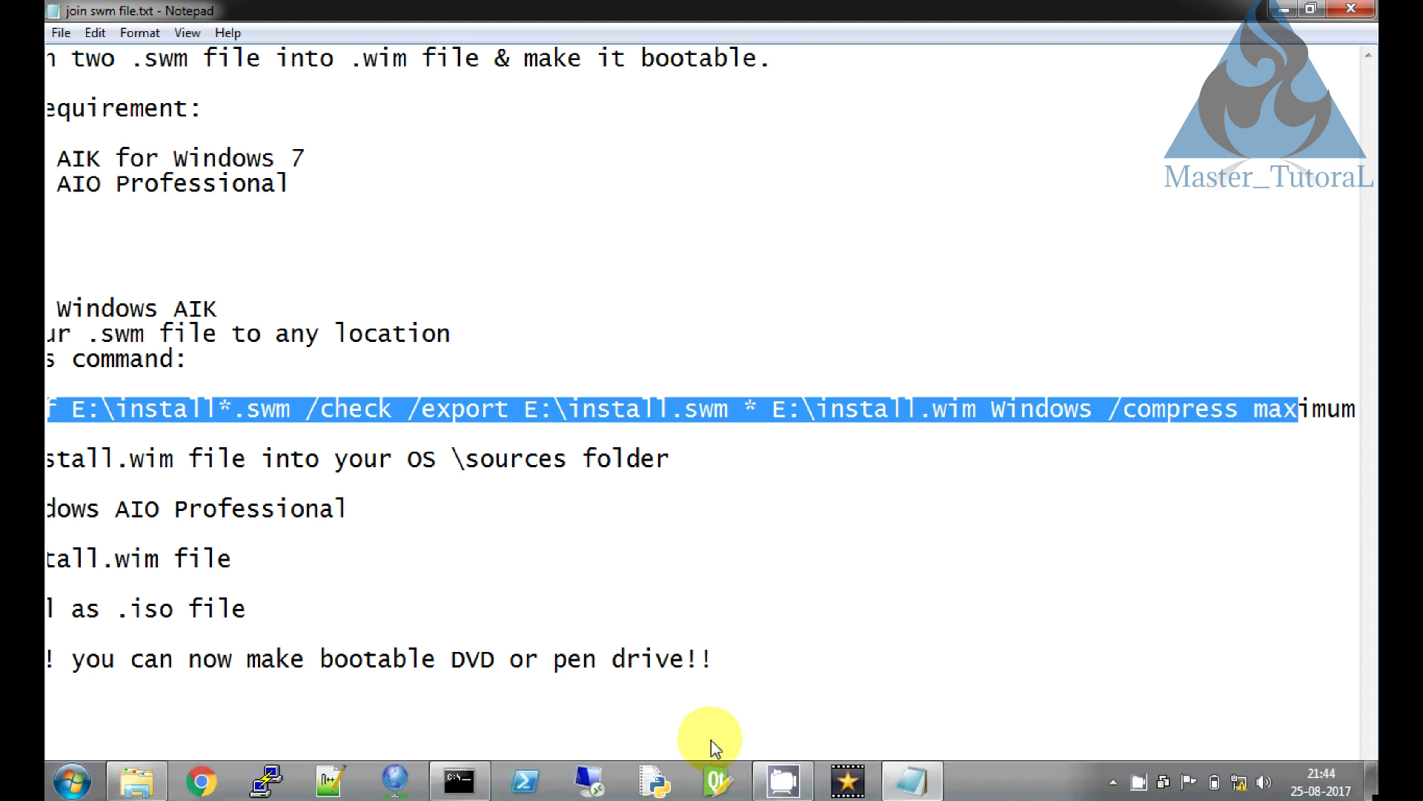
drag(689, 787, 423, 782)
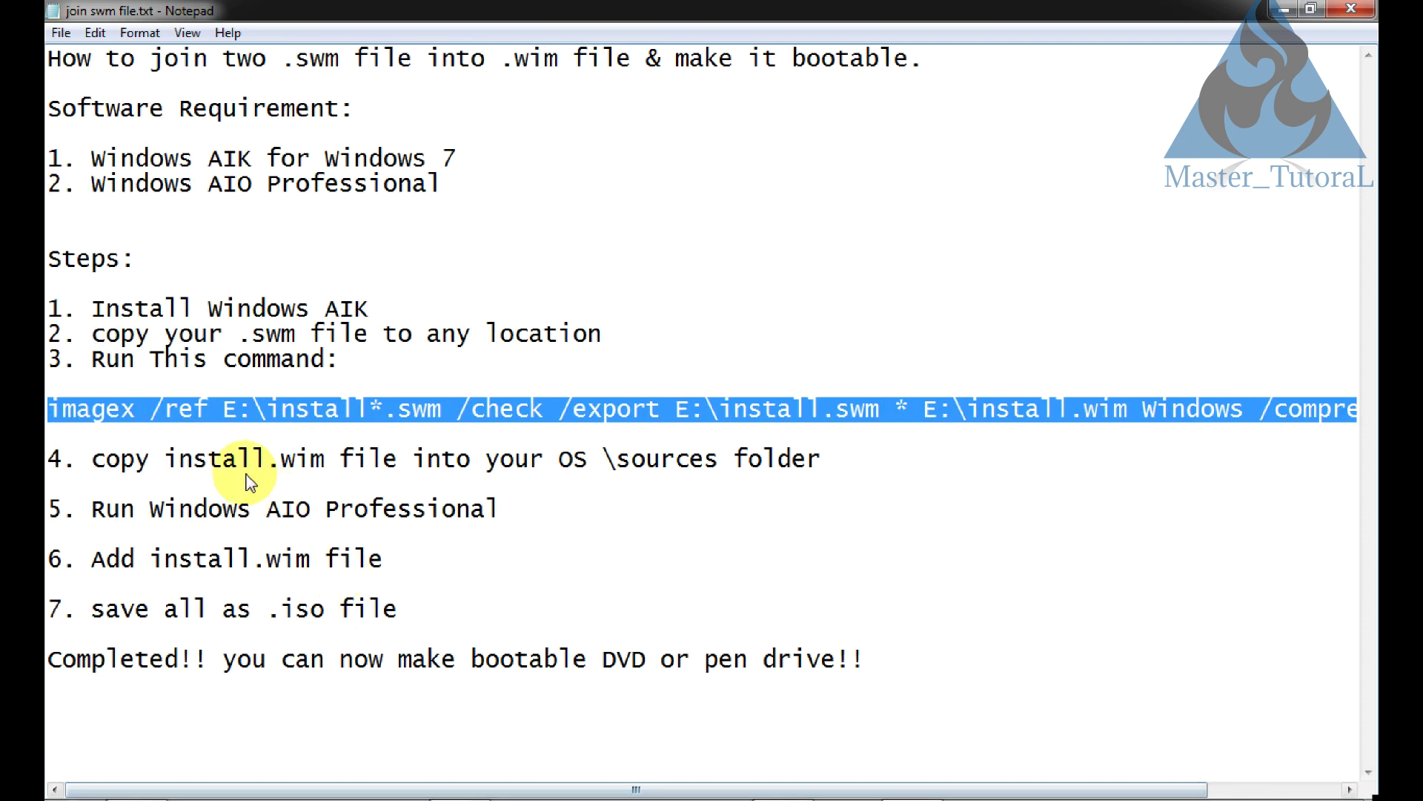
click(150, 410)
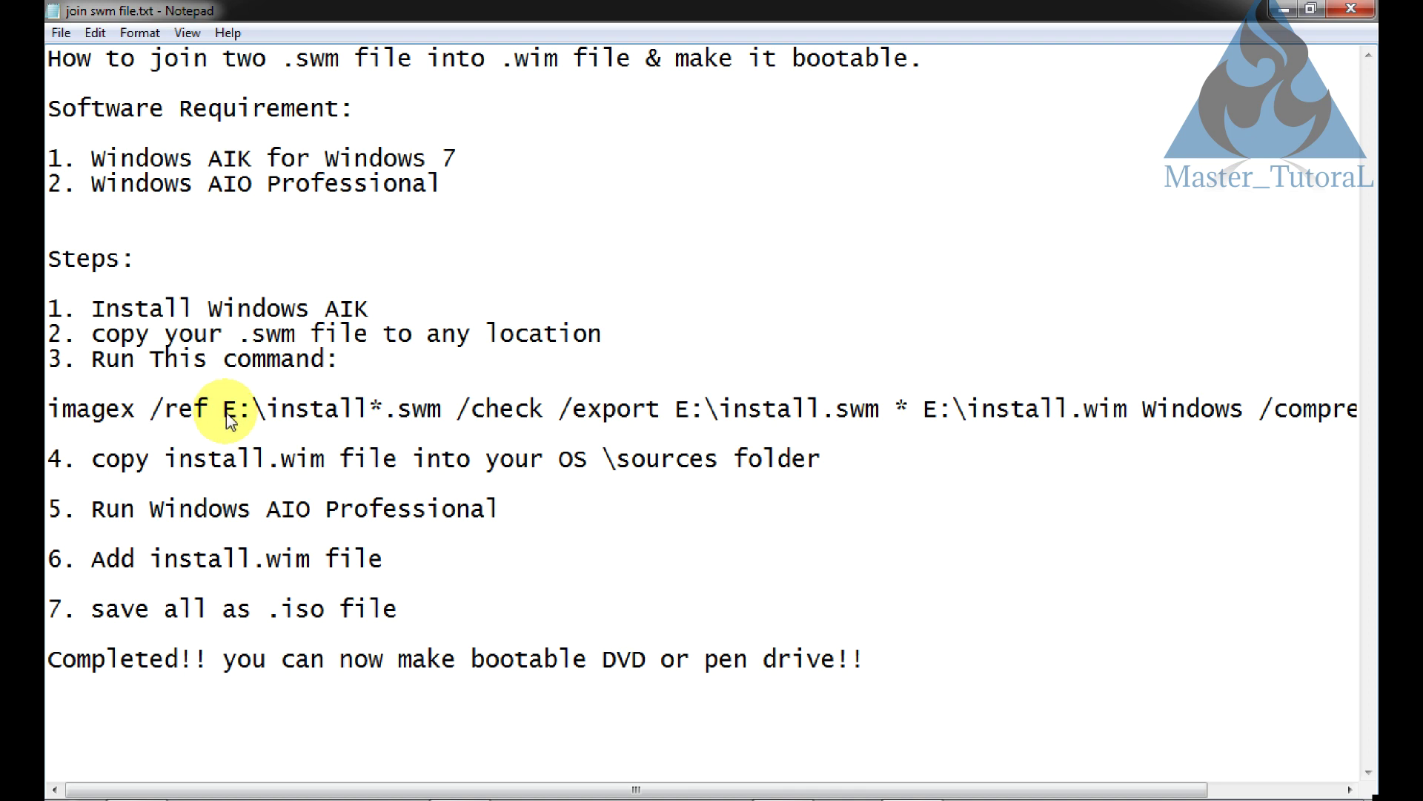
drag(226, 412, 261, 413)
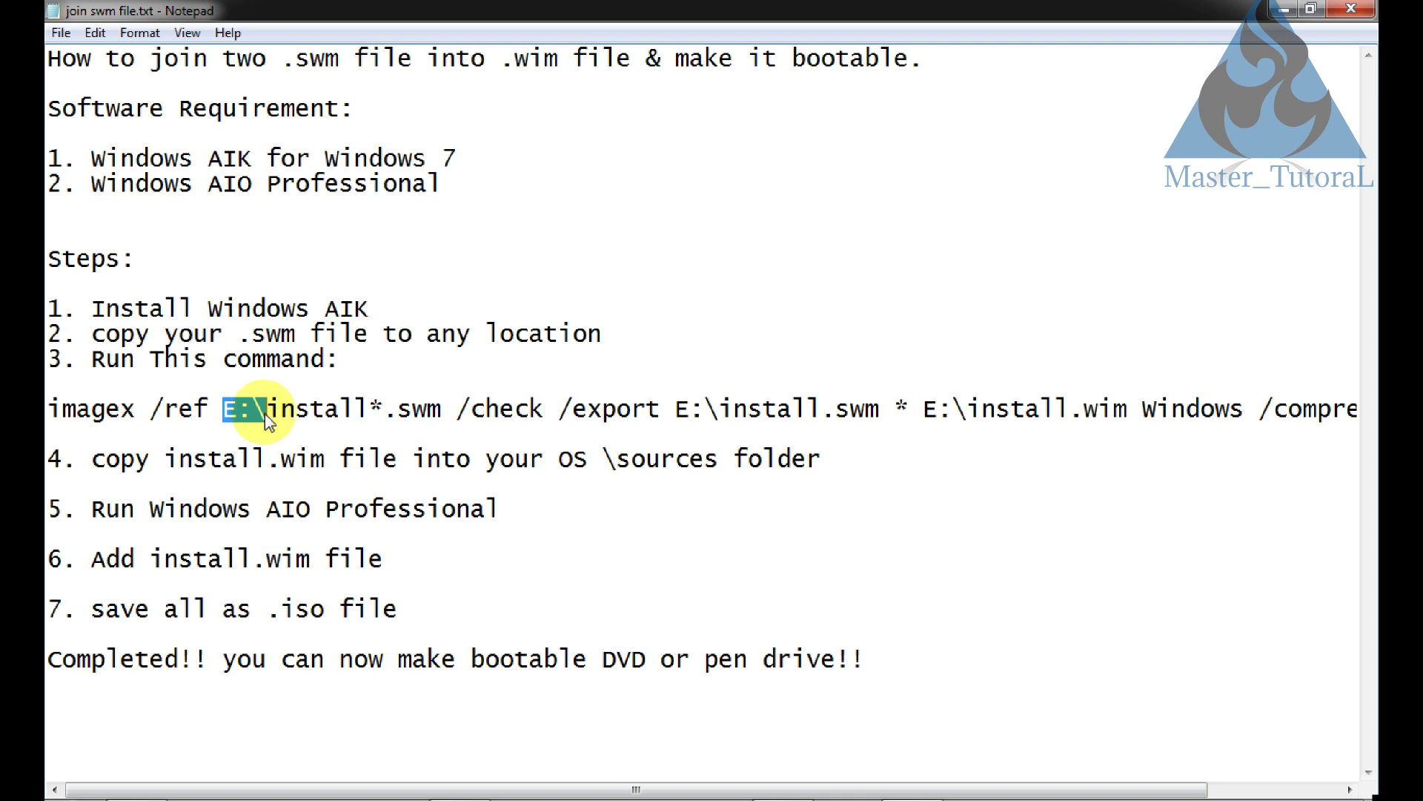
drag(272, 416, 377, 423)
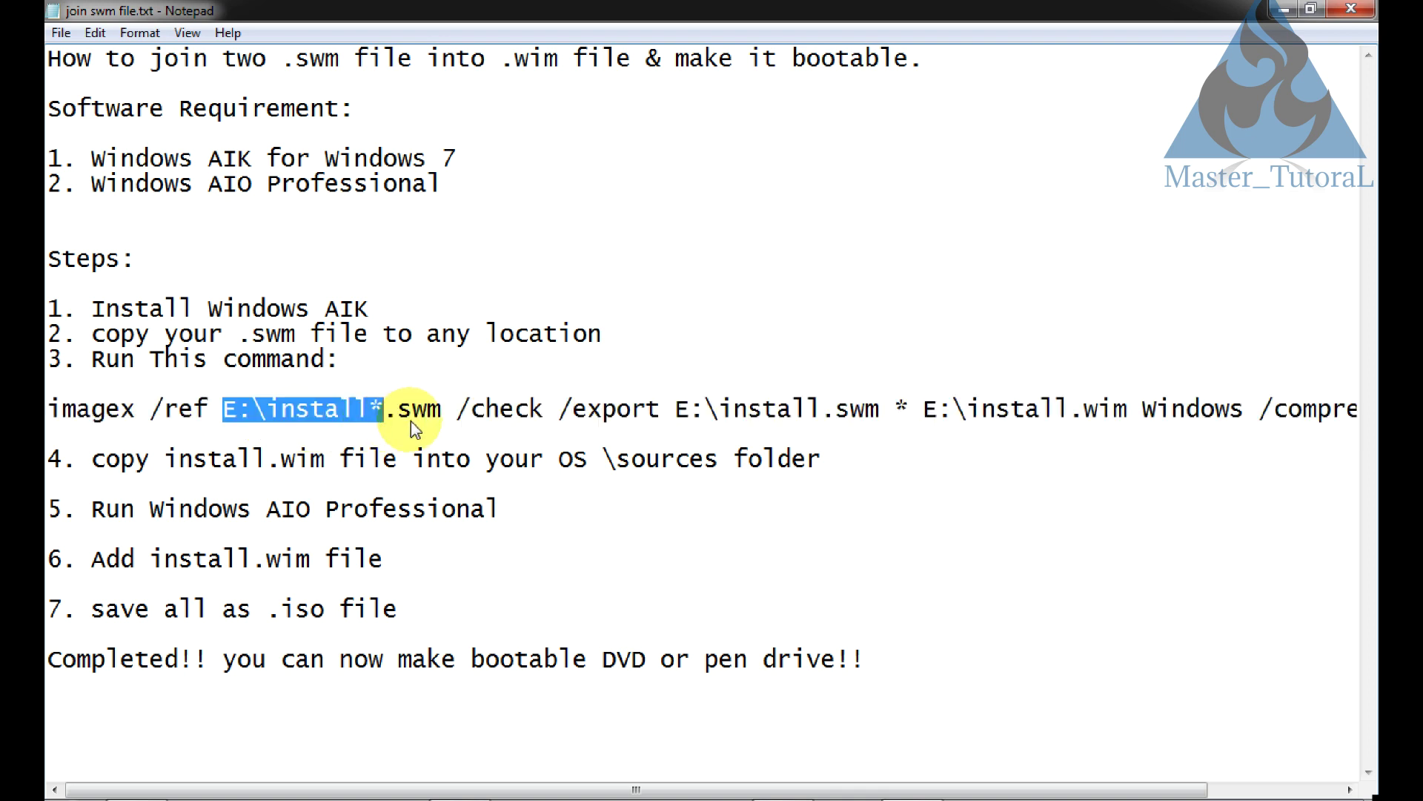
click(437, 419)
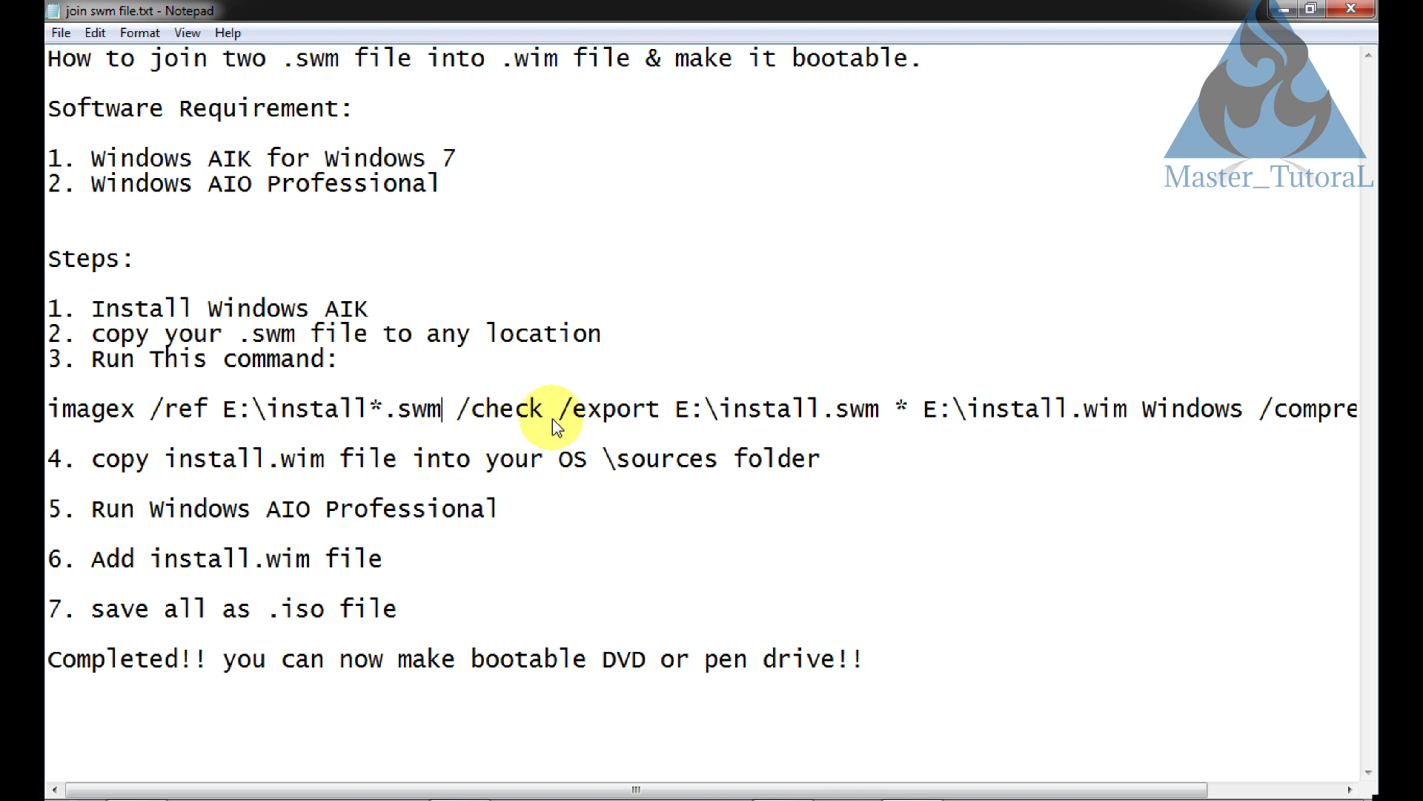
click(678, 411)
drag(719, 415, 900, 413)
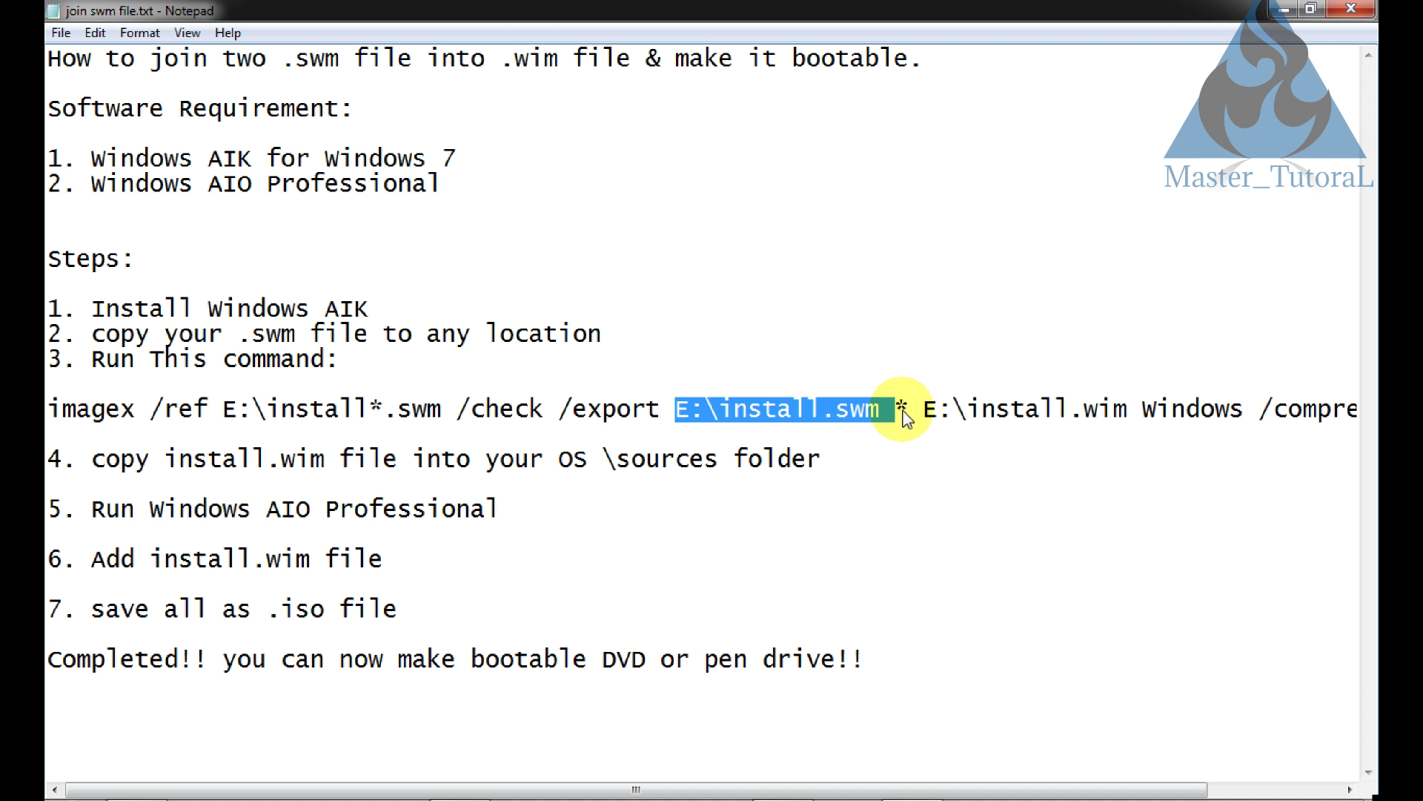
click(906, 417)
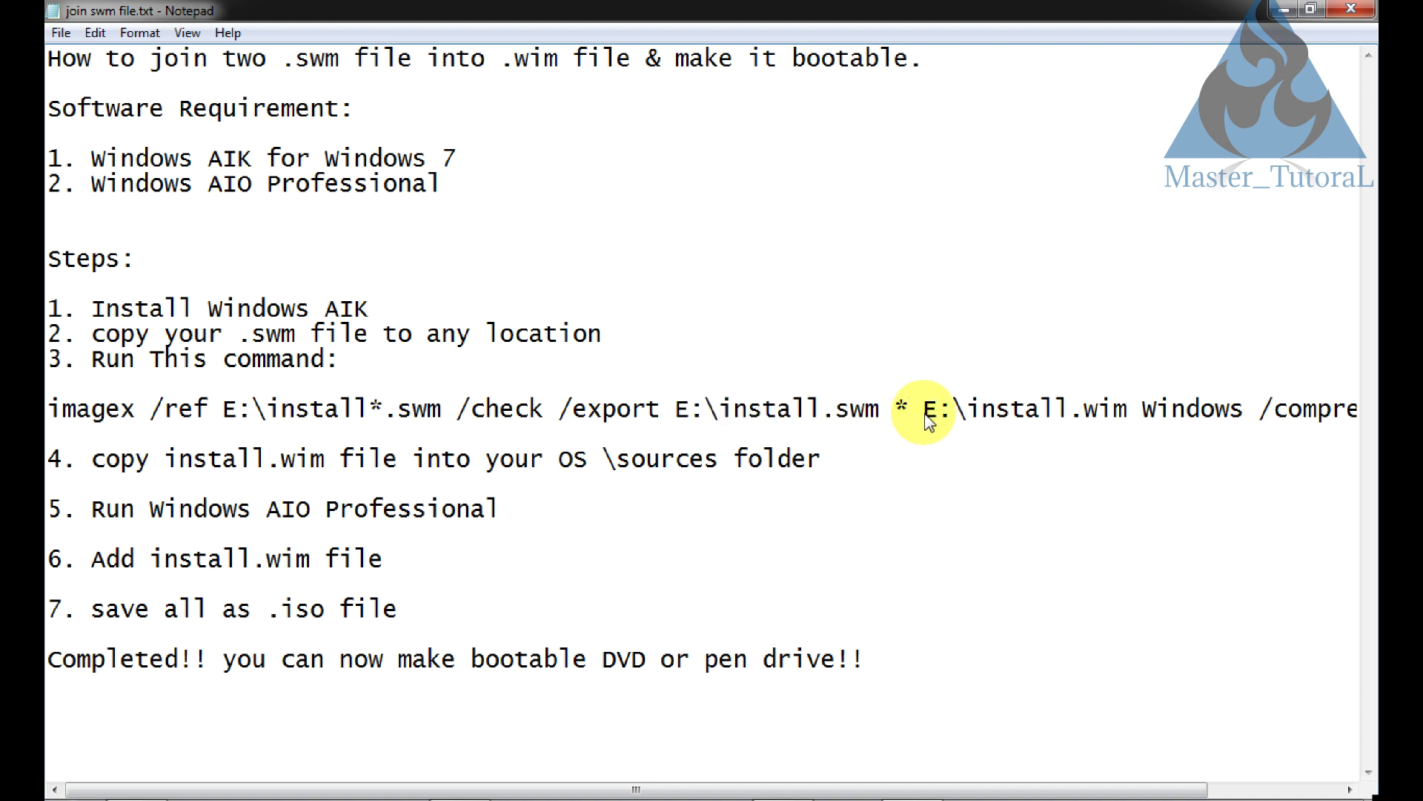
drag(926, 417, 1128, 424)
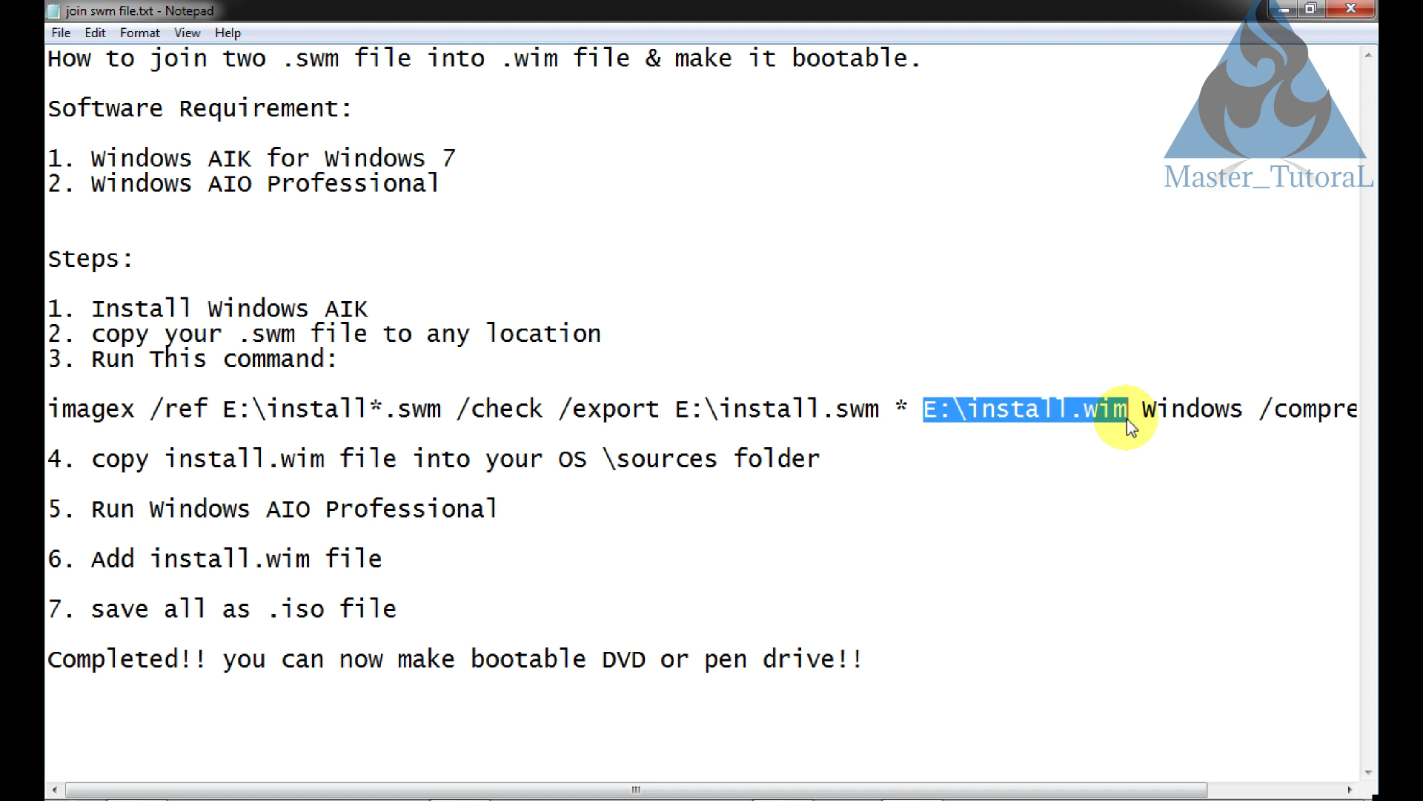
drag(1145, 414, 1359, 425)
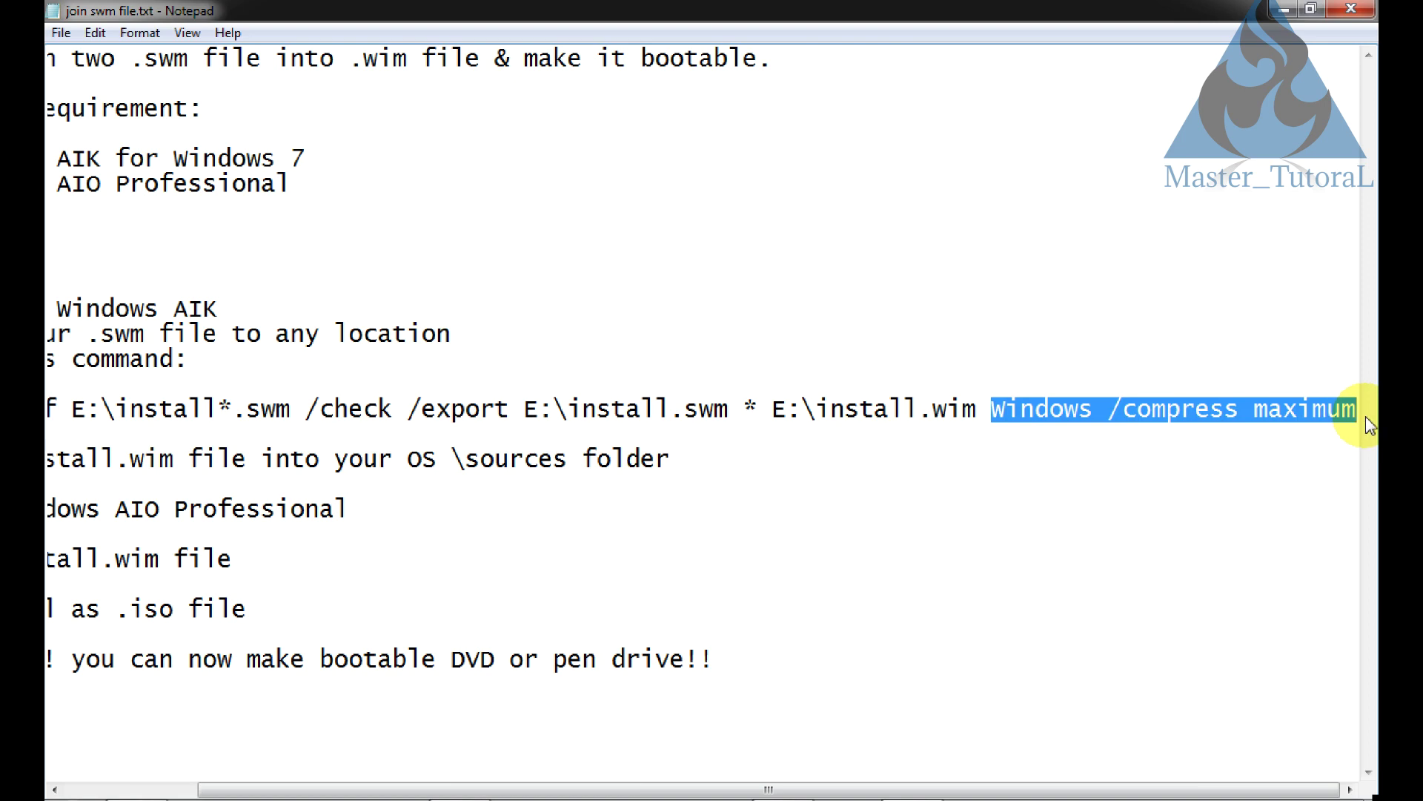
drag(804, 789, 504, 791)
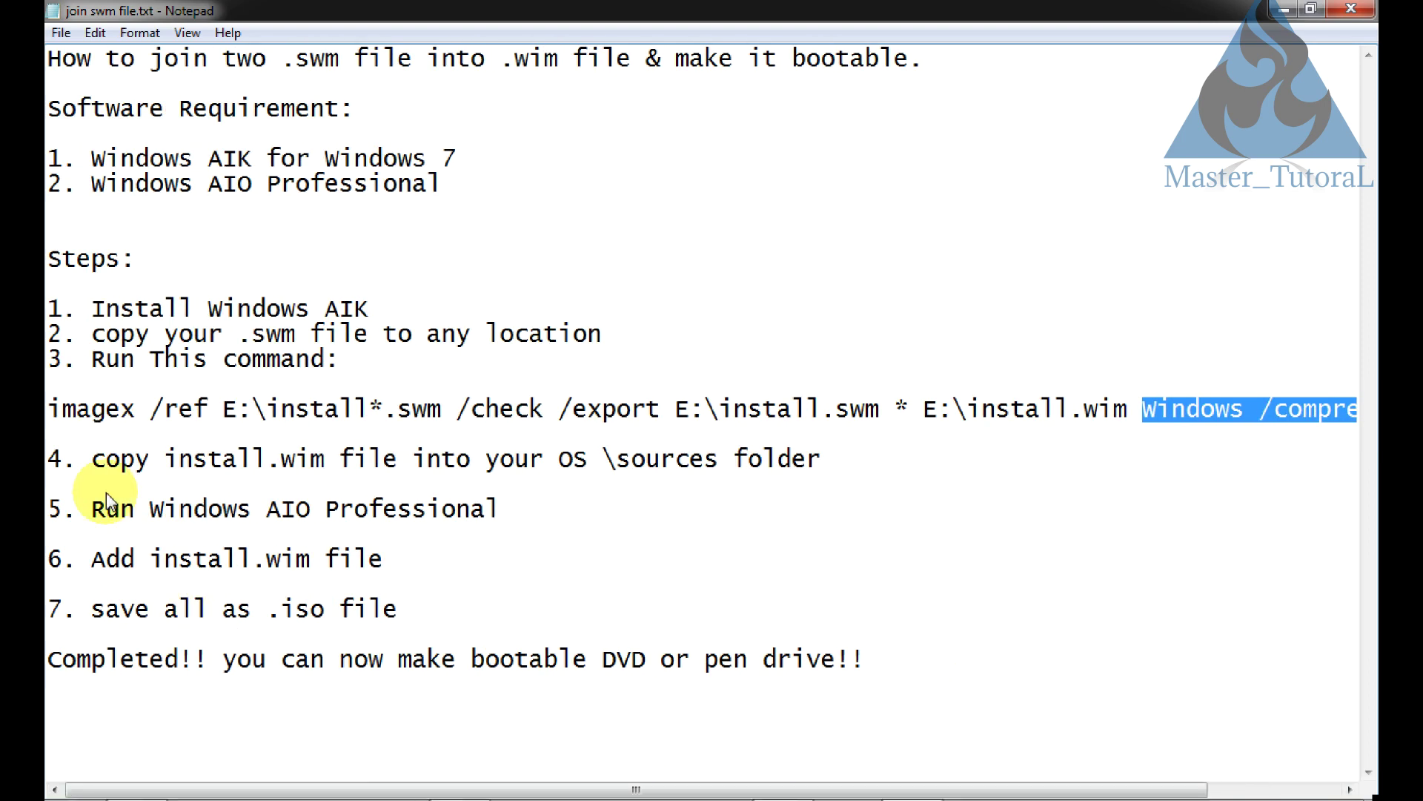
Copy imagex /ref E:\install*.swm /check /export E:\install.swm * E:\install.wim Windows /compress maximum from the notes and run it in Command Prompt
drag(51, 413, 1366, 415)
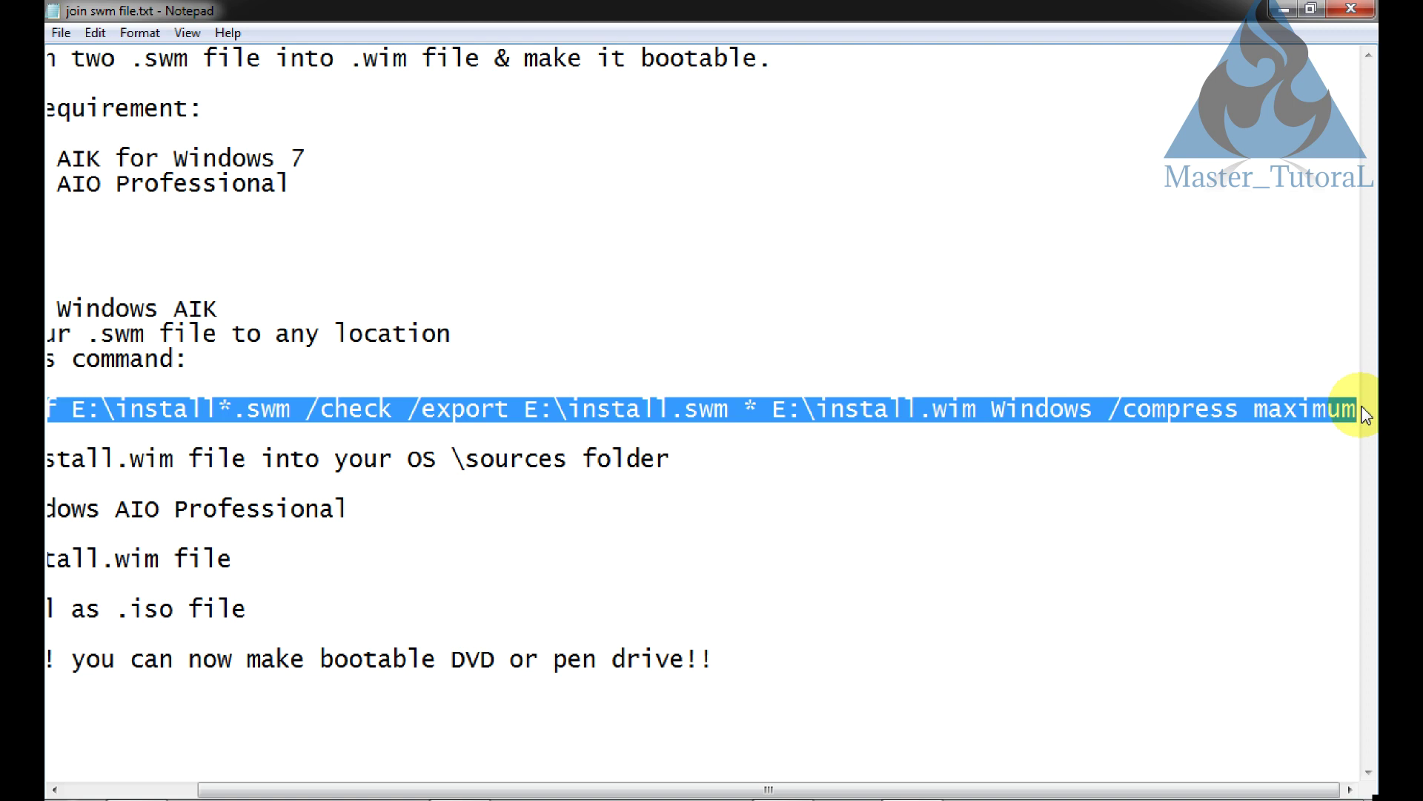
right_click(1318, 419)
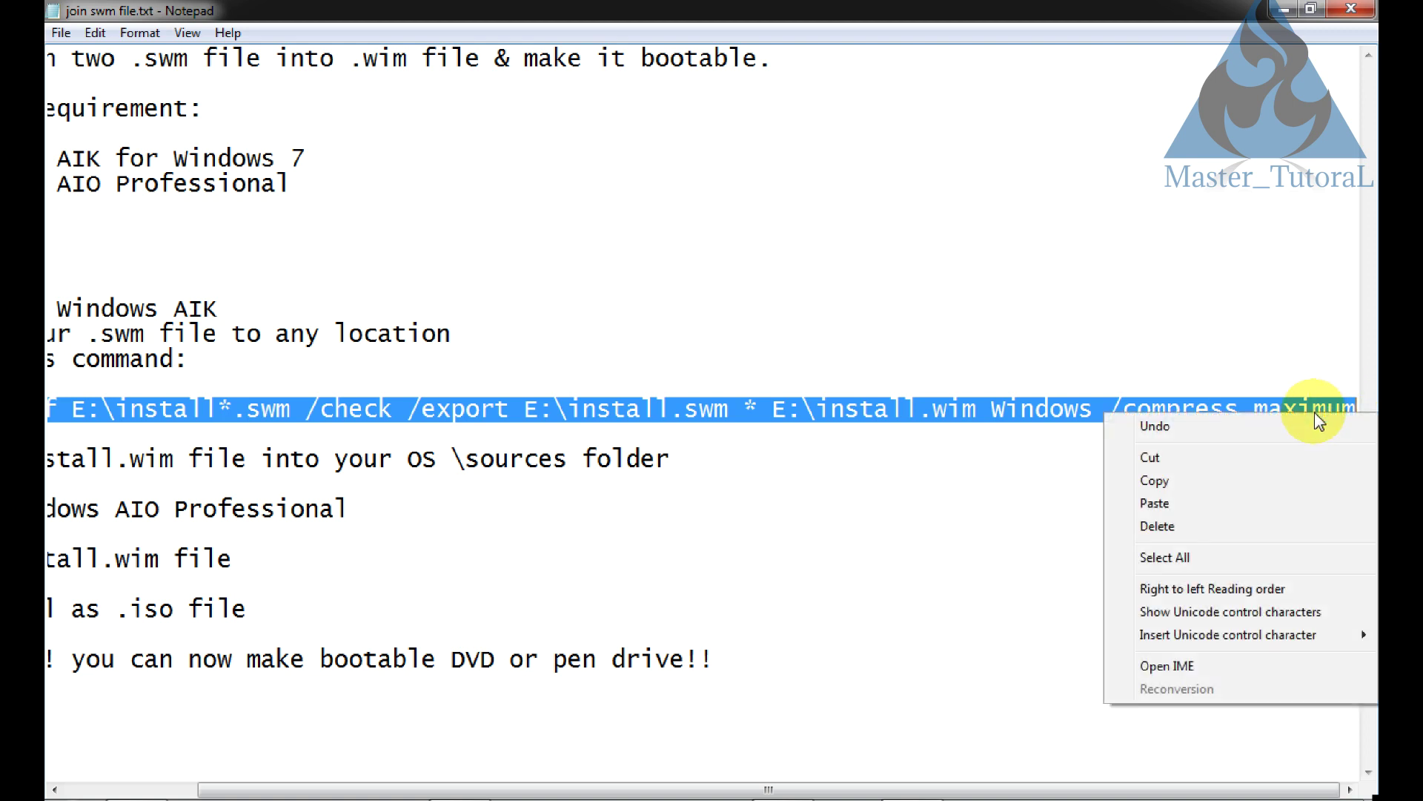
click(1237, 480)
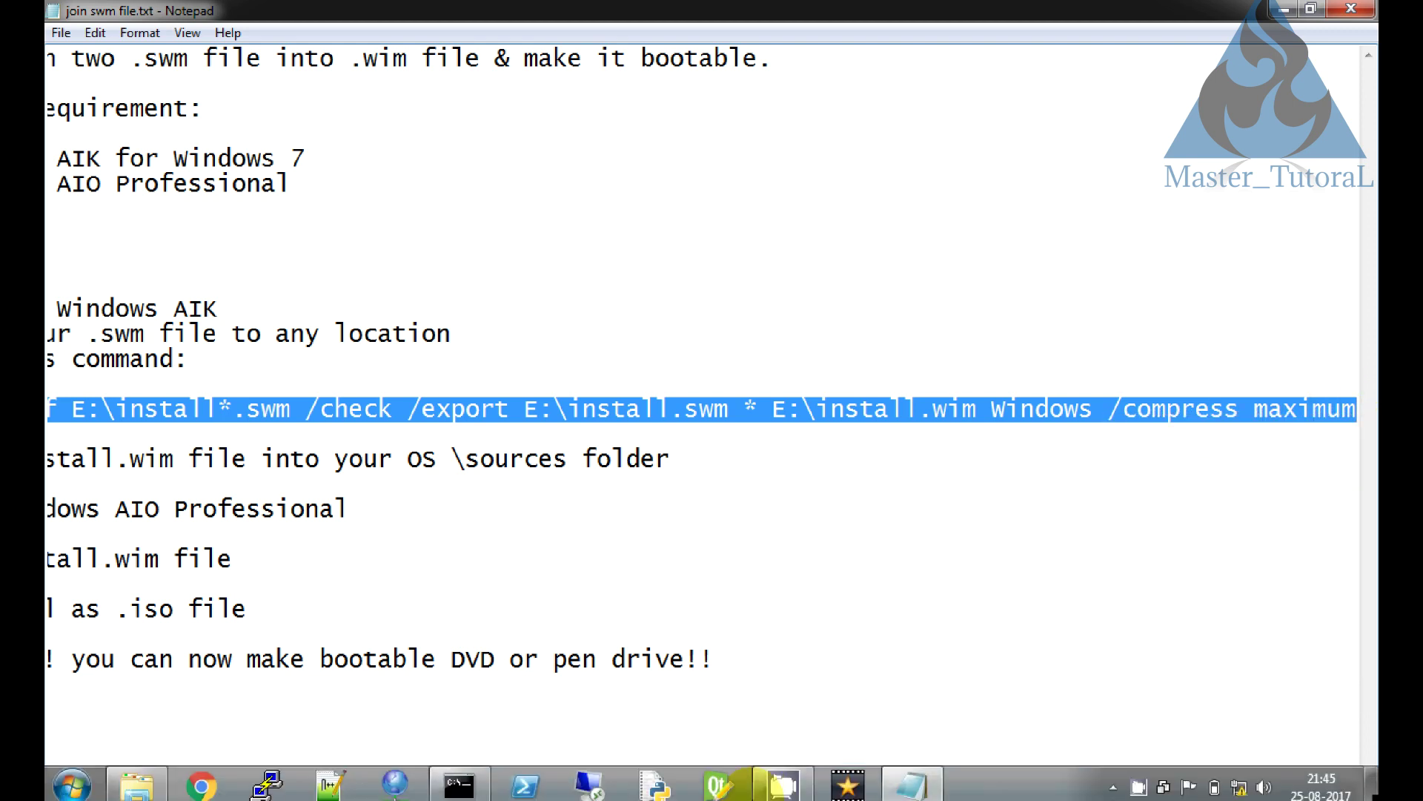
click(475, 780)
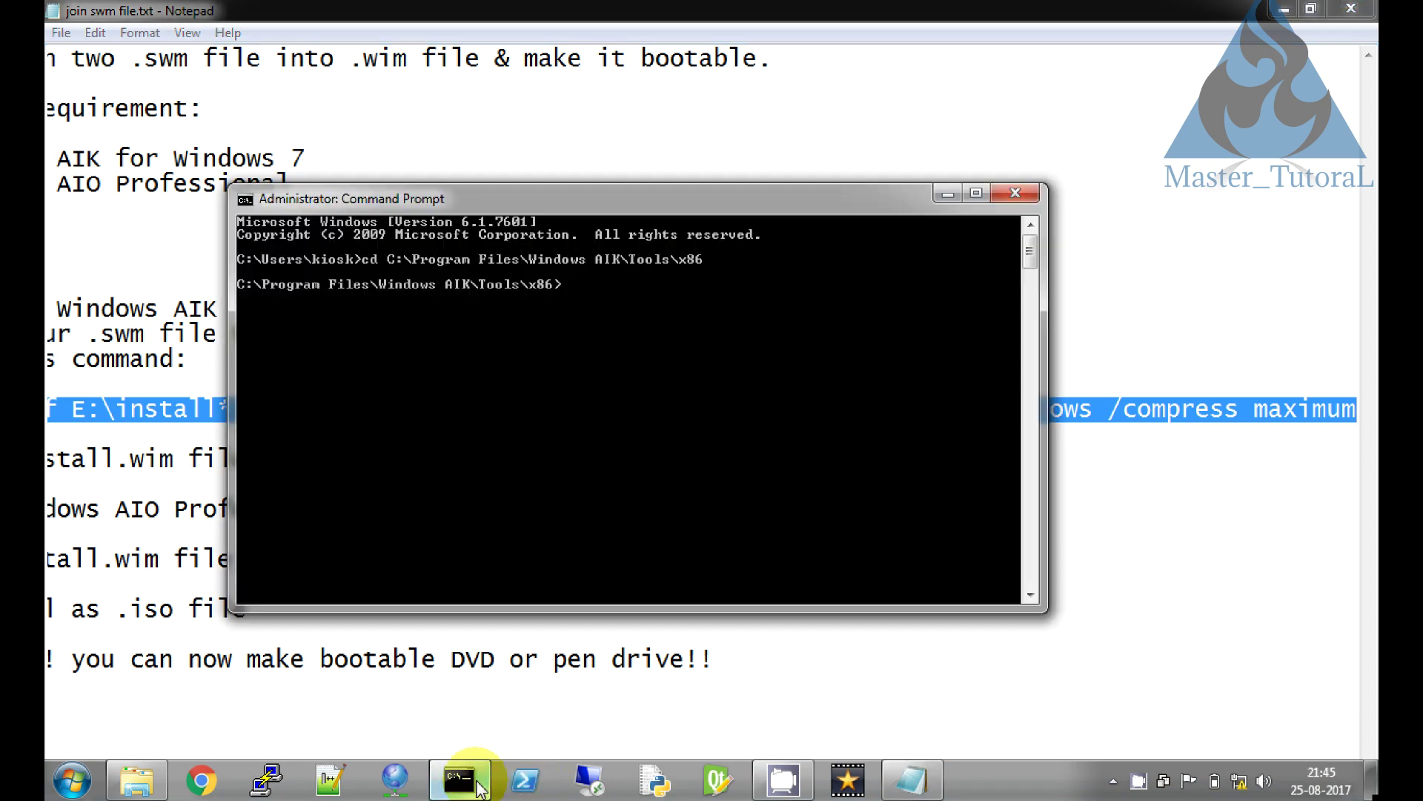
right_click(513, 411)
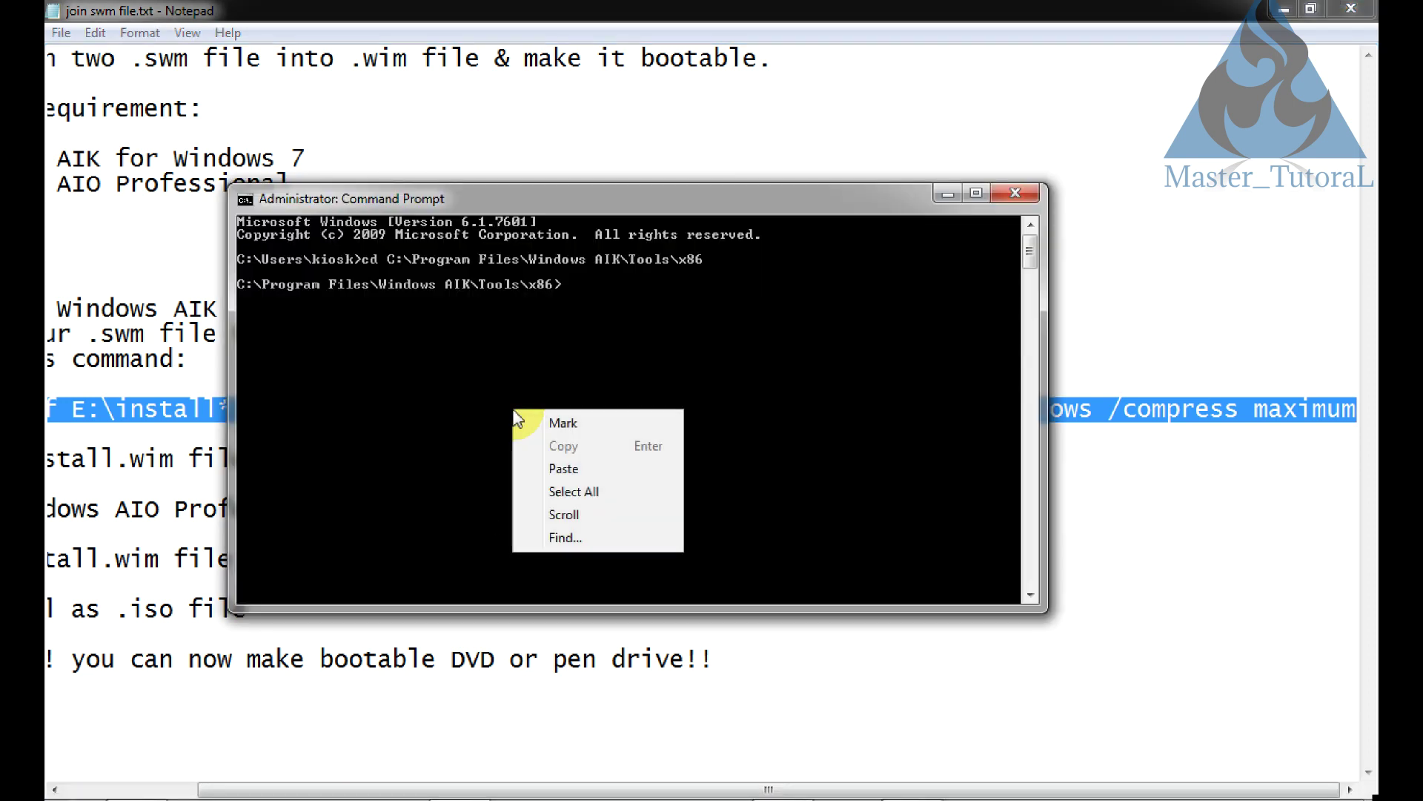
click(537, 470)
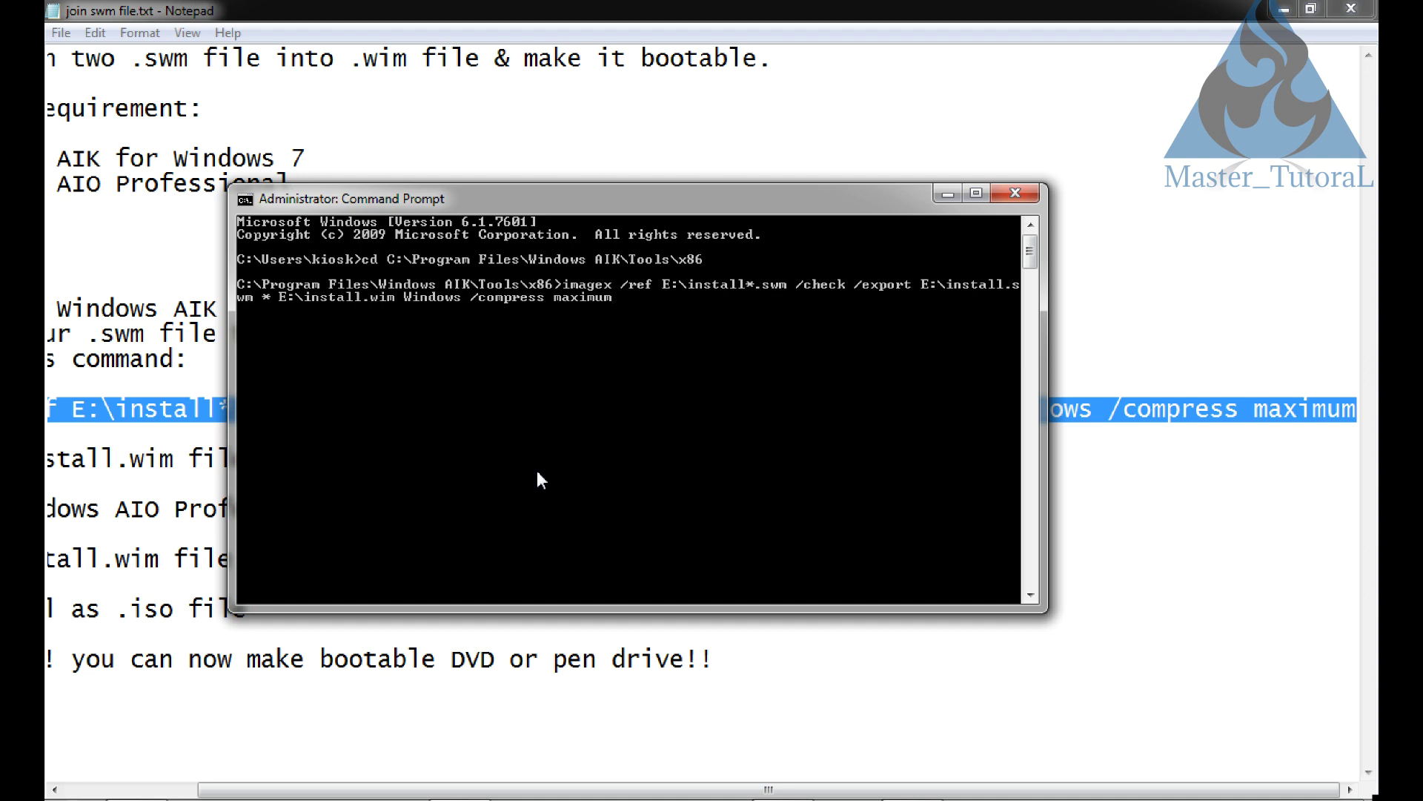
key(Return)
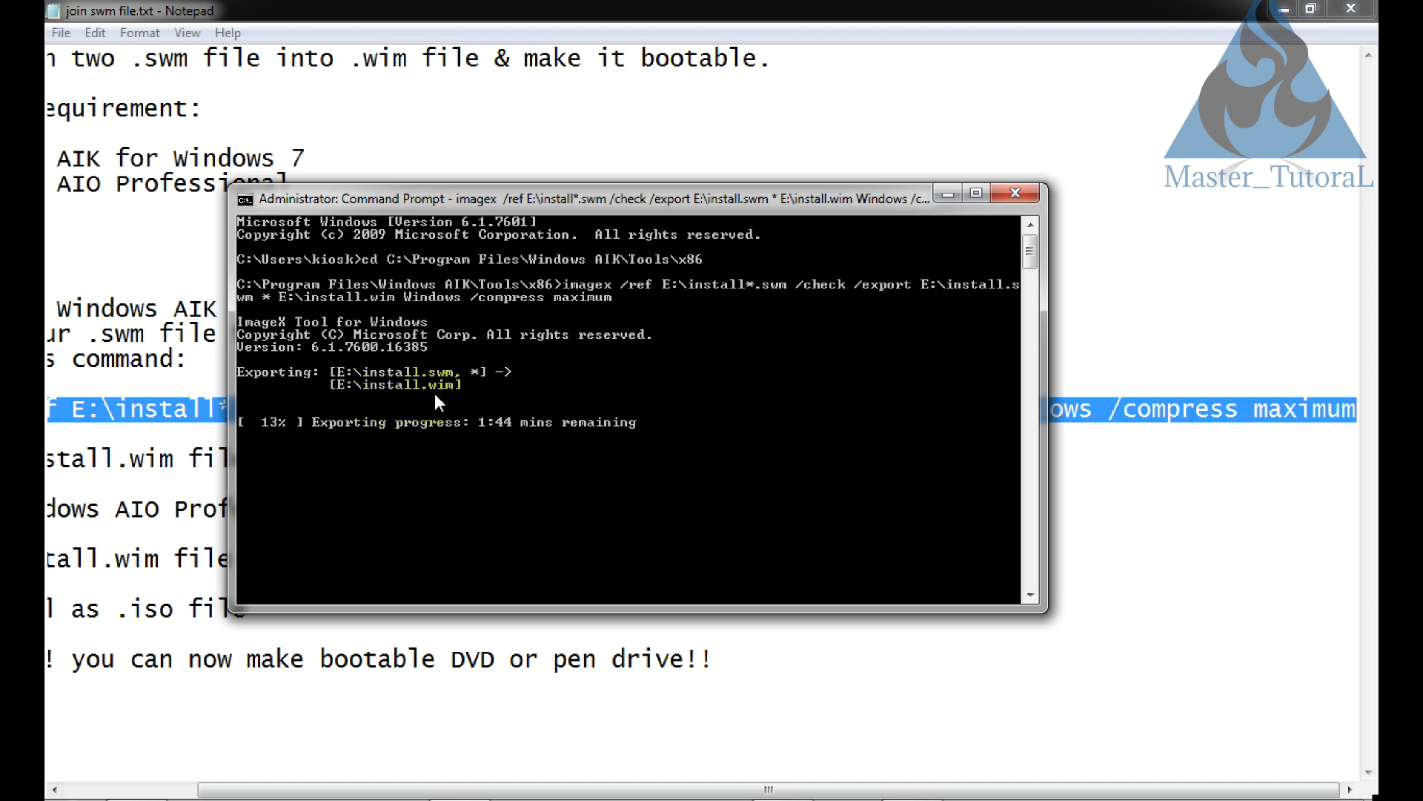
drag(527, 200, 528, 165)
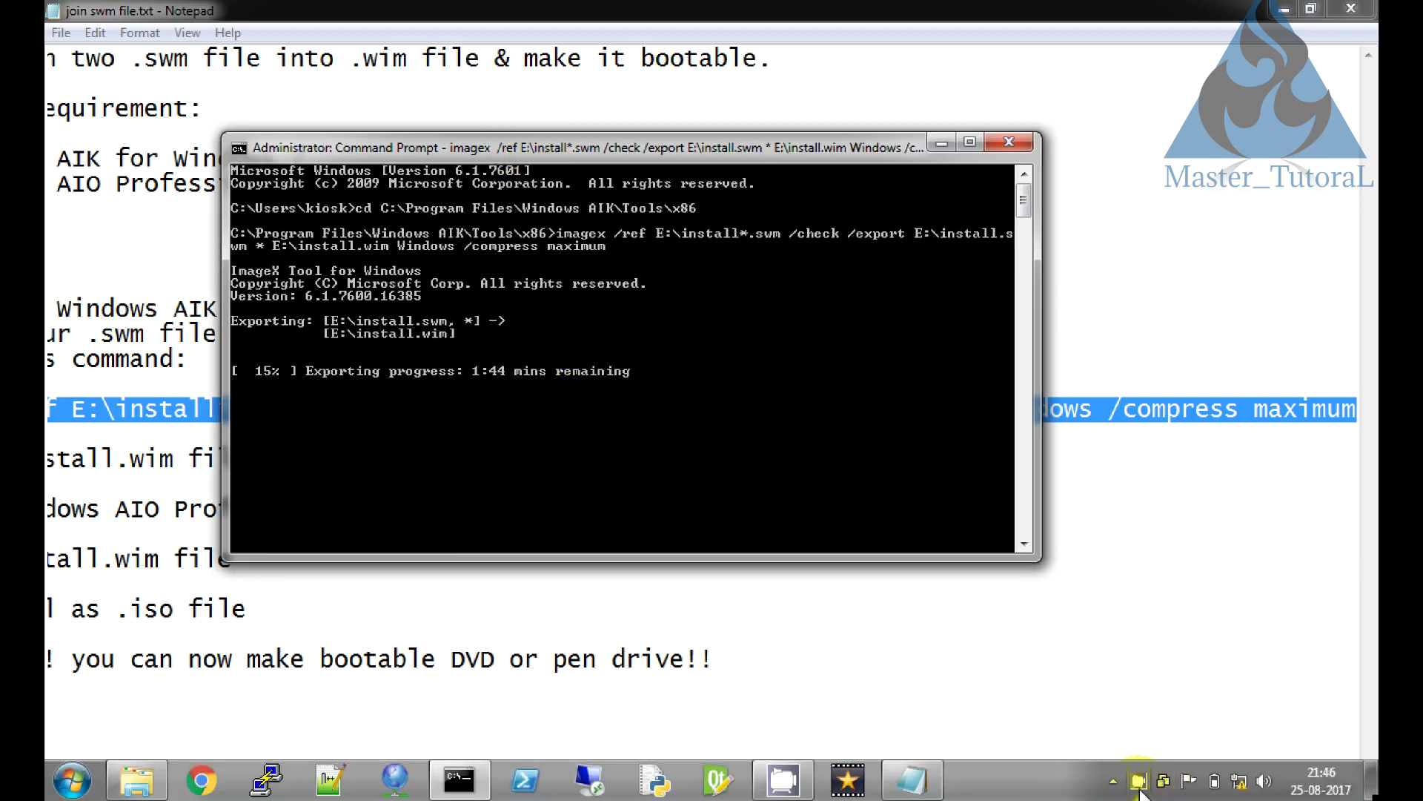
right_click(1138, 782)
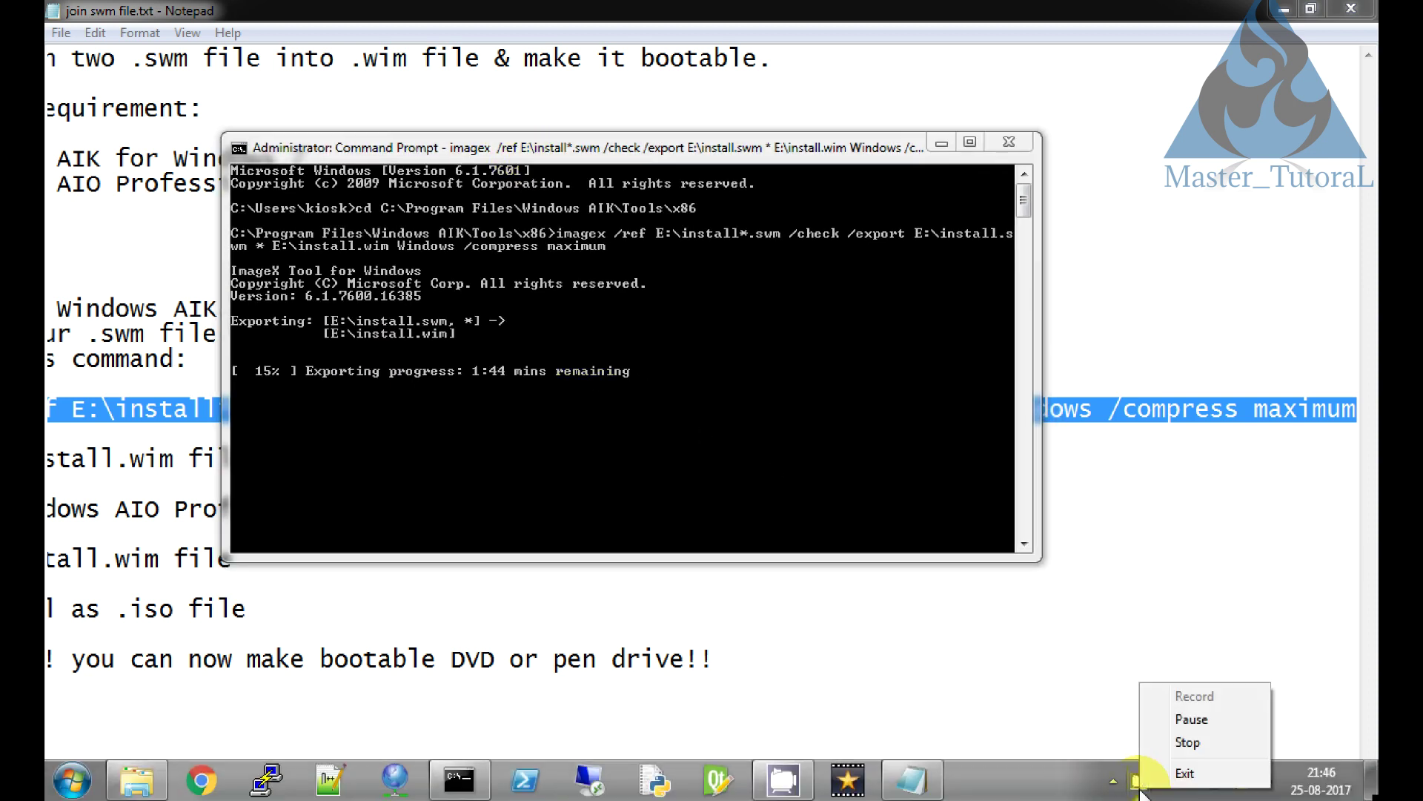
click(1184, 720)
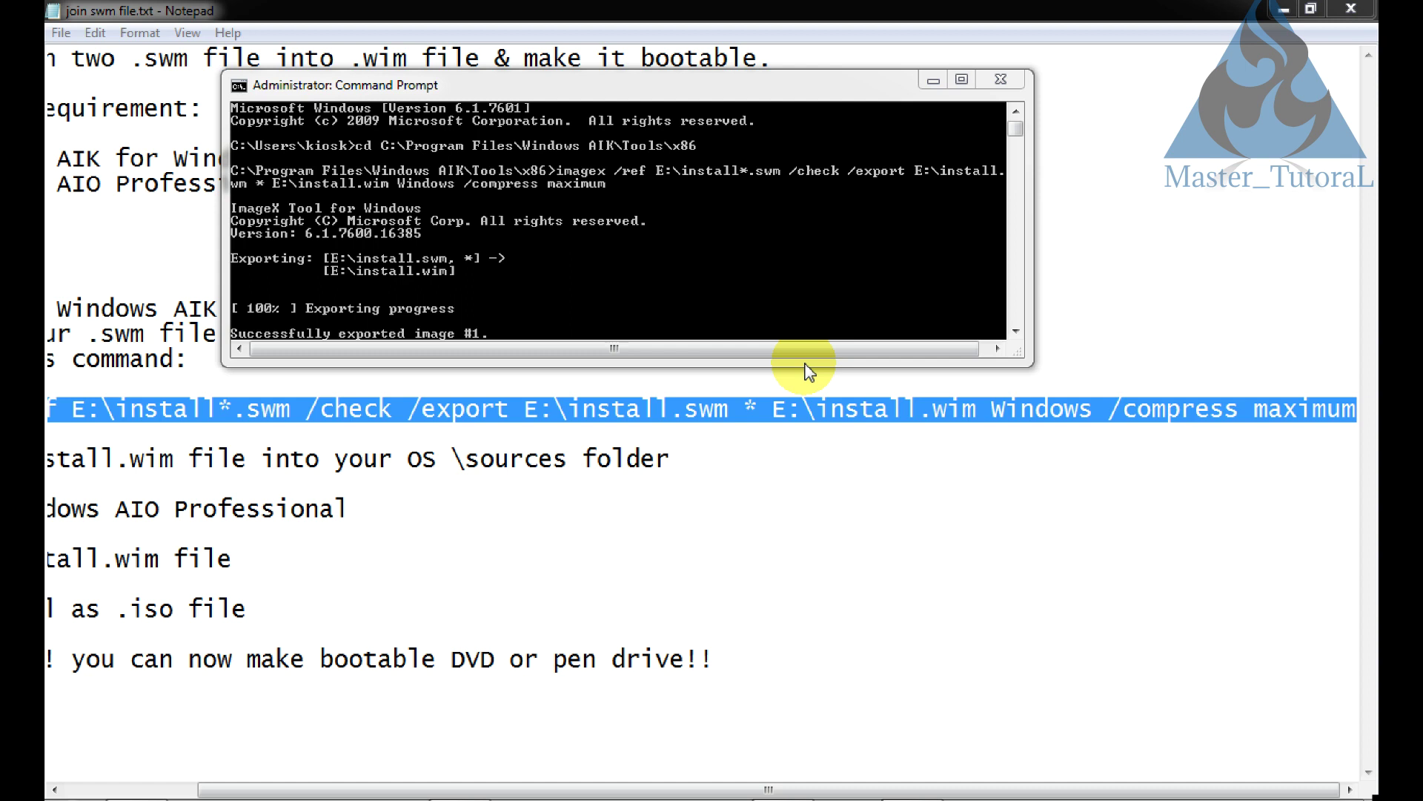
mouse_move(281, 797)
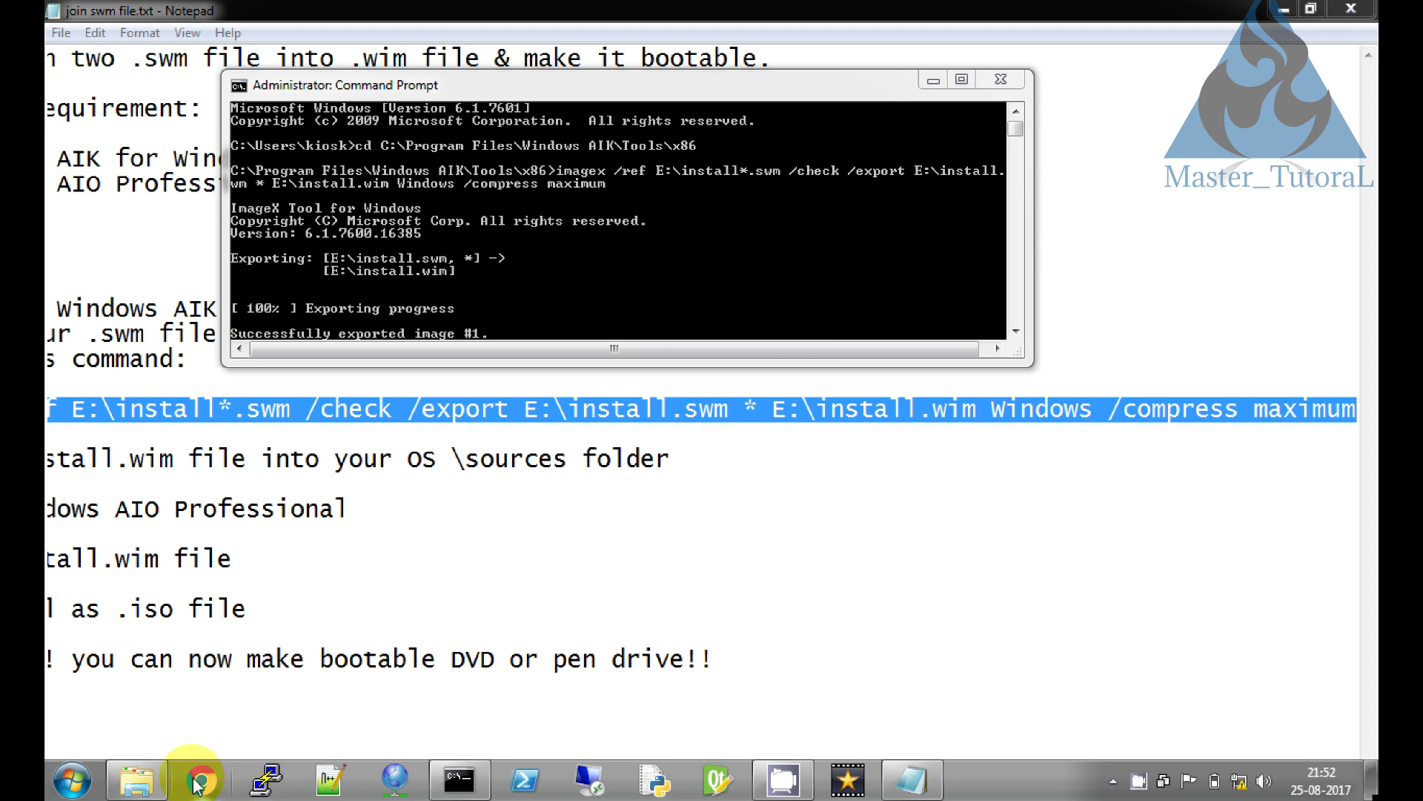
Switch to File Explorer, move install.wim from the root of drive E: into E:\Software\2016\sources and refresh that folder
click(145, 791)
click(315, 512)
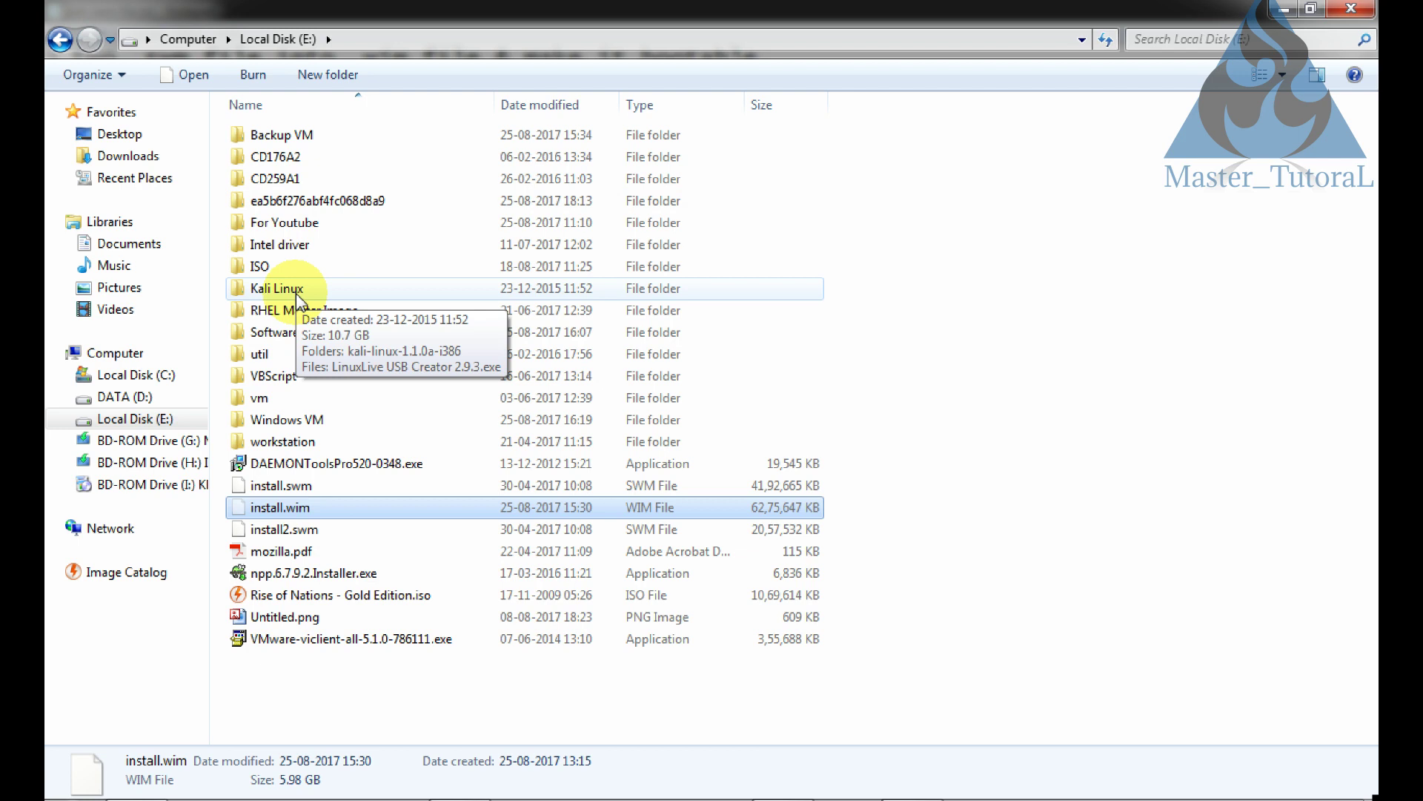
double_click(291, 332)
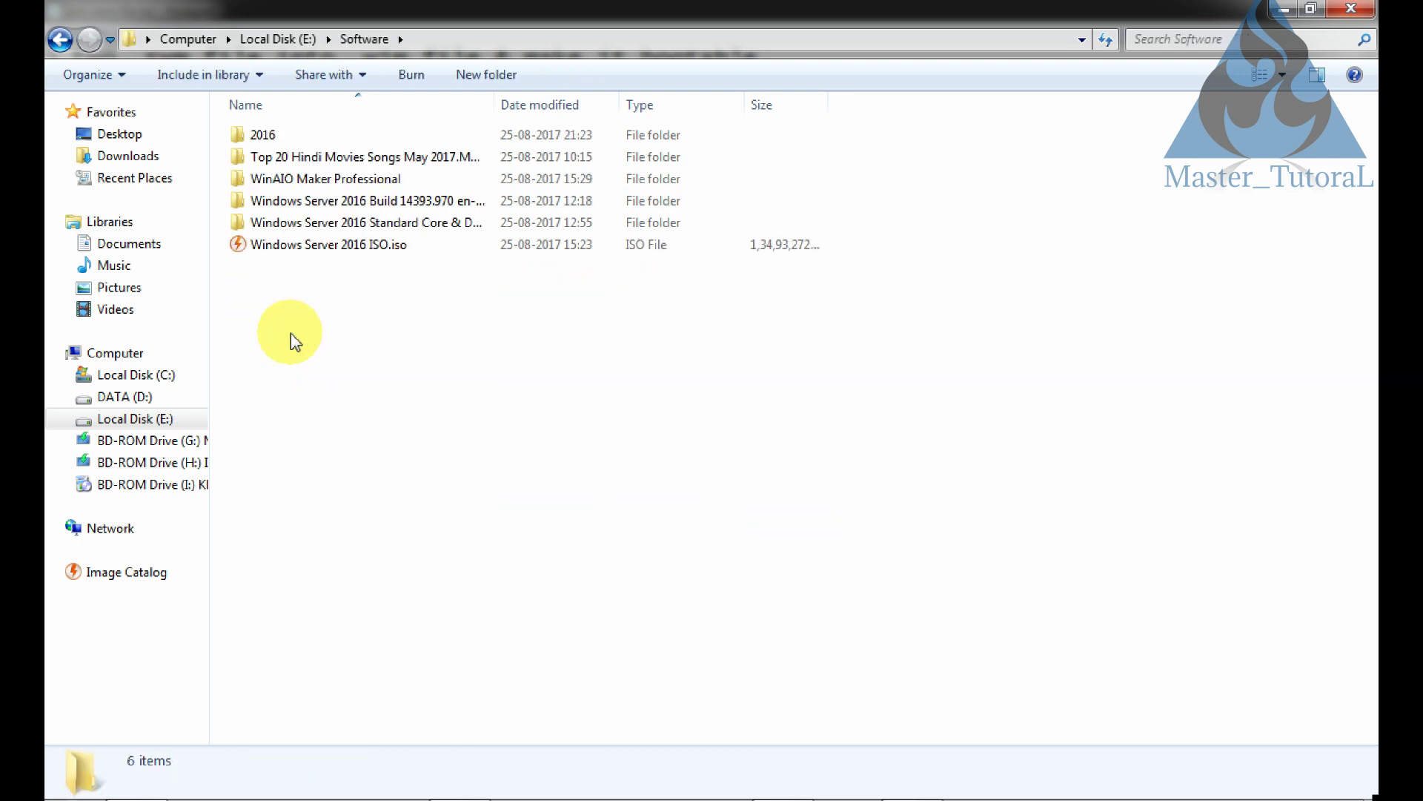
double_click(264, 137)
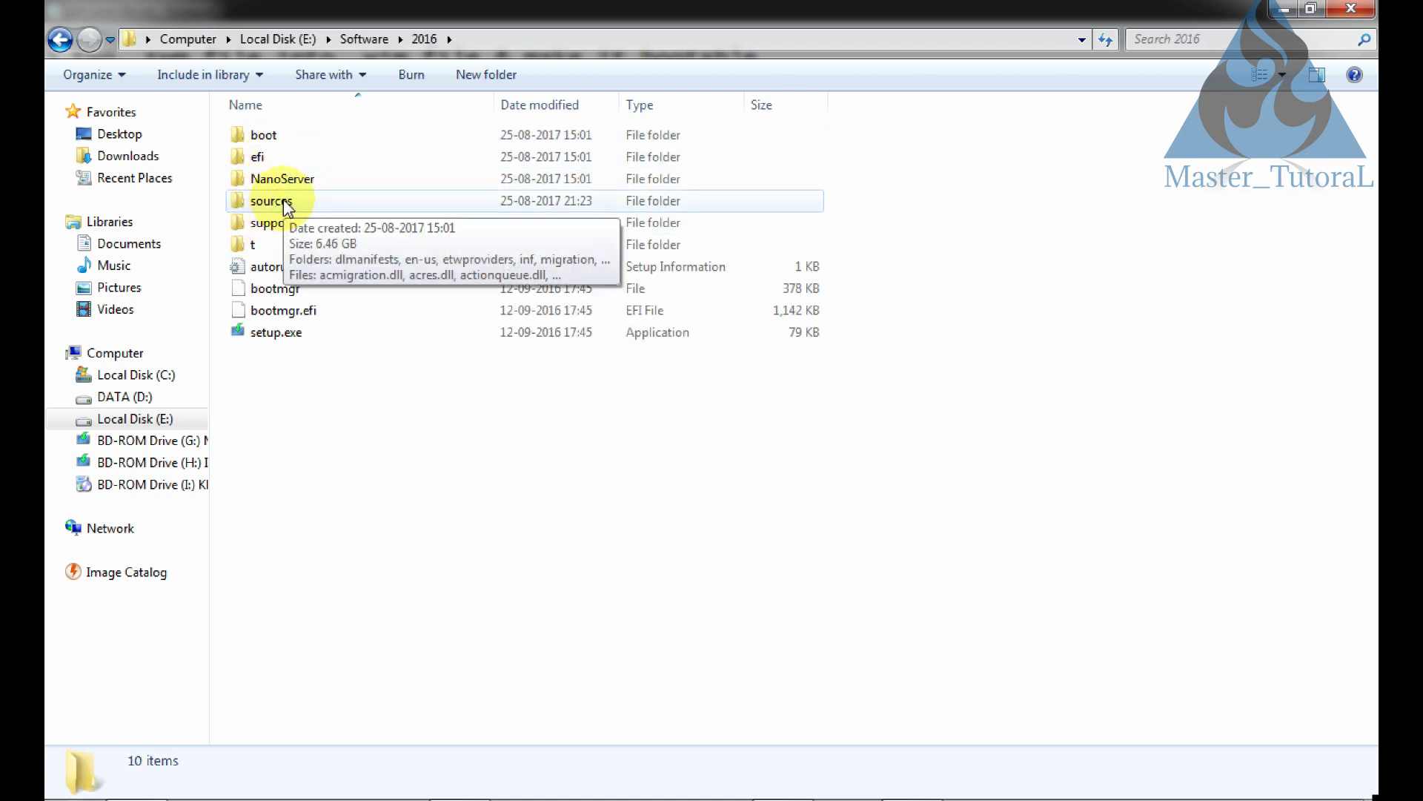
double_click(284, 201)
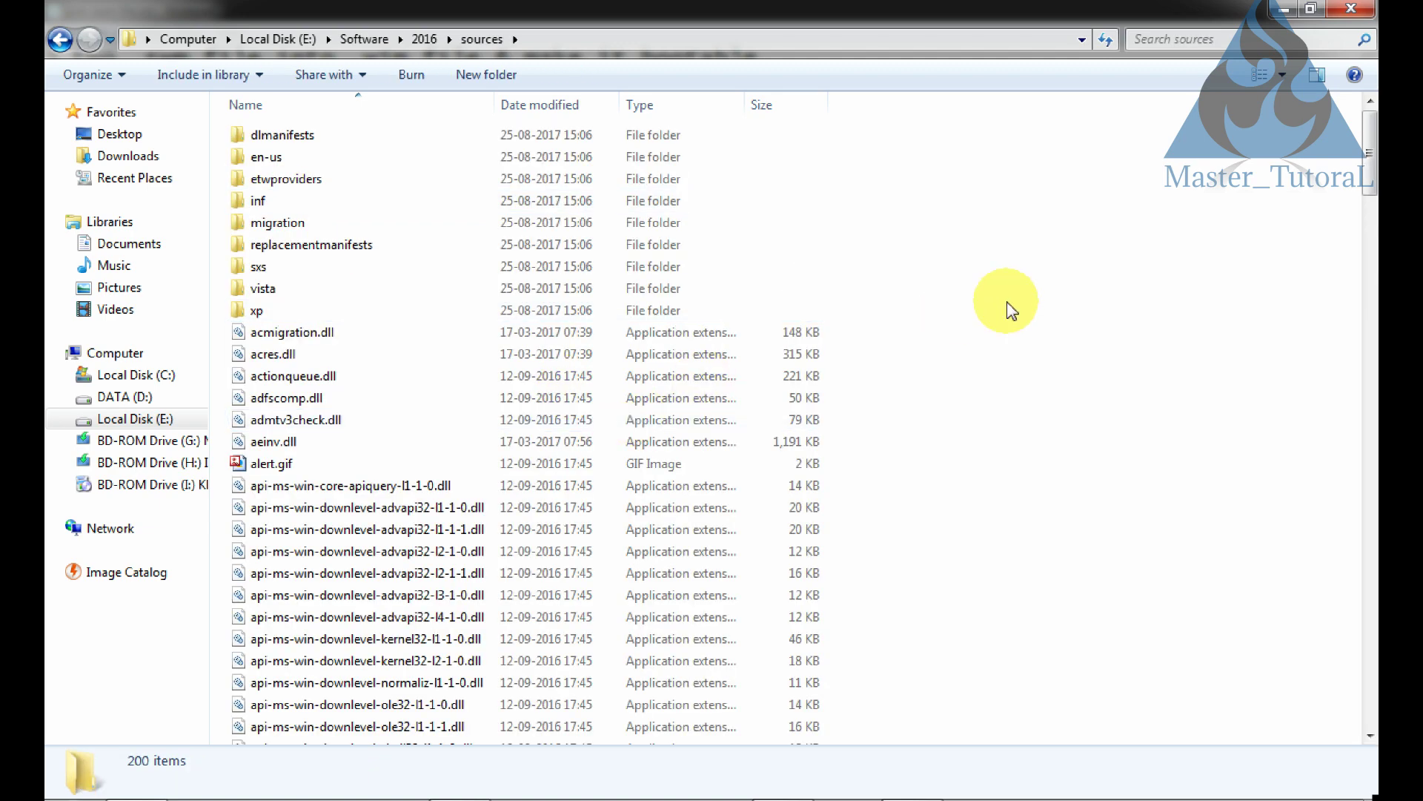
key(End)
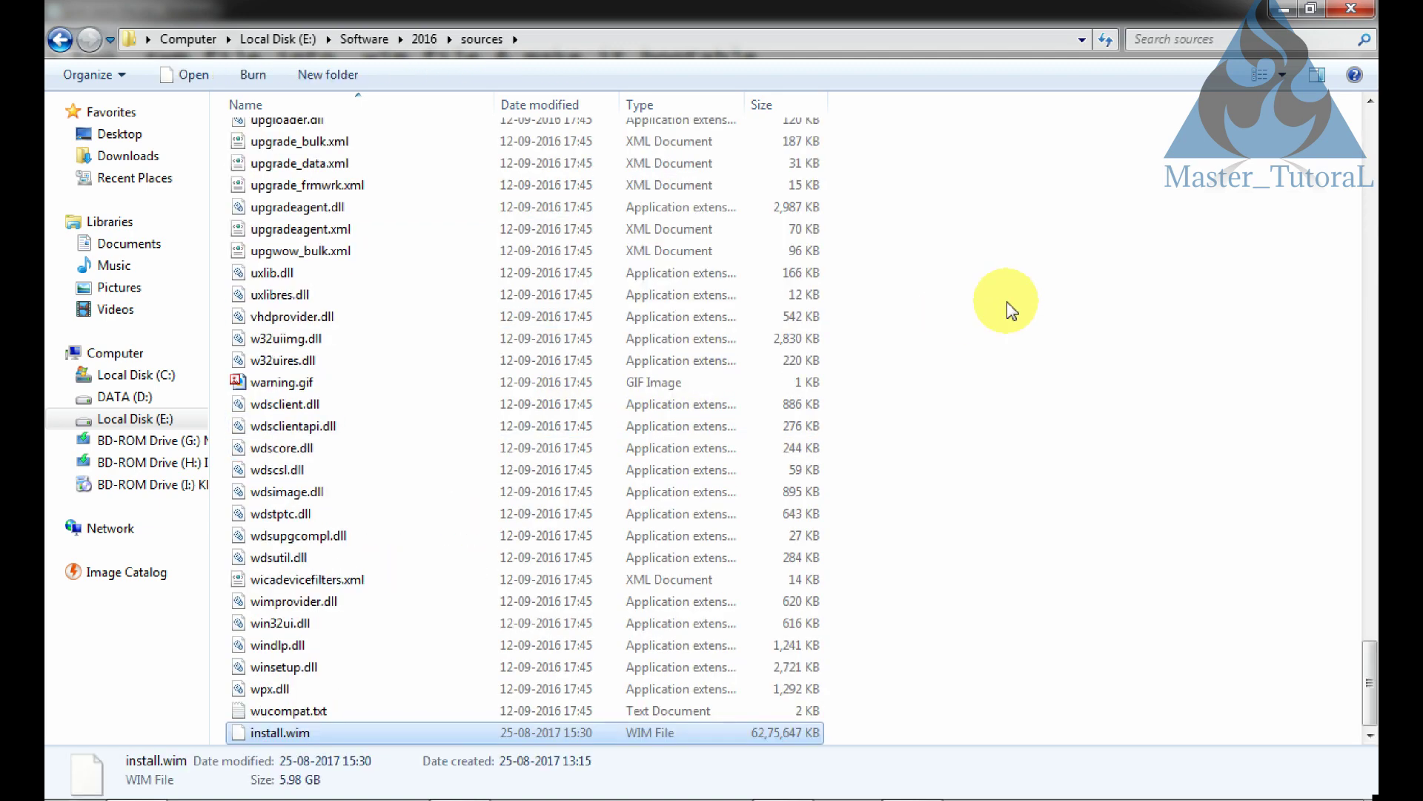
click(1109, 49)
click(1108, 48)
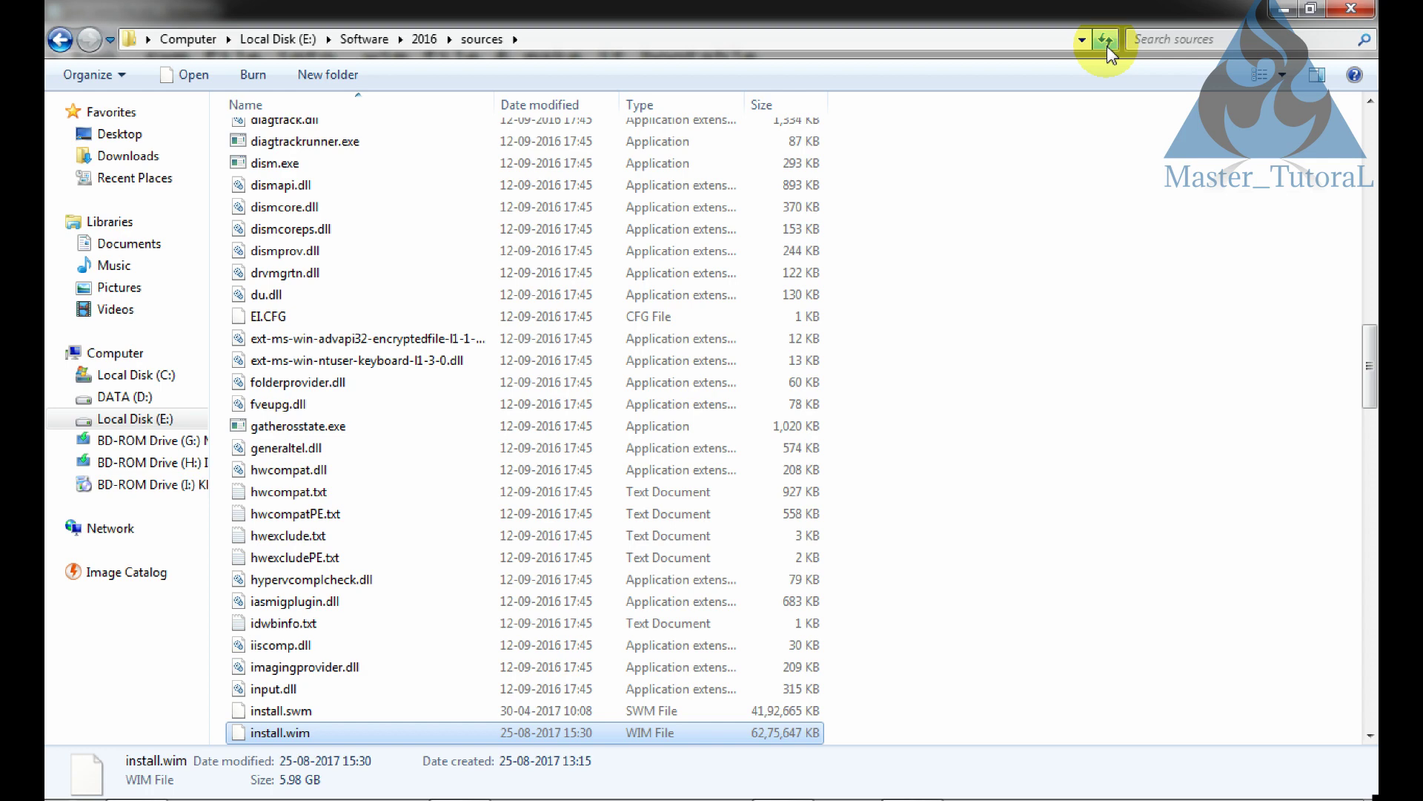
Locate install.swm, install.wim and install2.swm among the files in the sources folder and select install.wim
click(392, 361)
key(i)
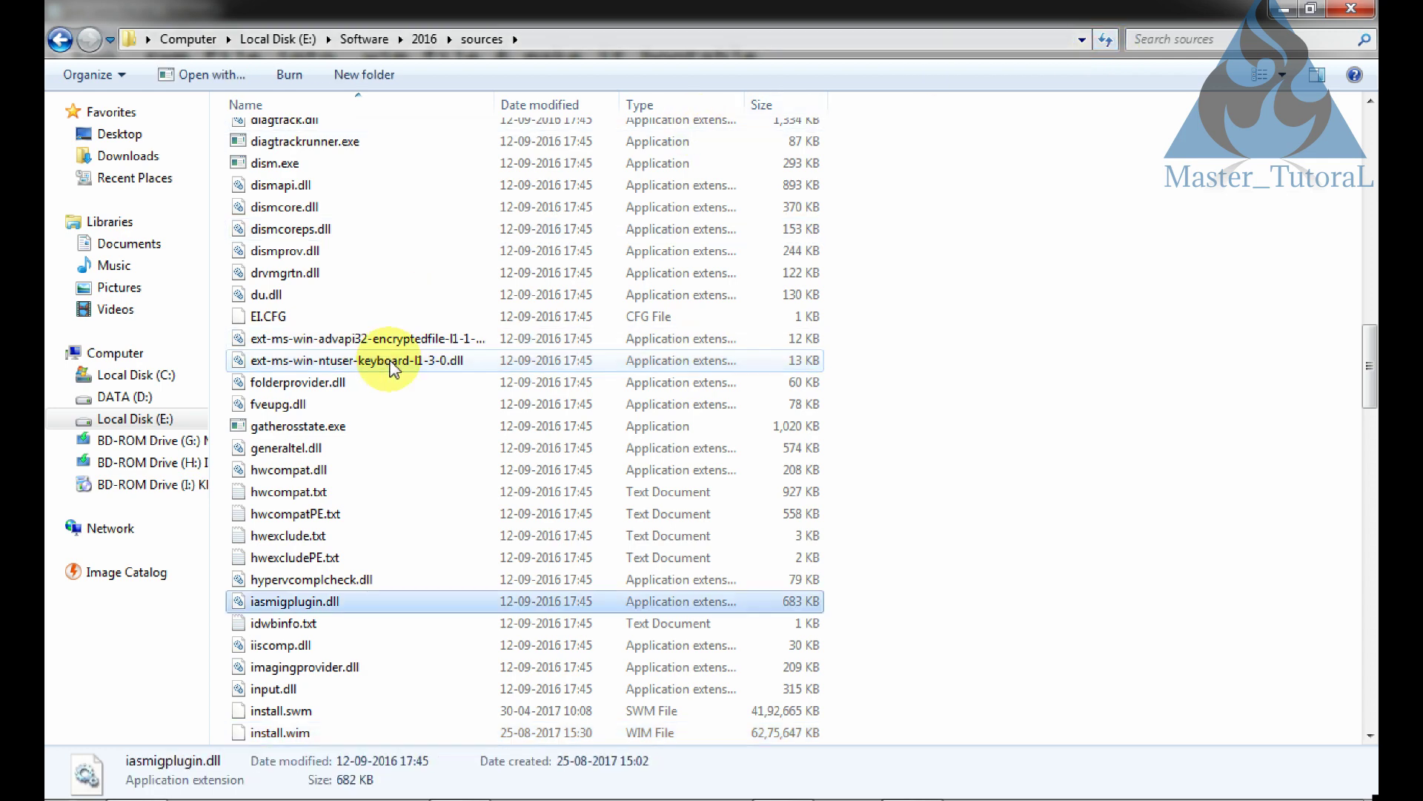
key(i)
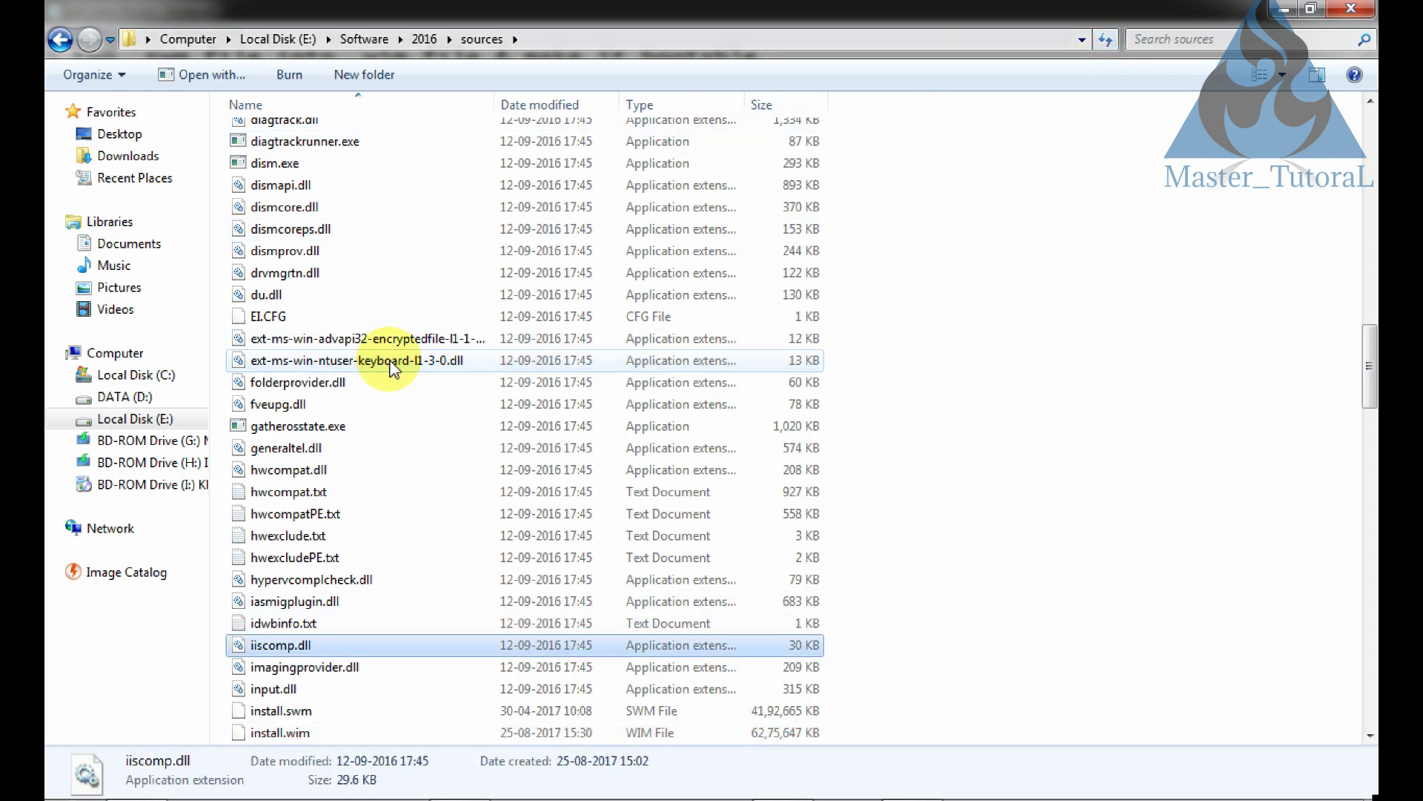
key(Down)
key(Down)
key(Down)
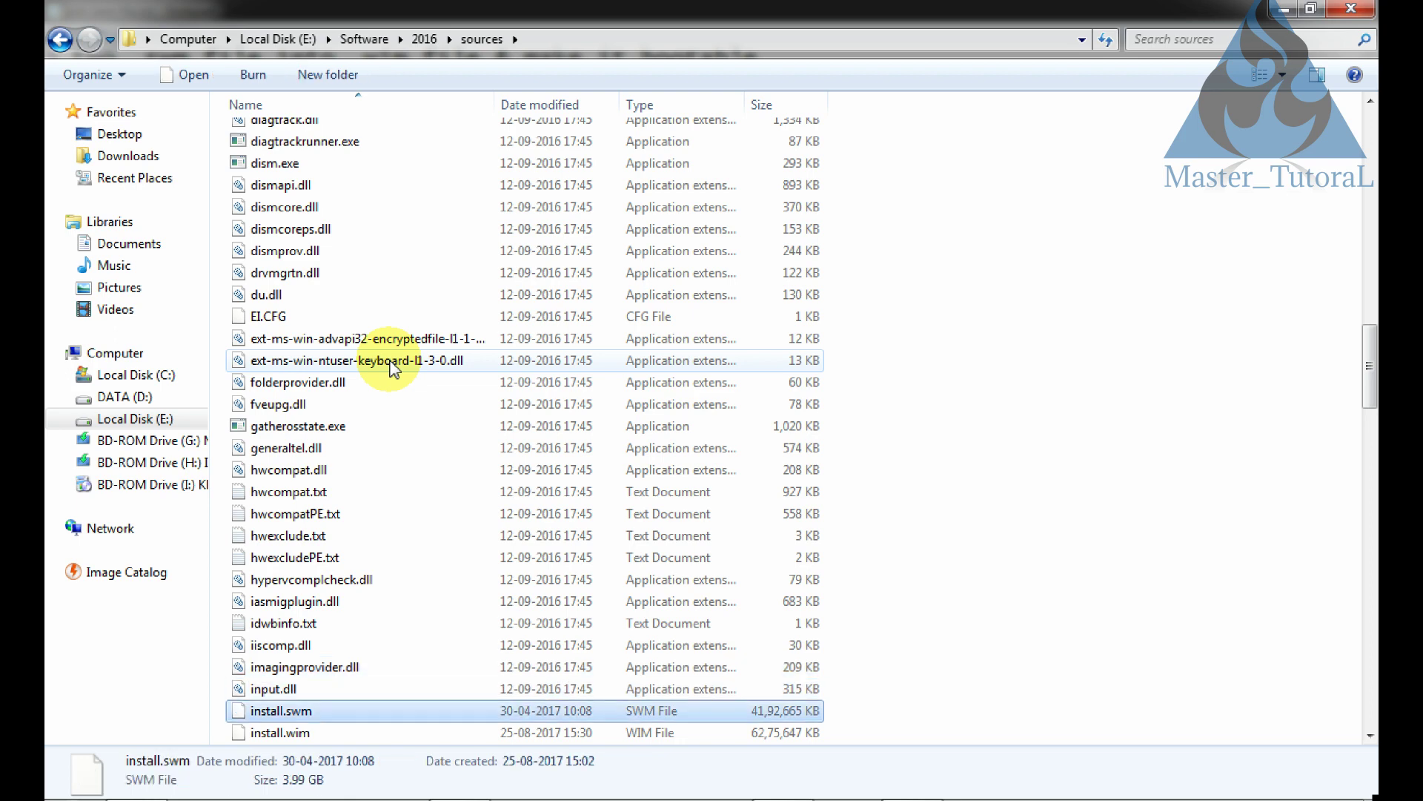
drag(1368, 380, 1371, 439)
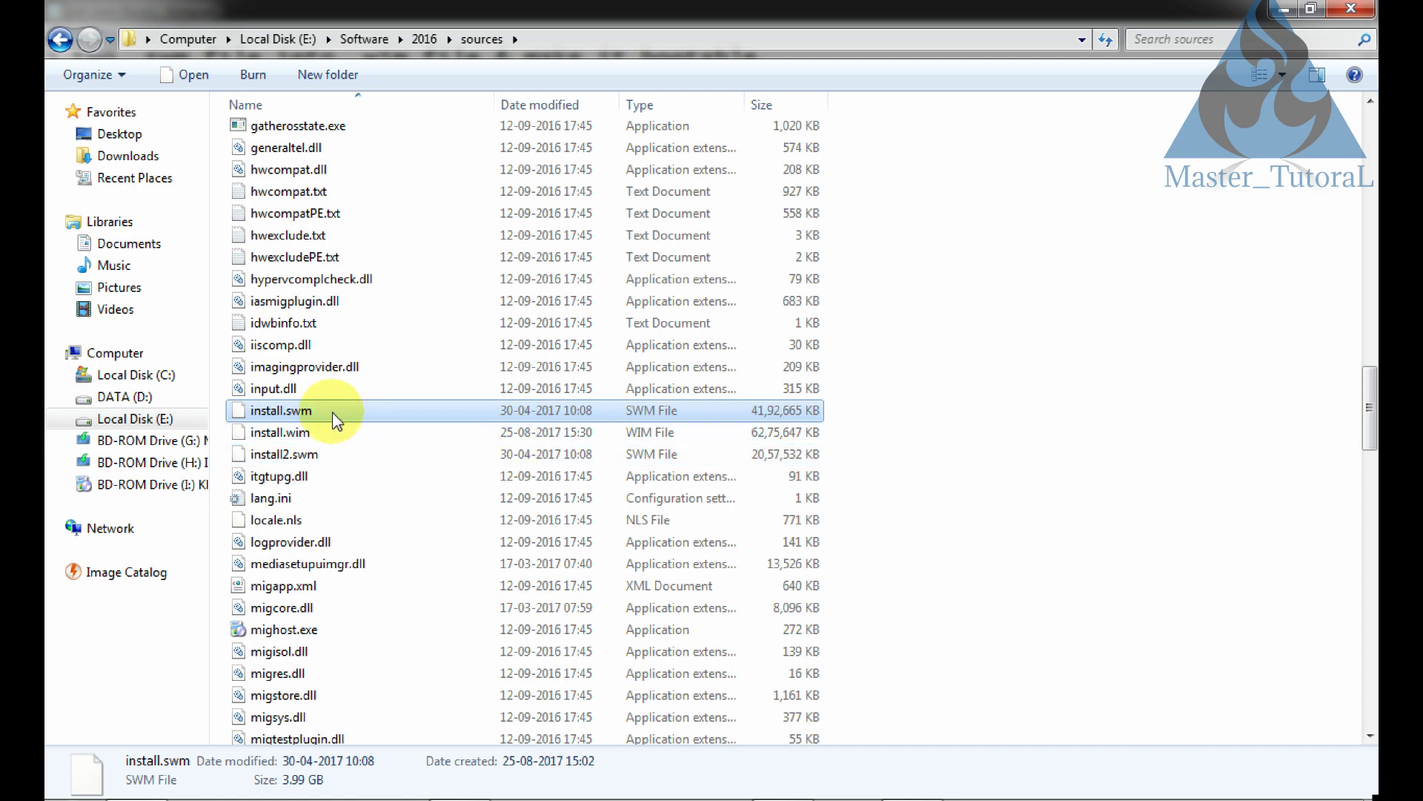
click(317, 430)
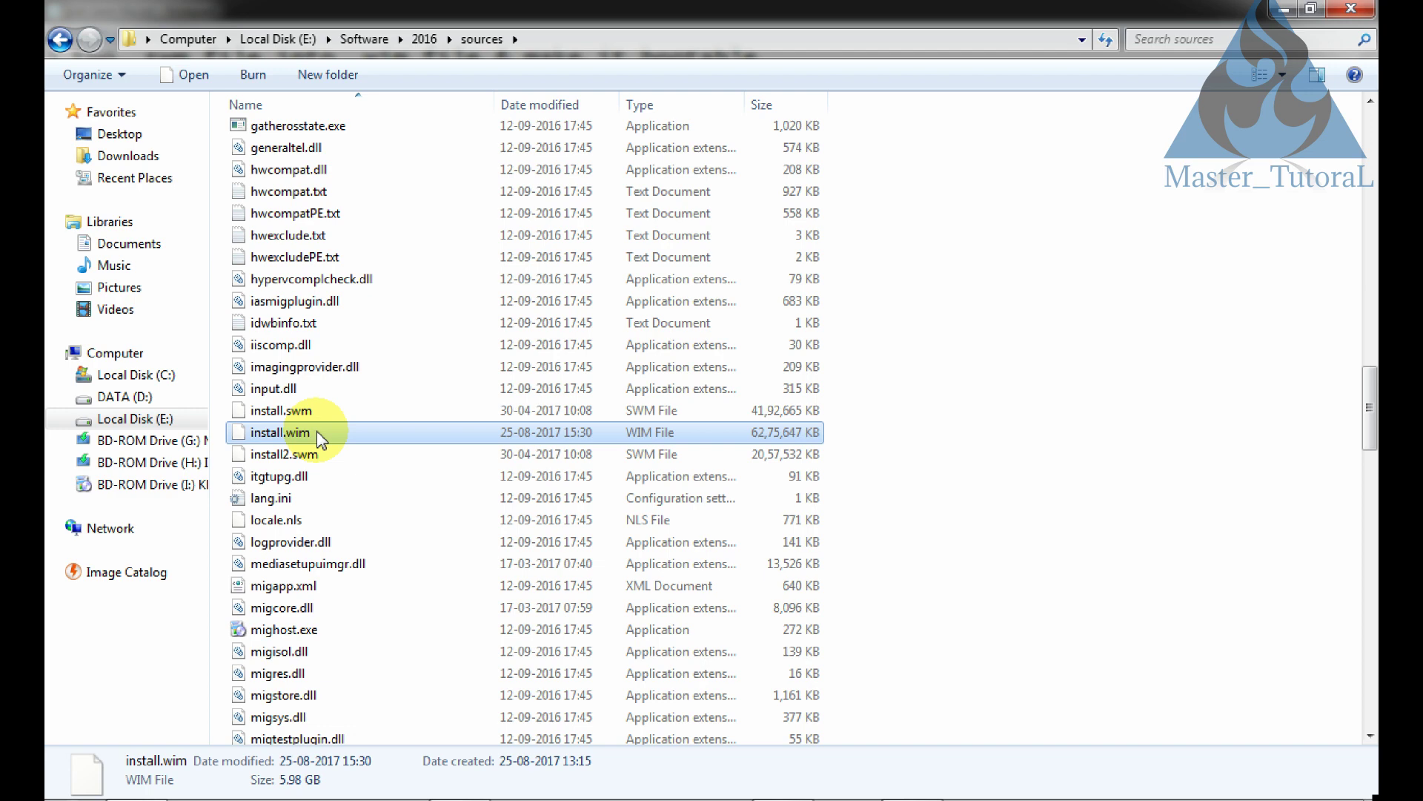
Switch to join swm file.txt in Notepad and review the Windows AIO Professional requirement and the remaining procedure steps
mouse_move(455, 775)
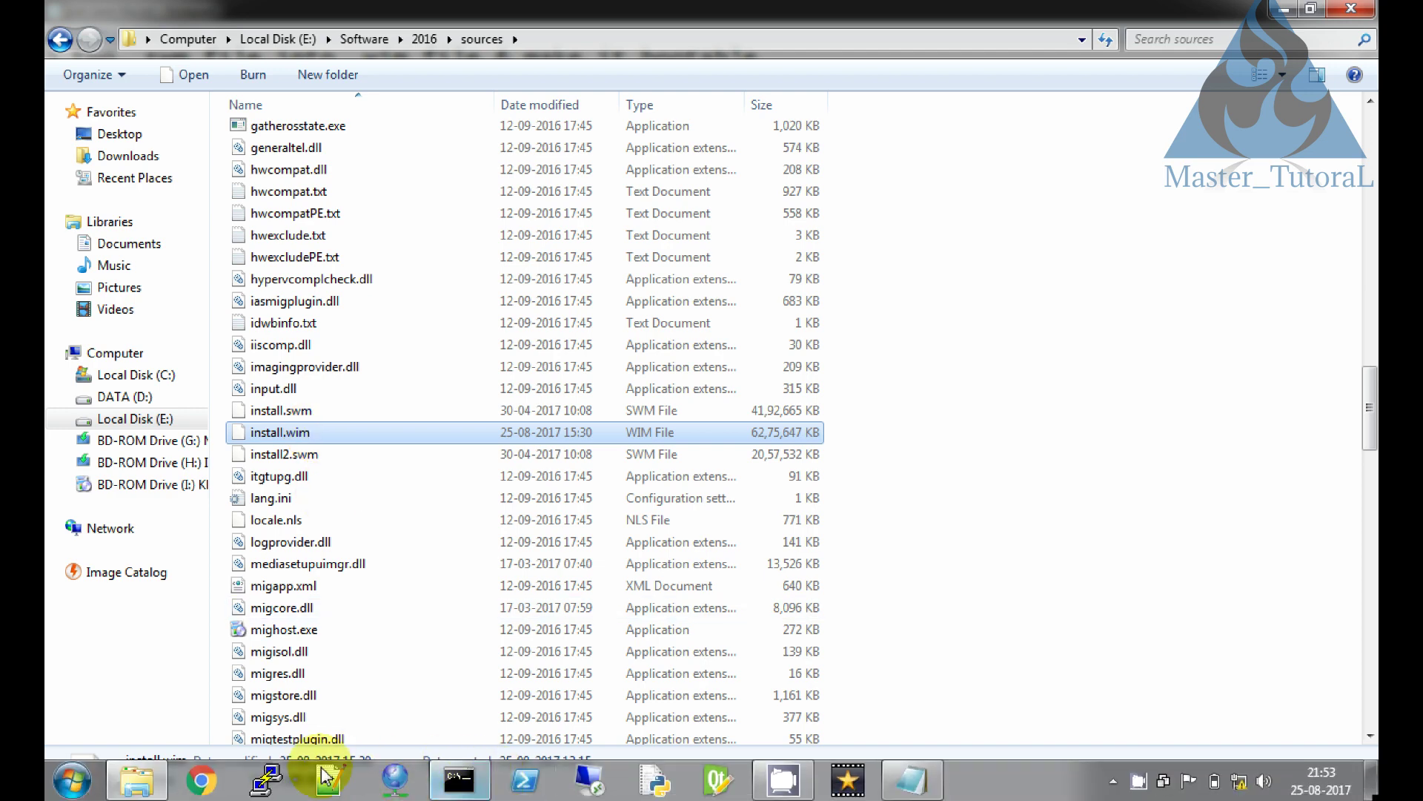
click(912, 780)
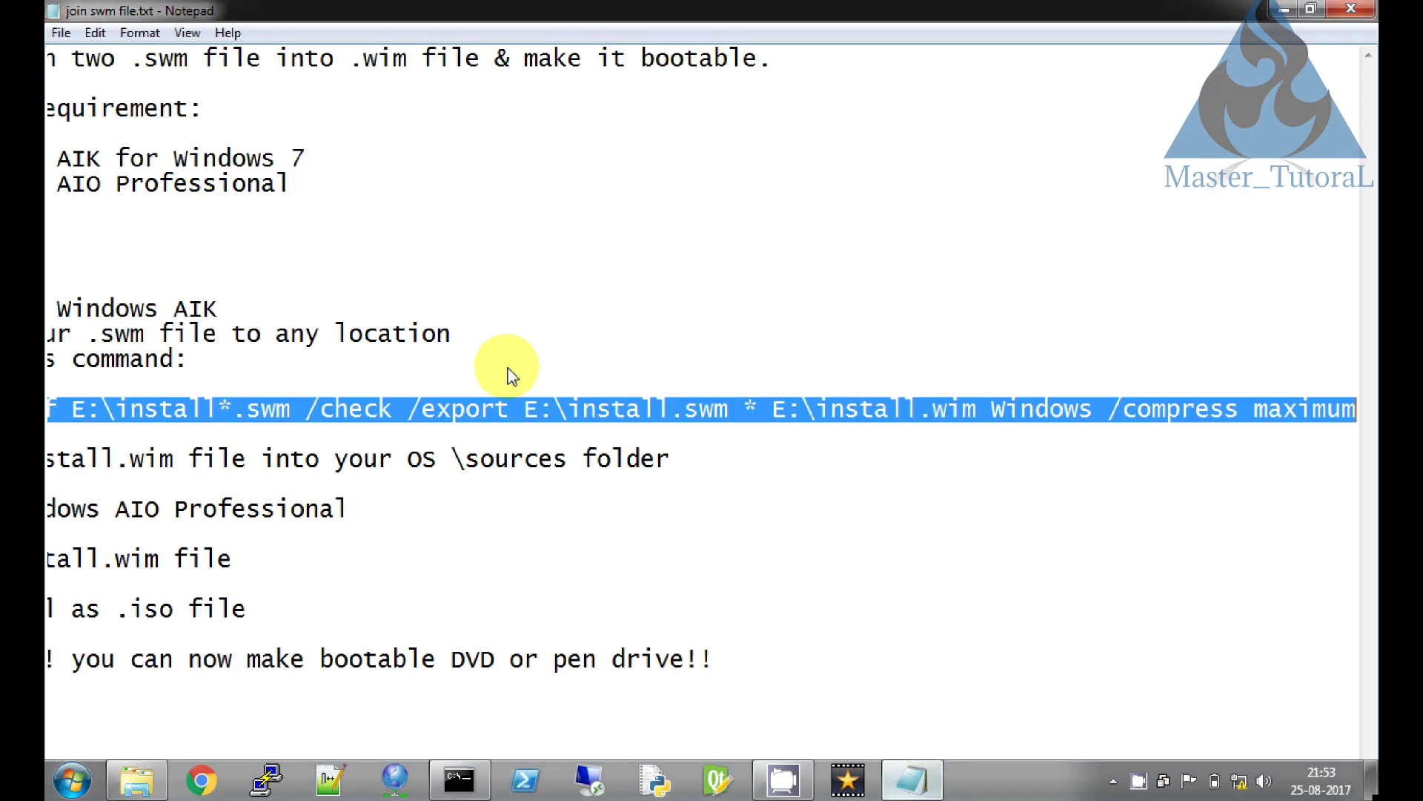
click(57, 187)
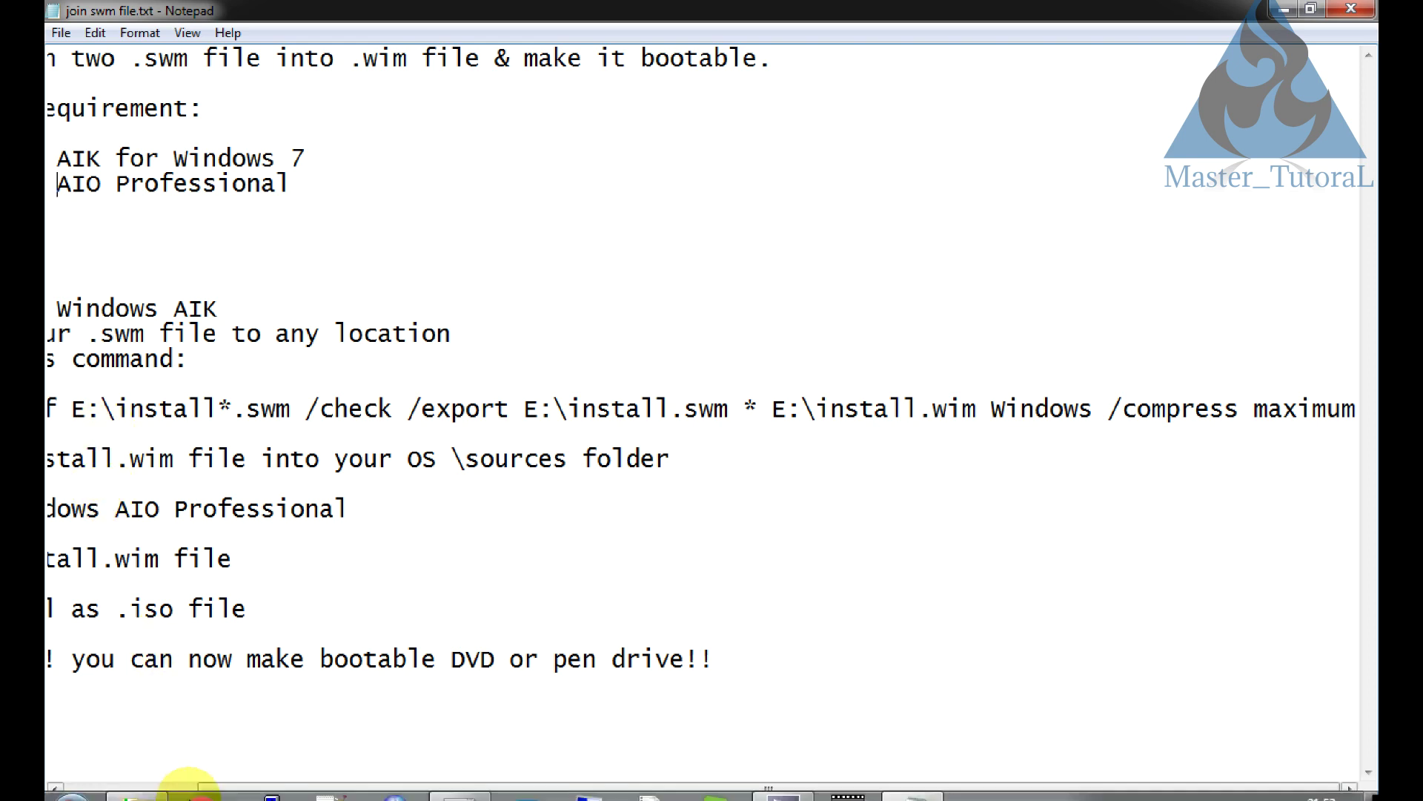
drag(238, 788, 79, 789)
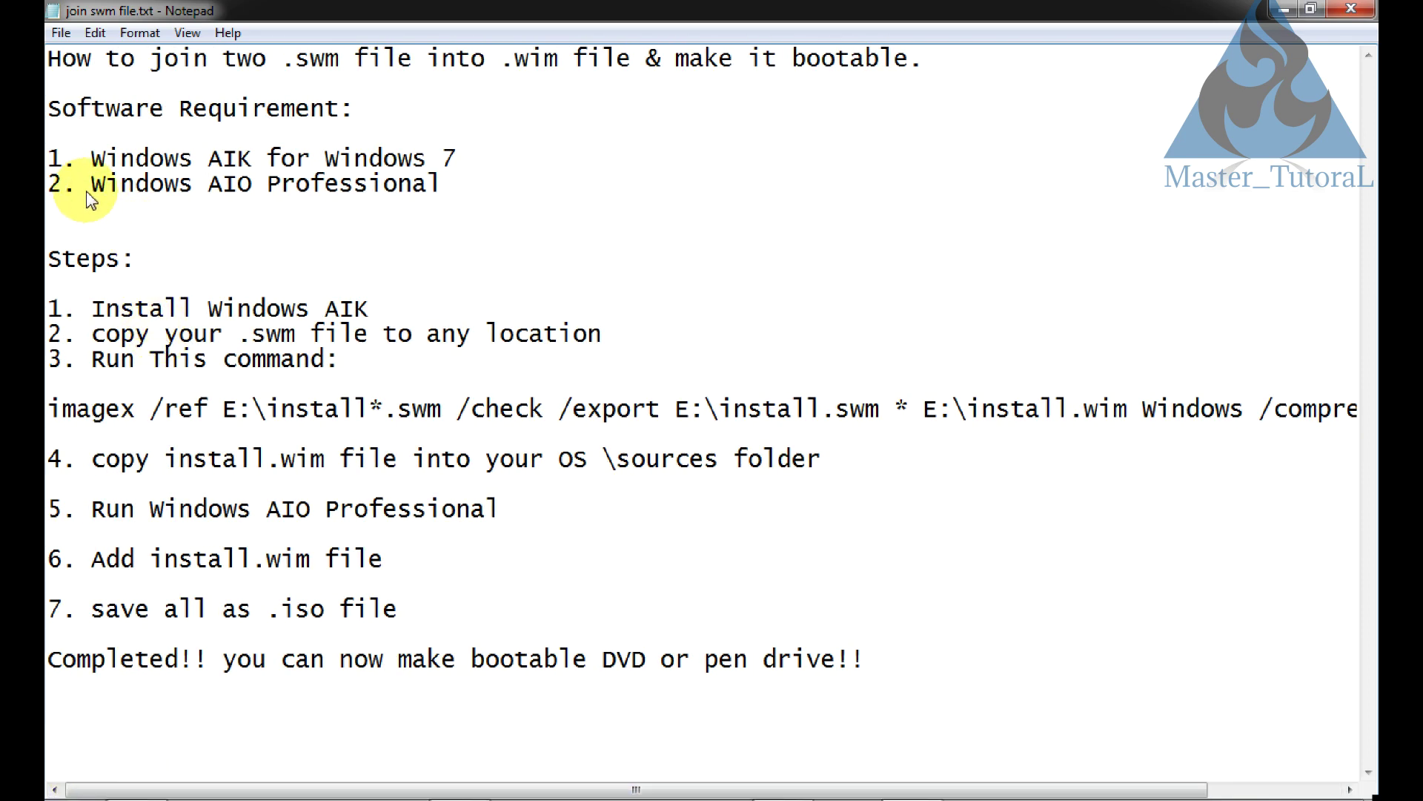
drag(89, 187, 430, 201)
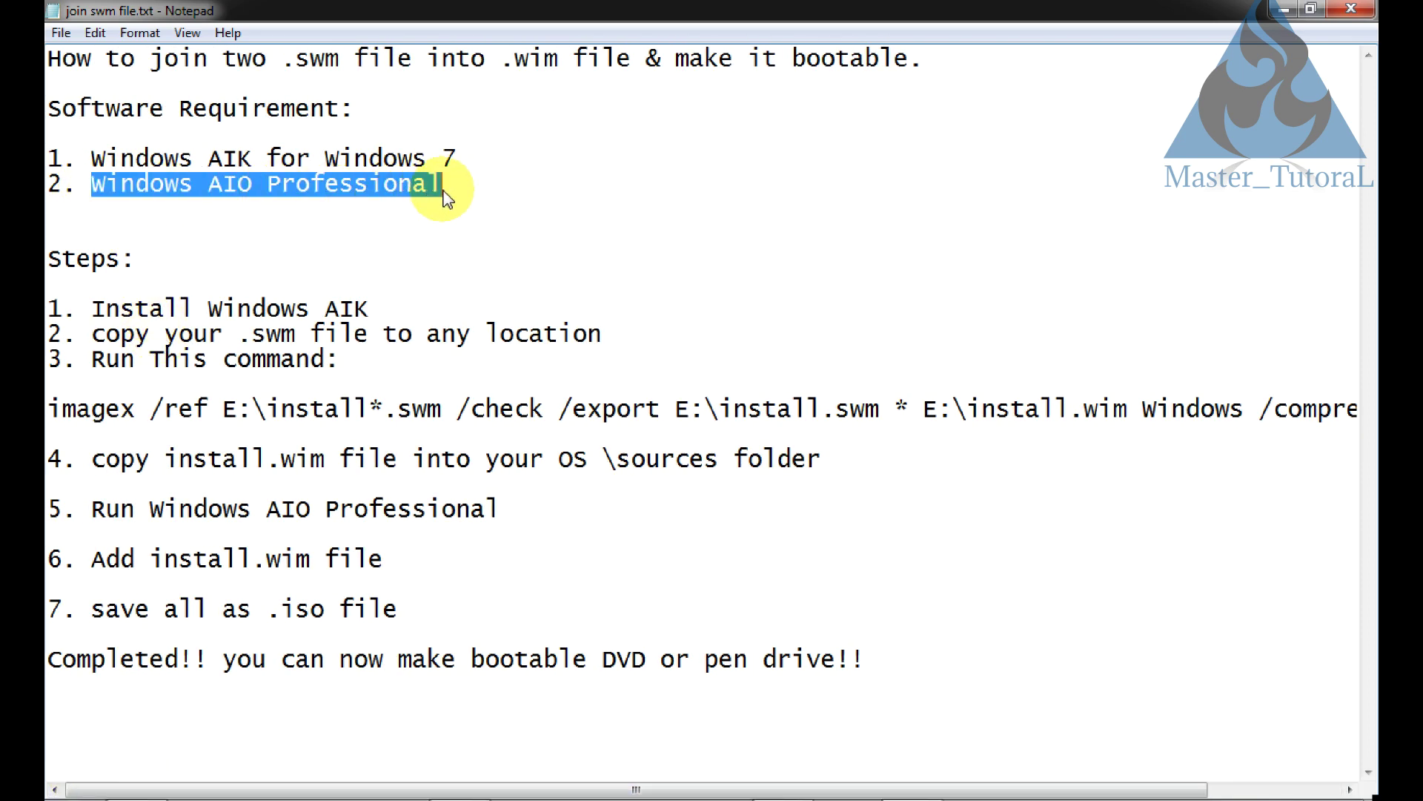
click(447, 189)
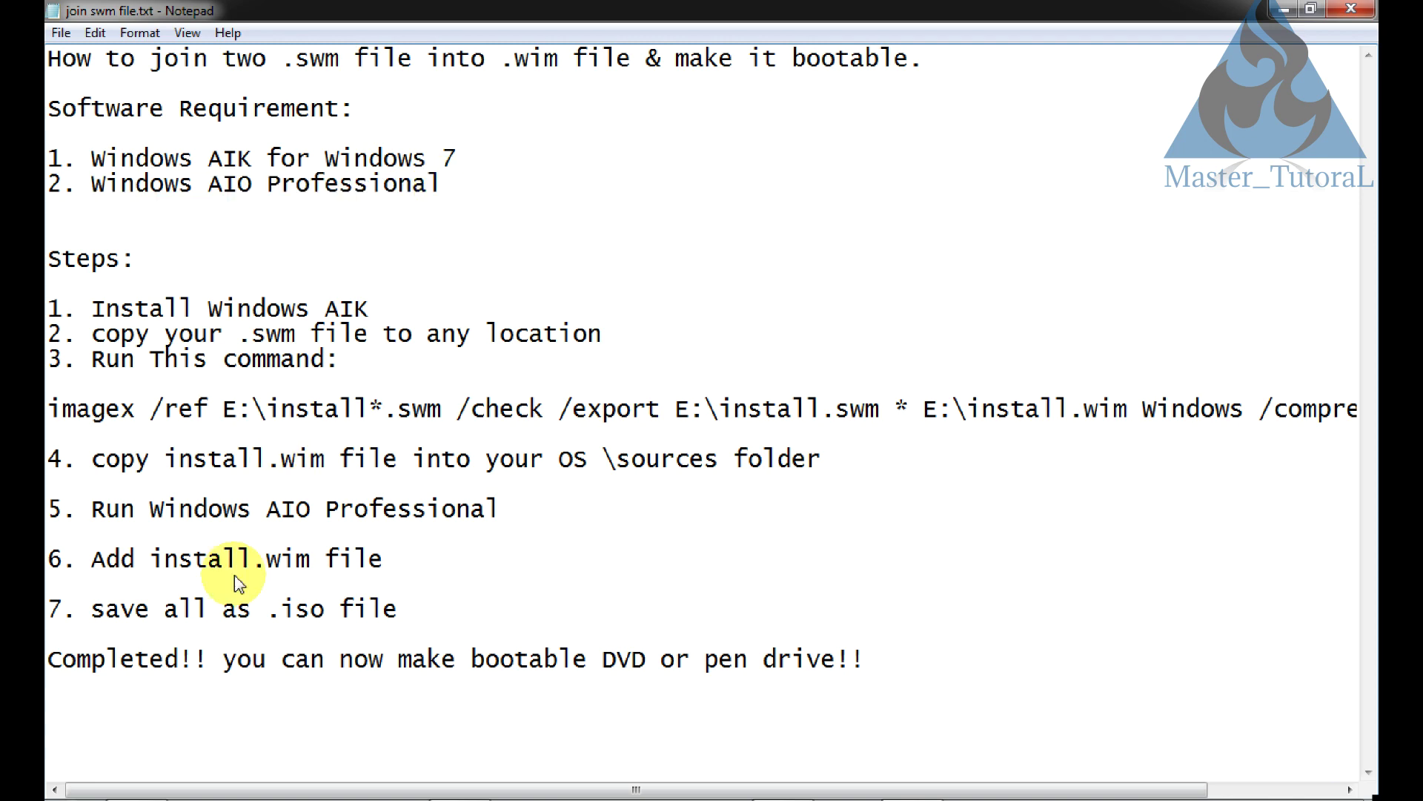
Minimise the notes and open the Software folder on drive E: in File Explorer
click(1285, 9)
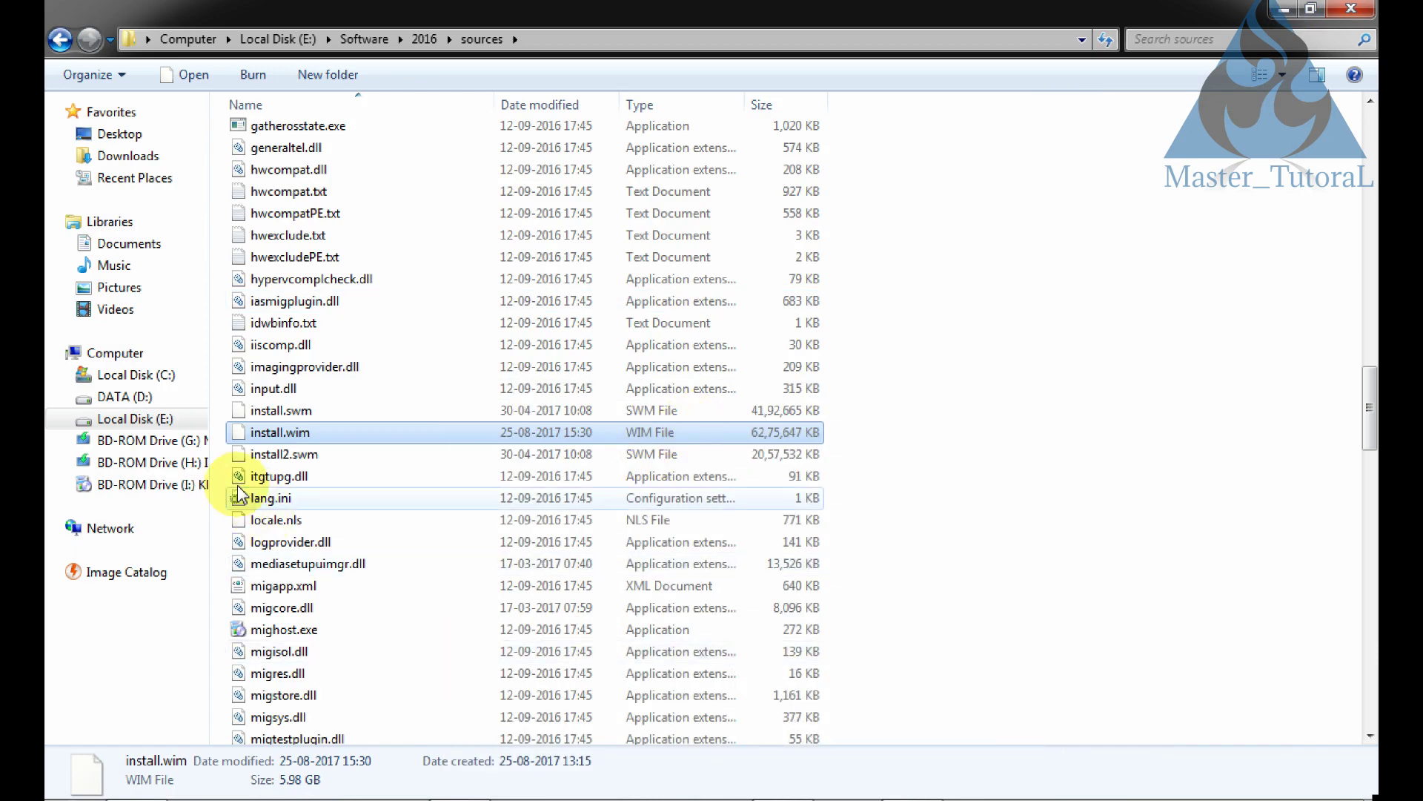
click(174, 419)
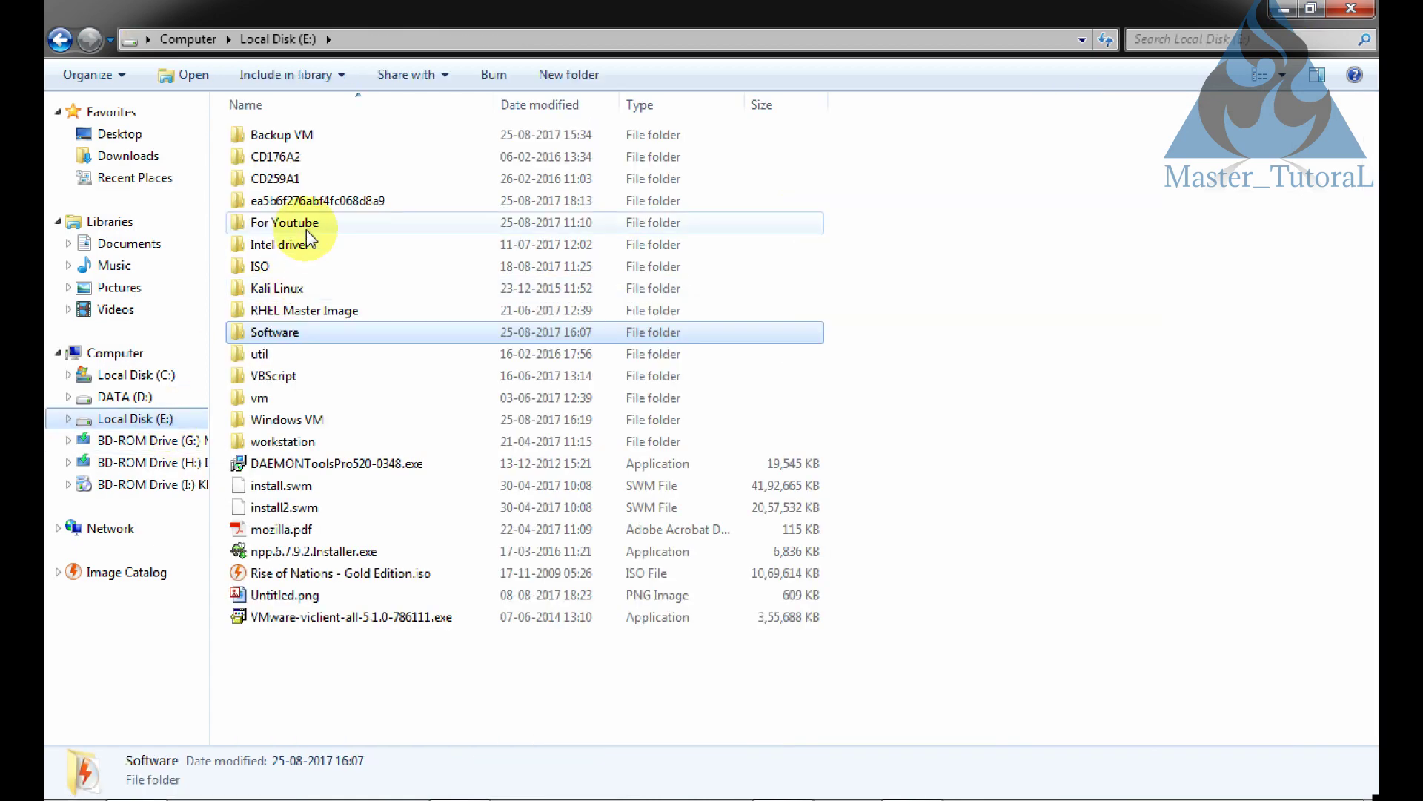
double_click(278, 331)
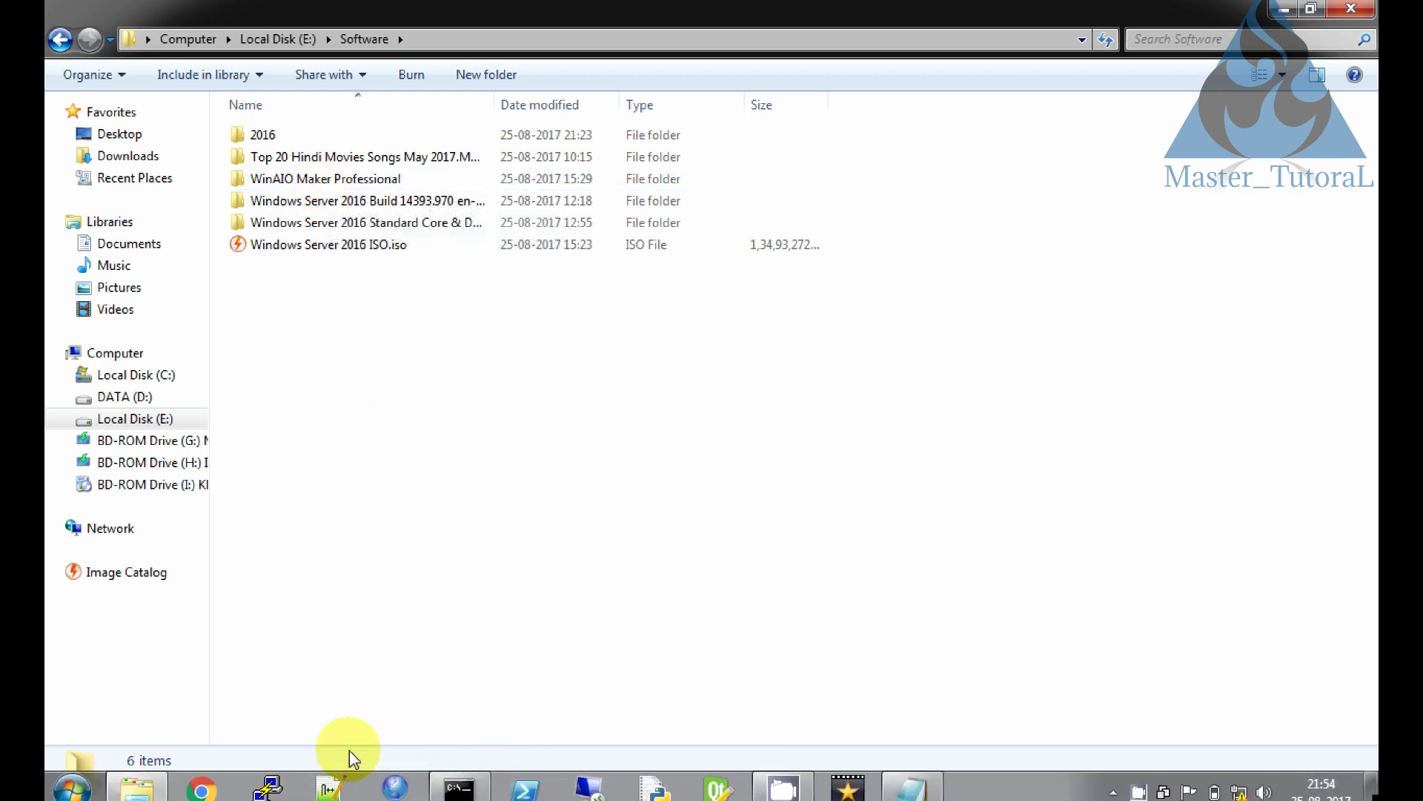
Switch to the notes in Notepad and insert "maker" between AIO and Professional in the second software requirement
click(920, 778)
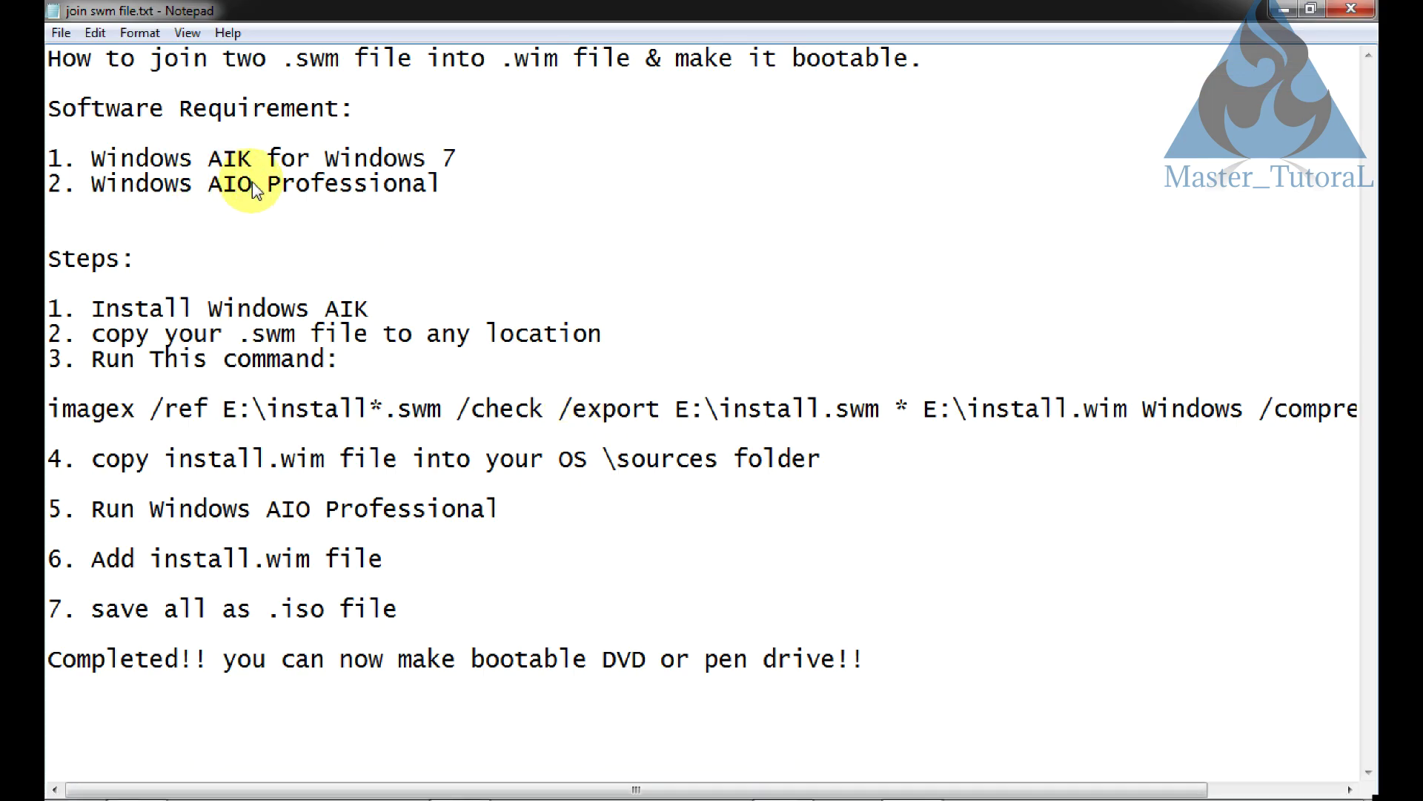
text(make)
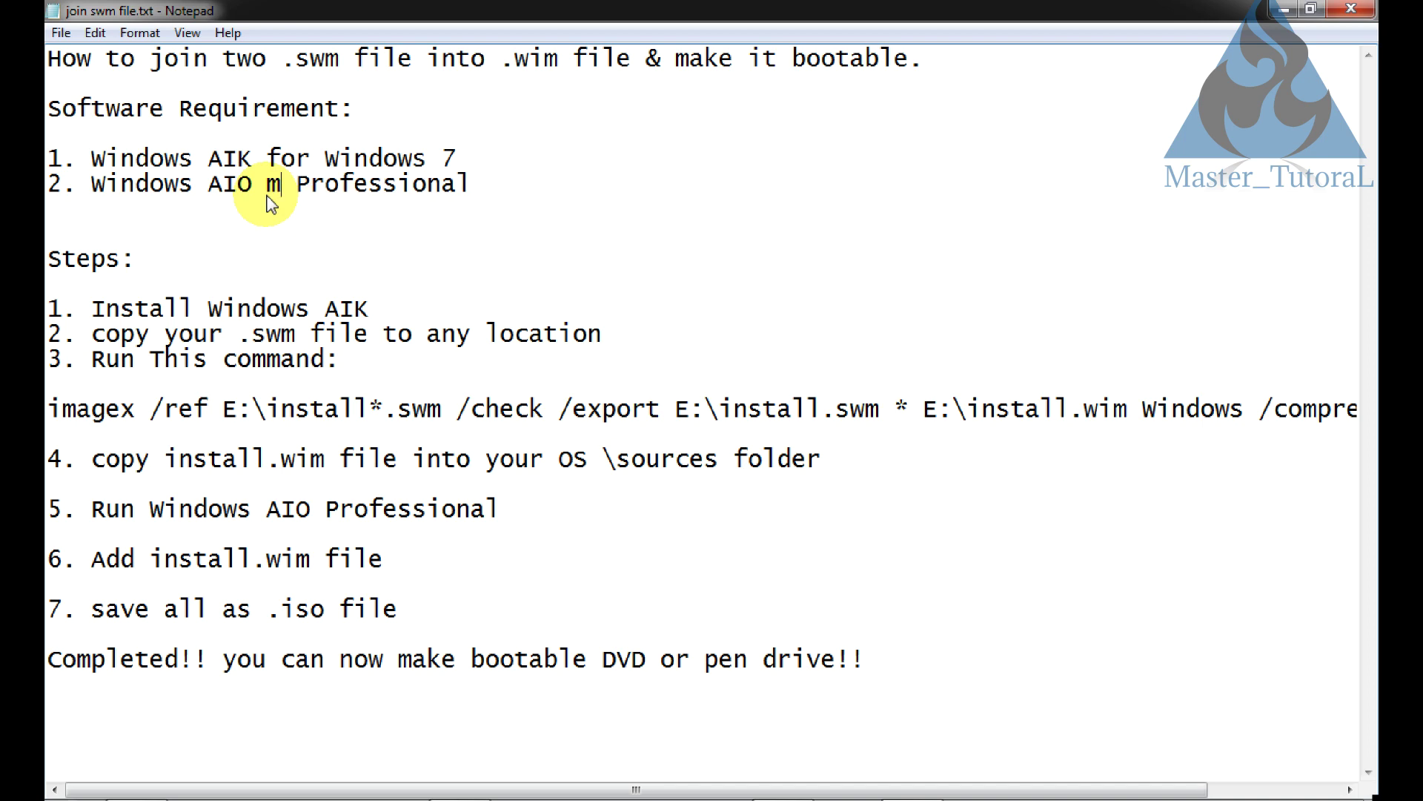
text(r)
click(349, 280)
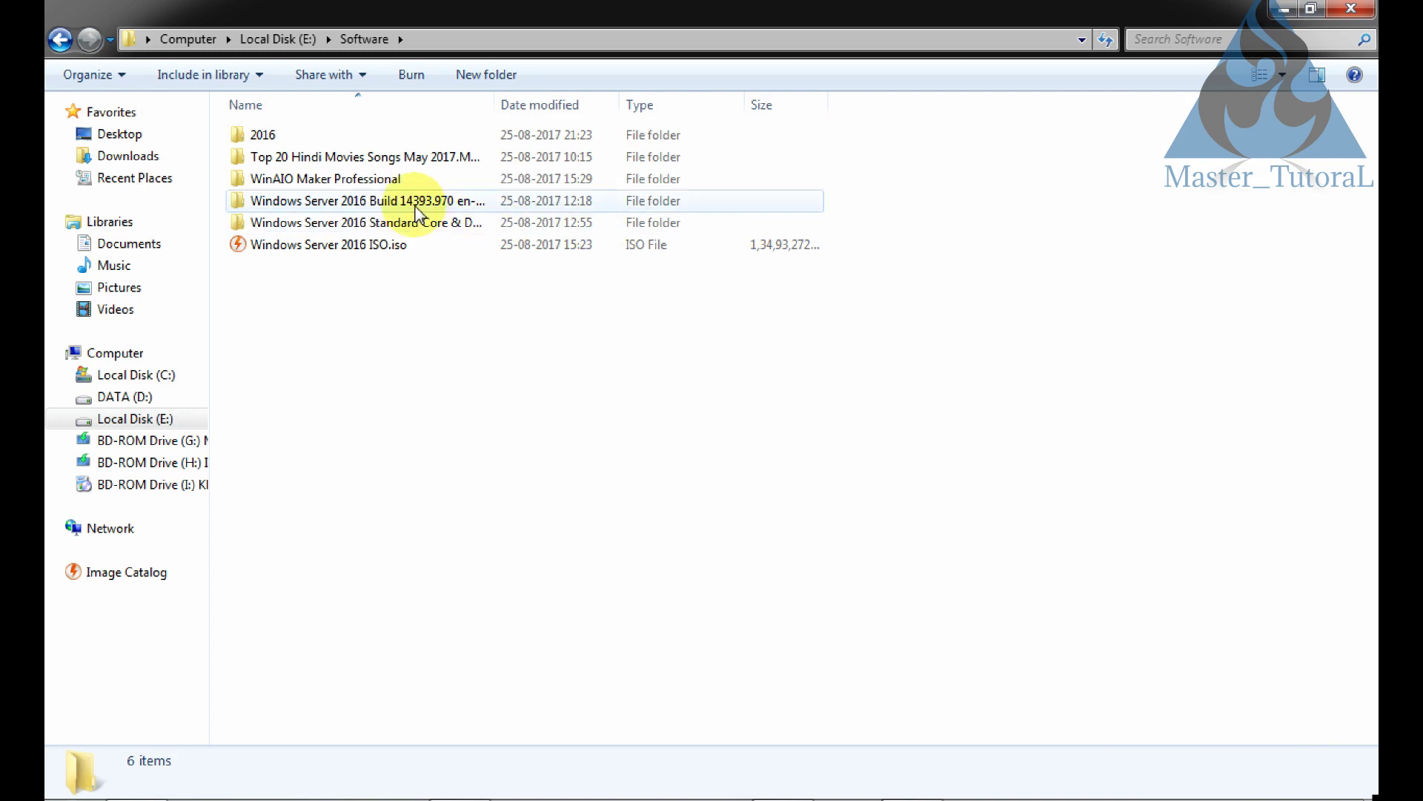
In File Explorer, open the WinAIO Maker Professional folder, launch WinAIO Maker Professional v1.3.exe and move its window slightly higher
double_click(400, 180)
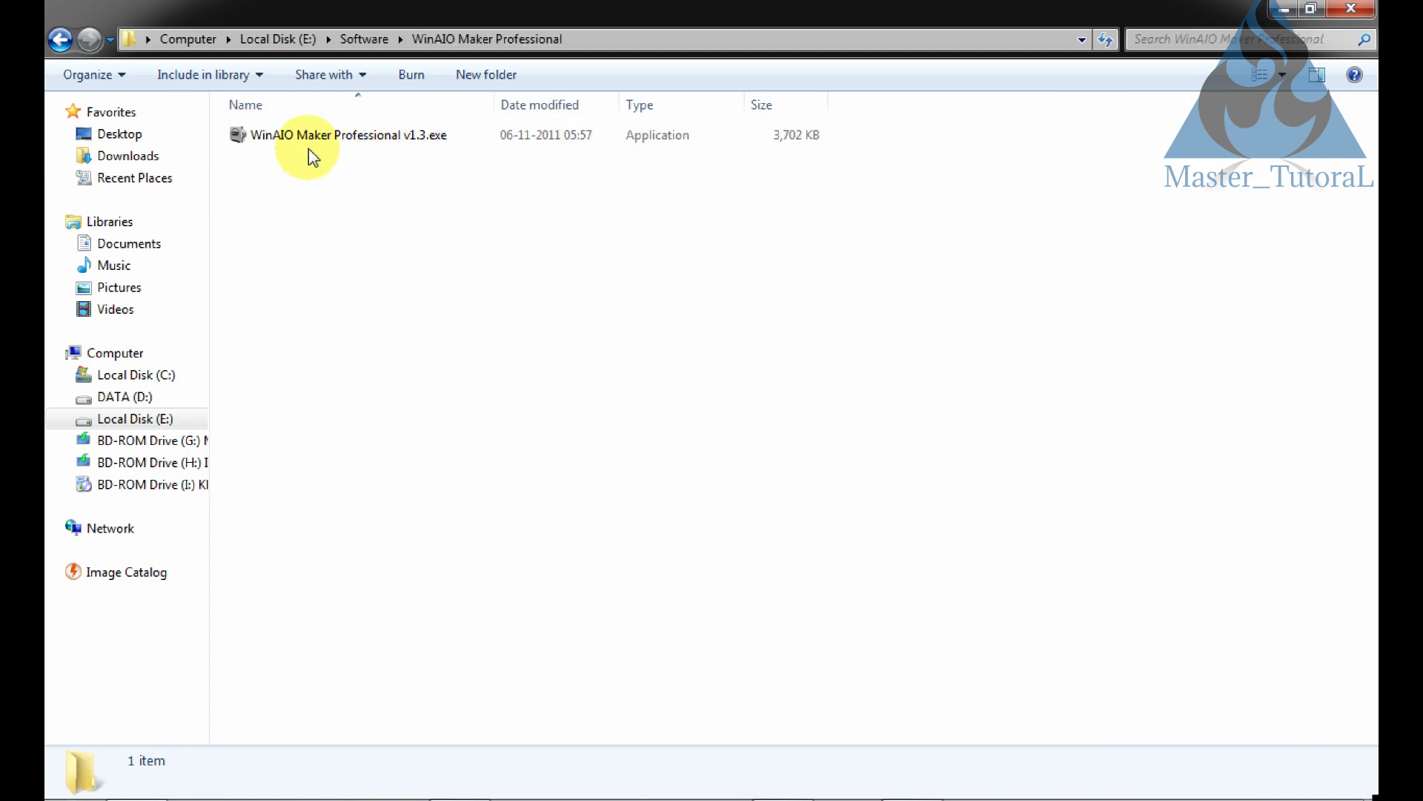
click(356, 136)
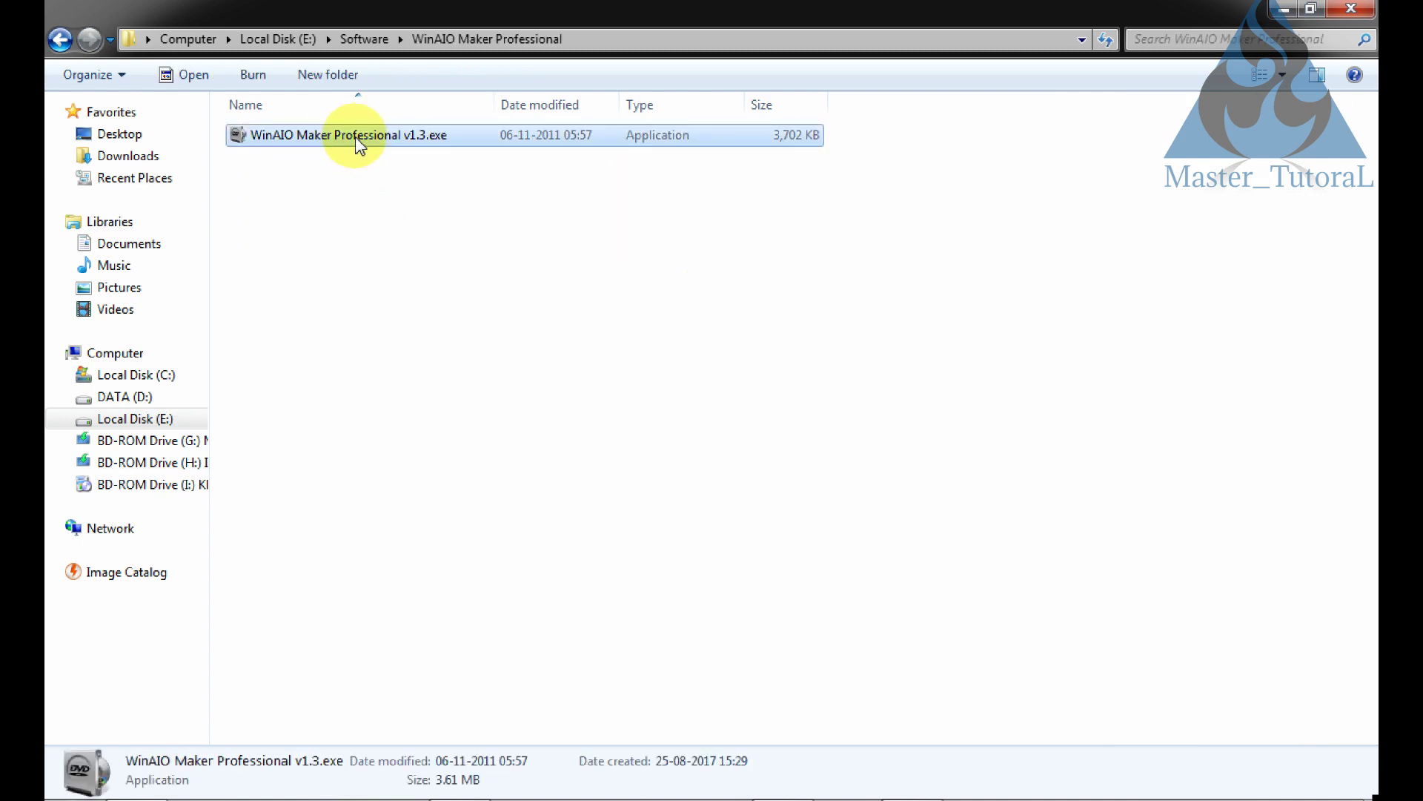
right_click(358, 144)
click(386, 177)
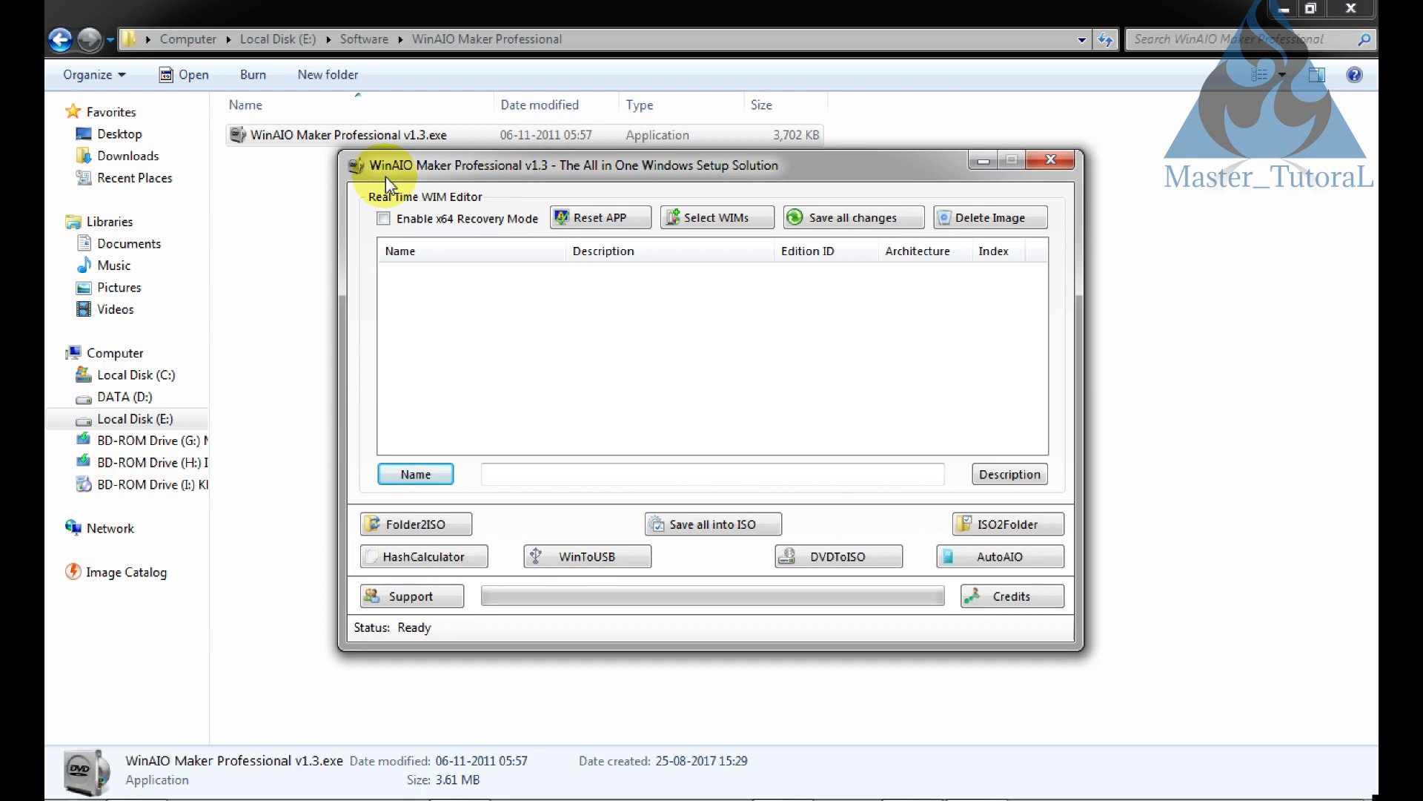
drag(588, 164, 589, 114)
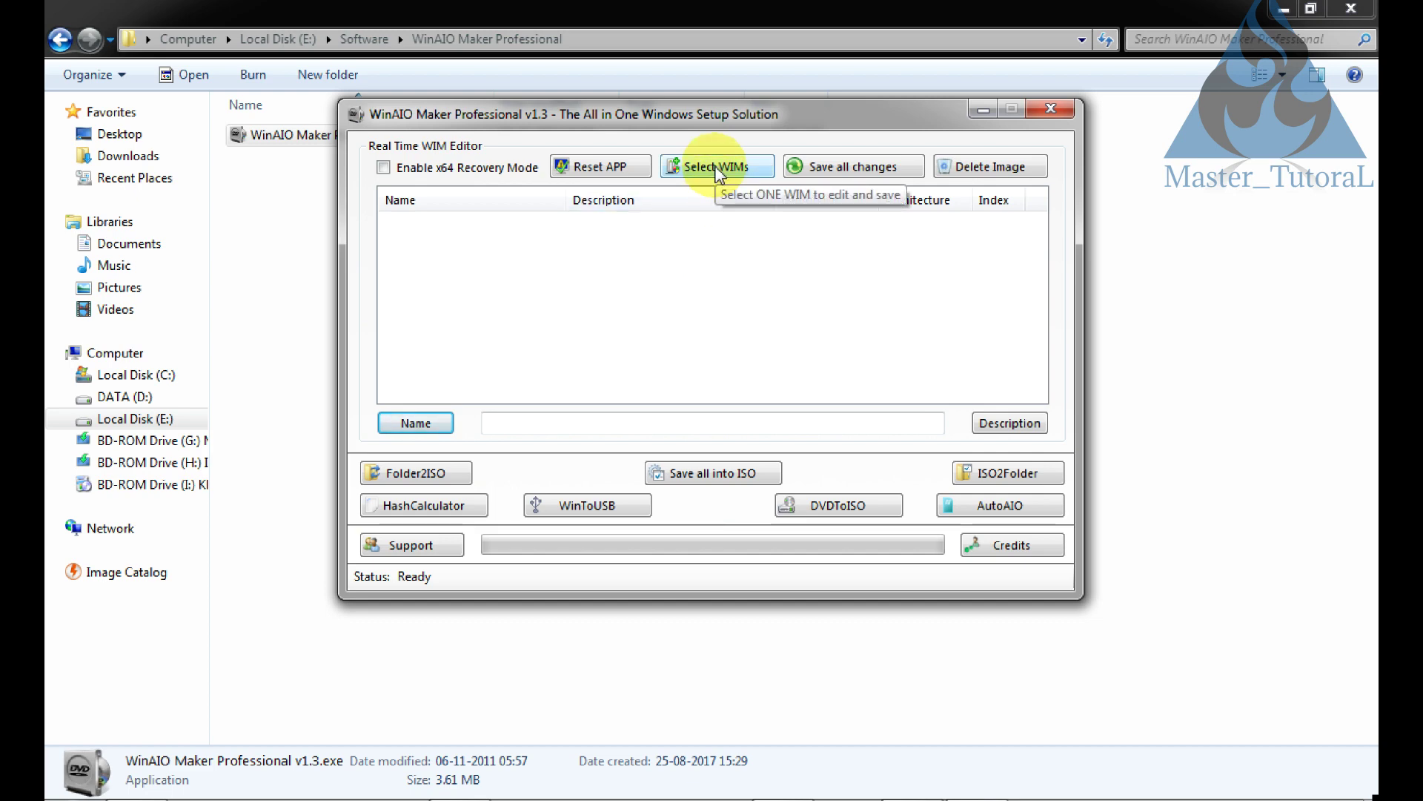
Load install.wim from E:\Software\2016\sources into the Real Time WIM Editor
click(716, 168)
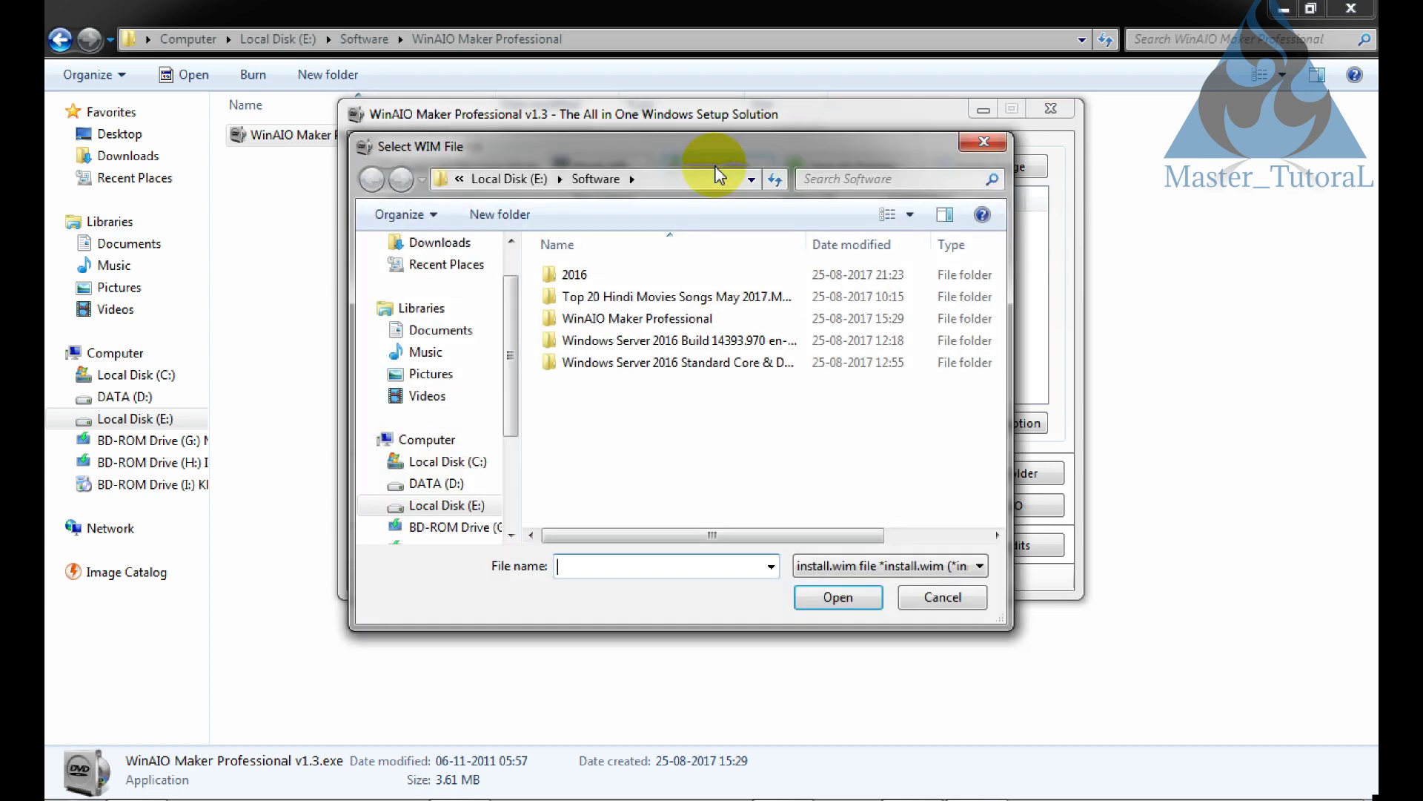
double_click(586, 276)
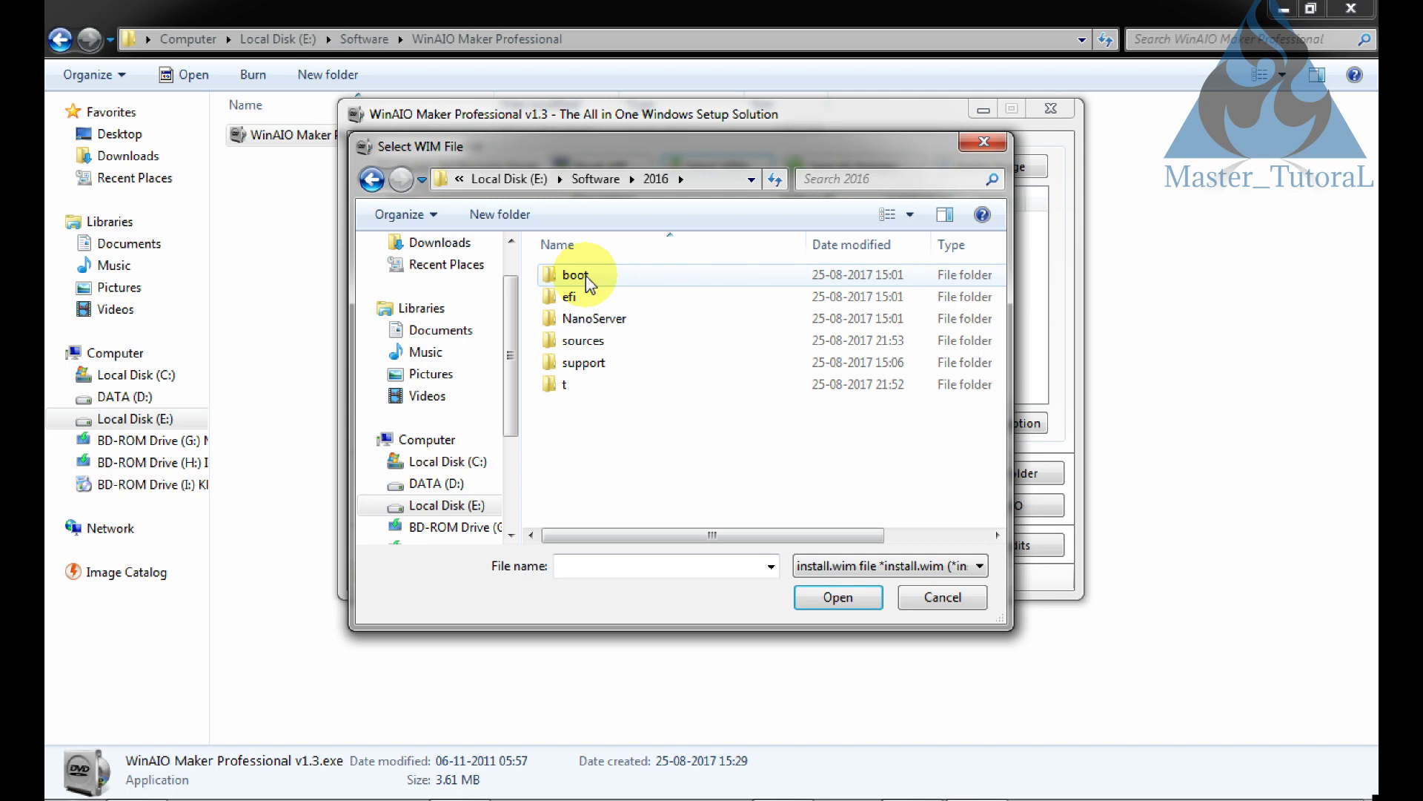
double_click(583, 341)
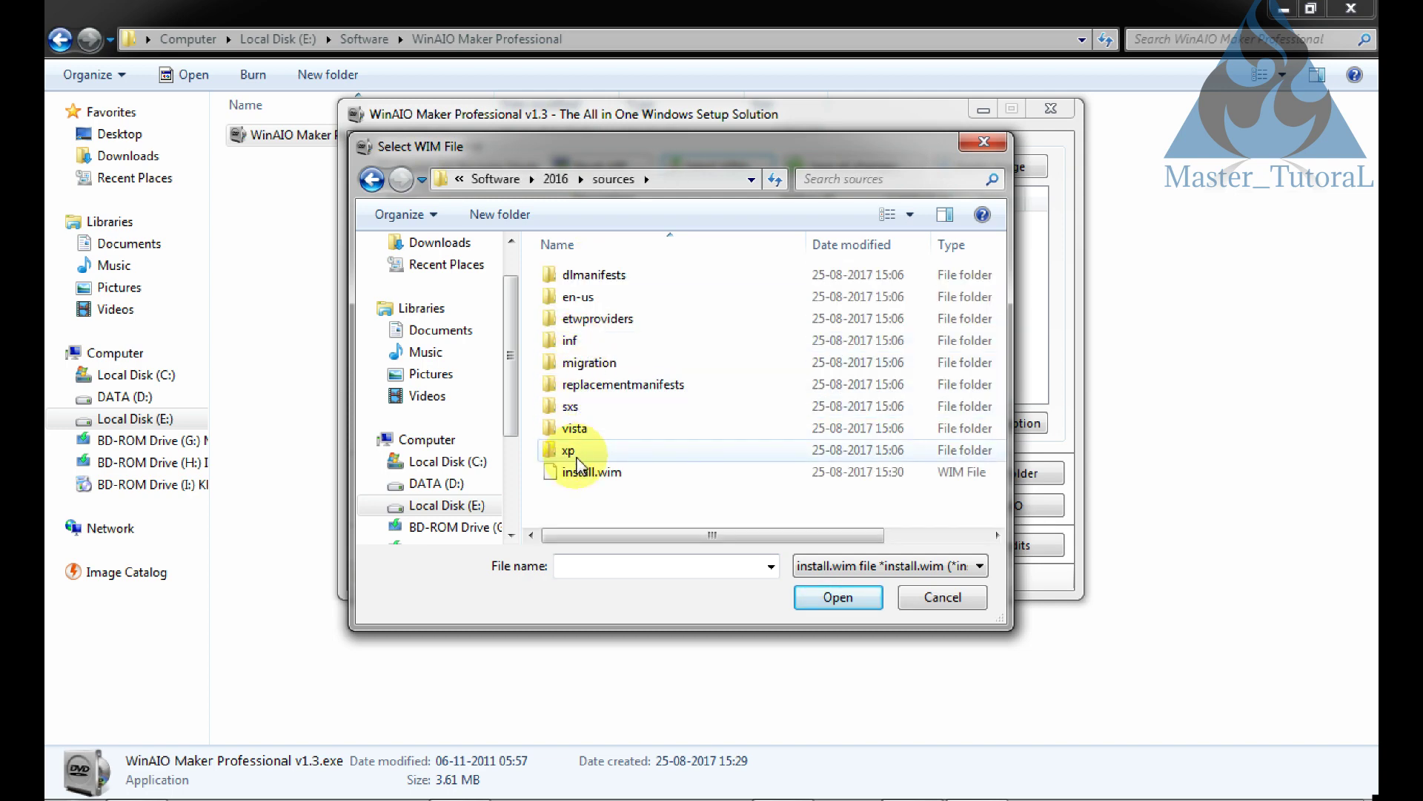
click(582, 474)
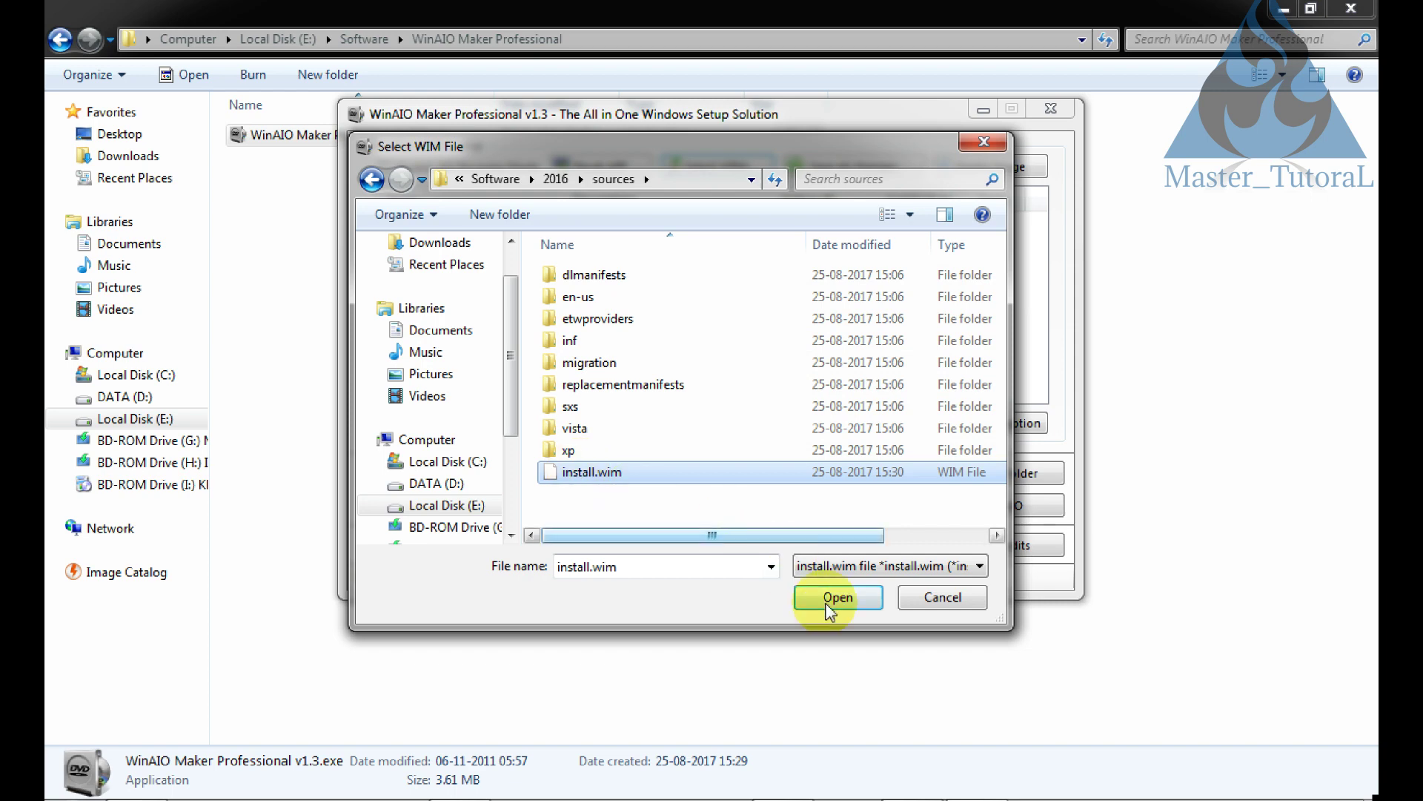
click(828, 602)
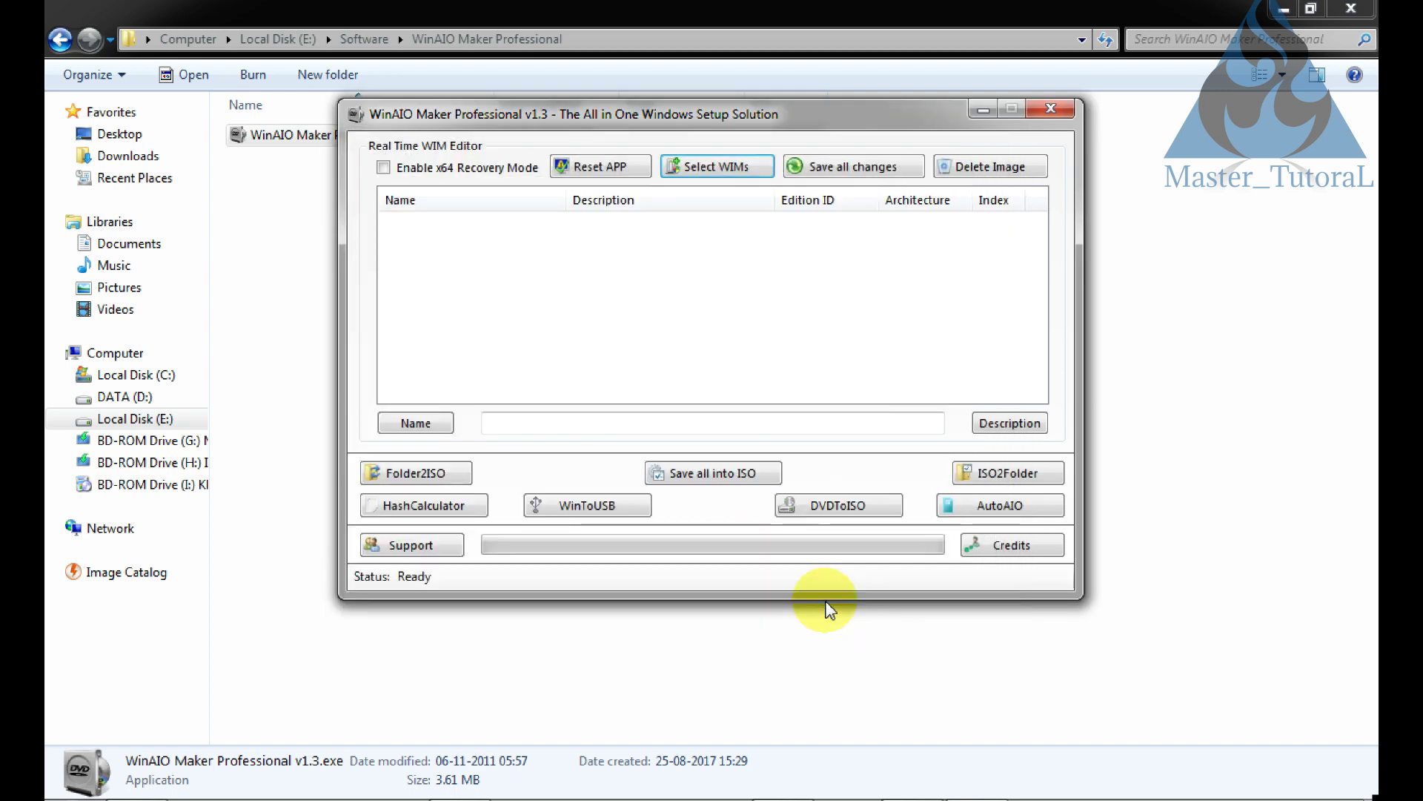
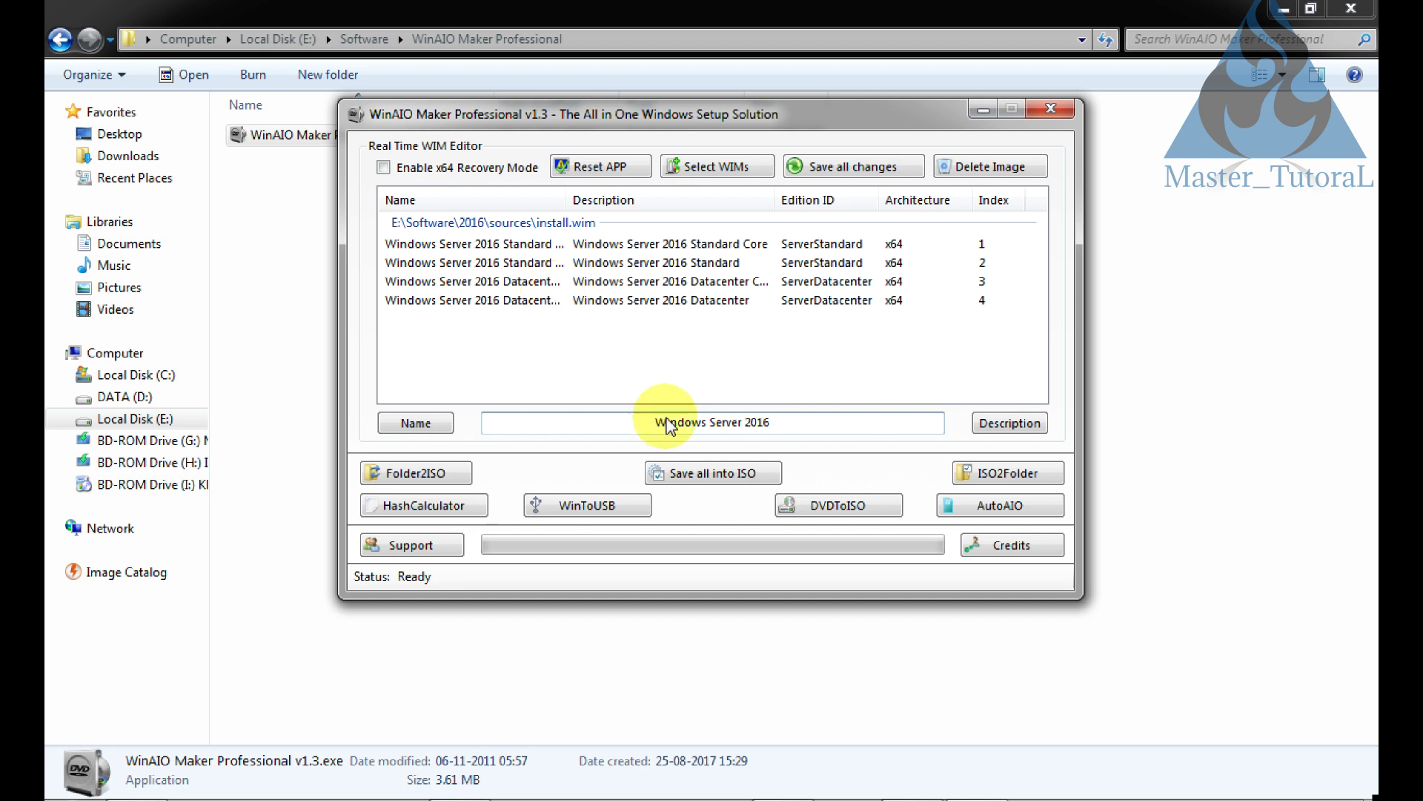
Start saving all loaded images into an ISO and set the ISO label to 2016
click(706, 478)
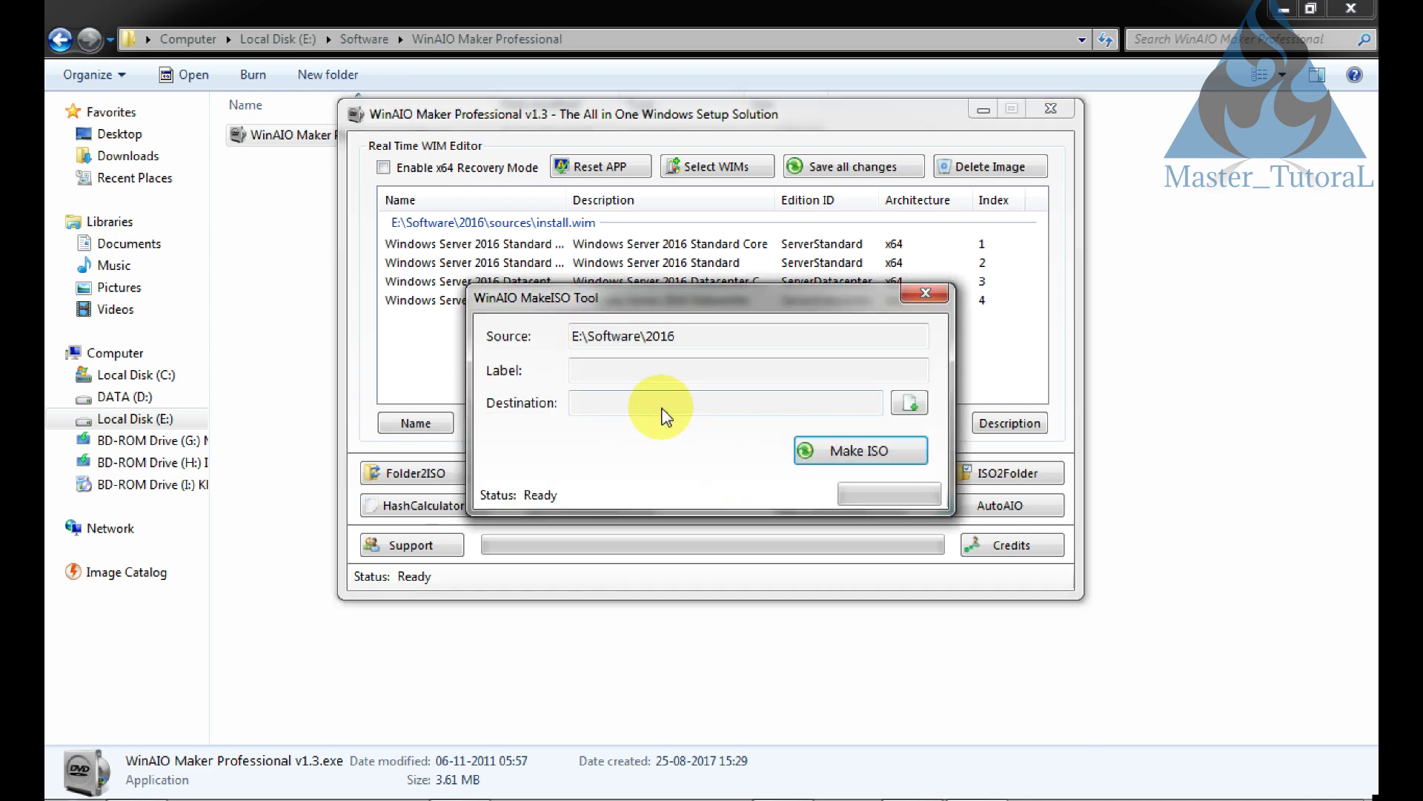
click(636, 371)
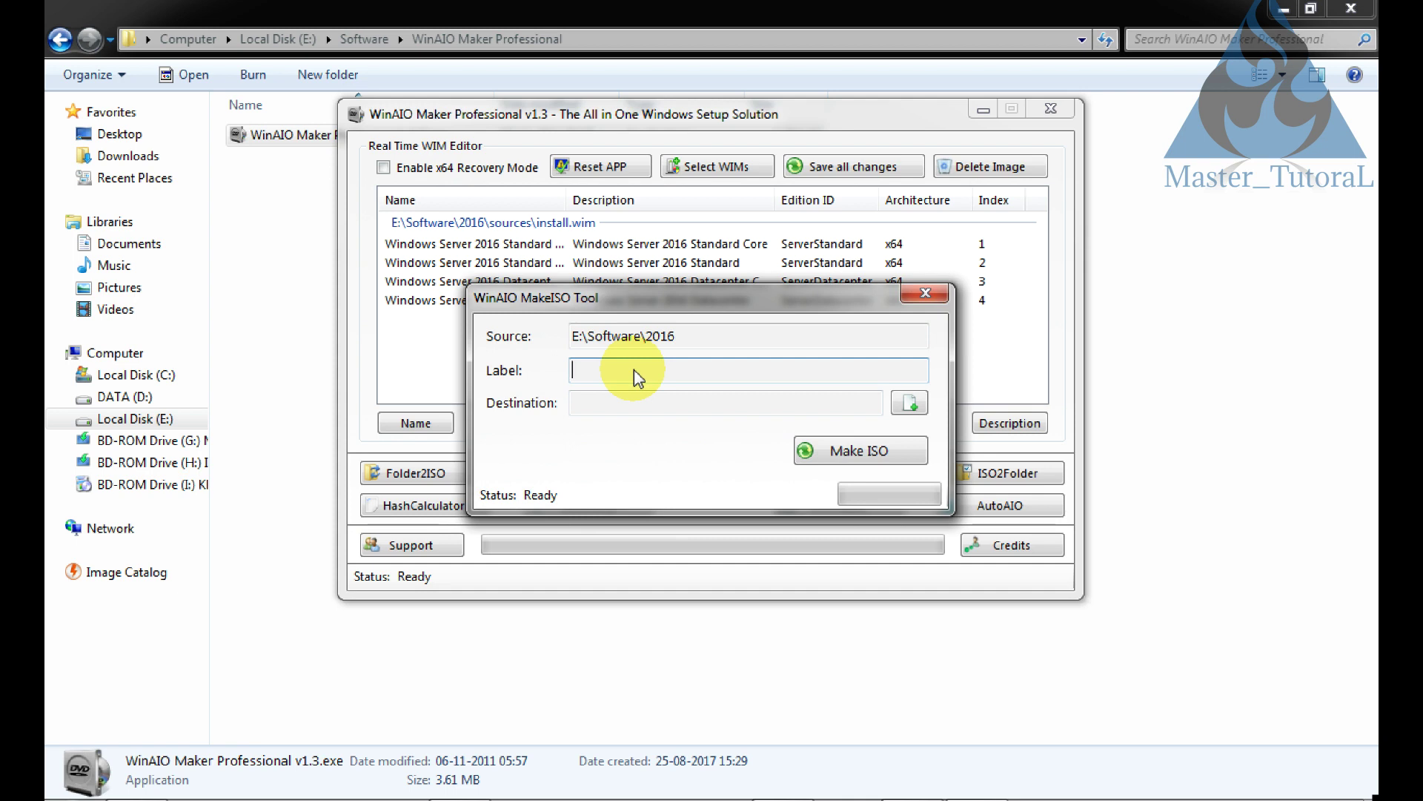
text(Windows)
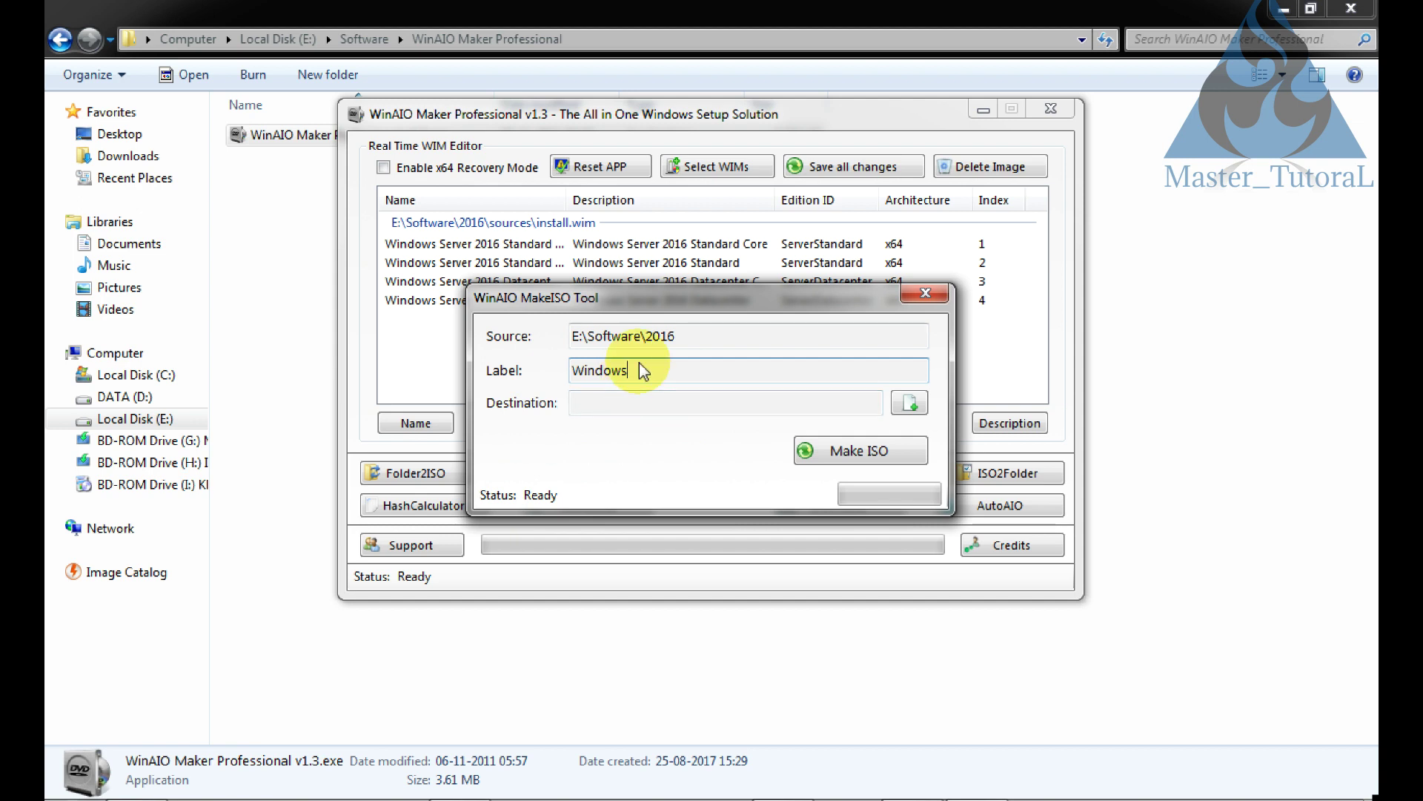
key(BackSpace)
key(BackSpace)
key(BackSpace)
key(BackSpace)
key(BackSpace)
key(BackSpace)
text(2016)
Set the ISO destination to "Windows server 2016 OS ISO" in the E:\Software folder and start making the ISO
click(908, 406)
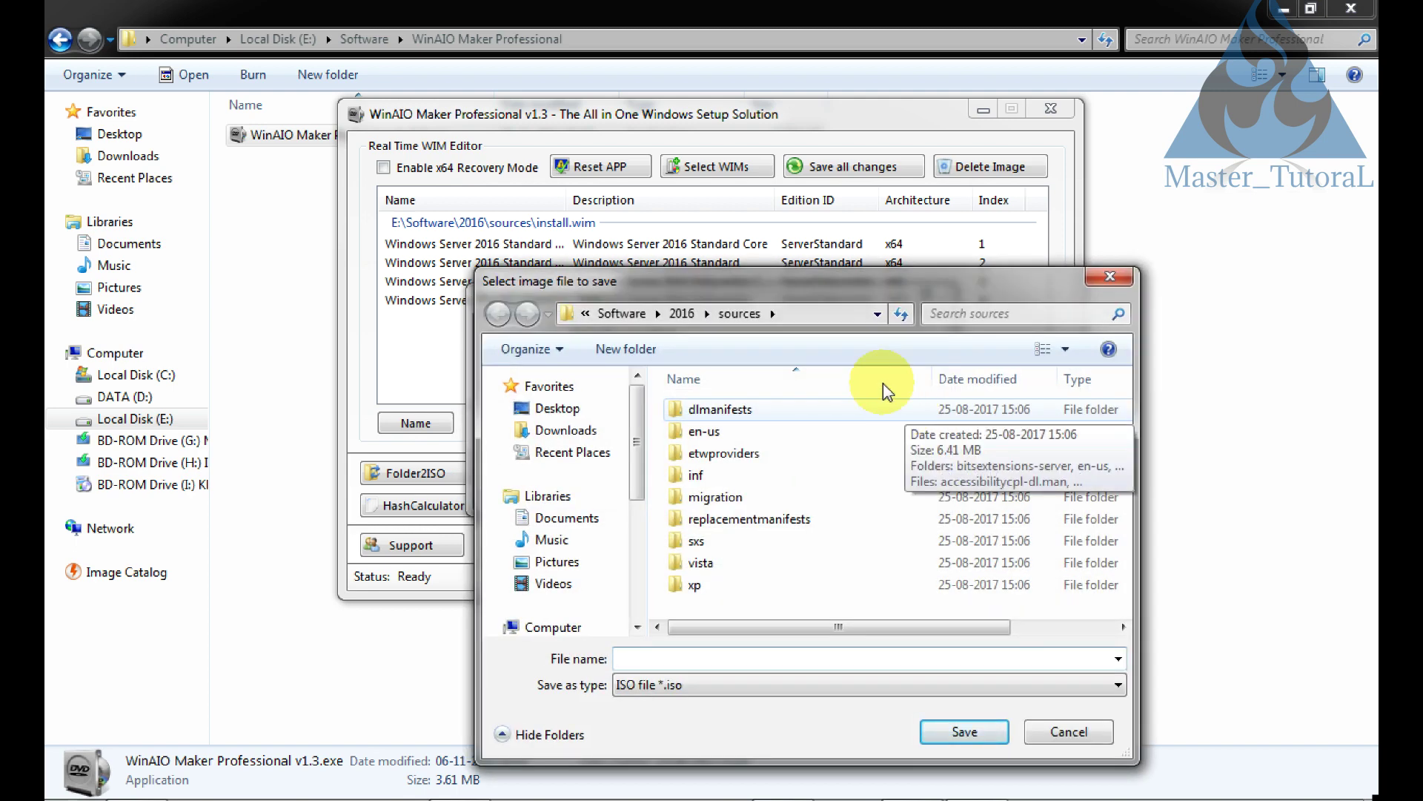
drag(807, 291, 761, 207)
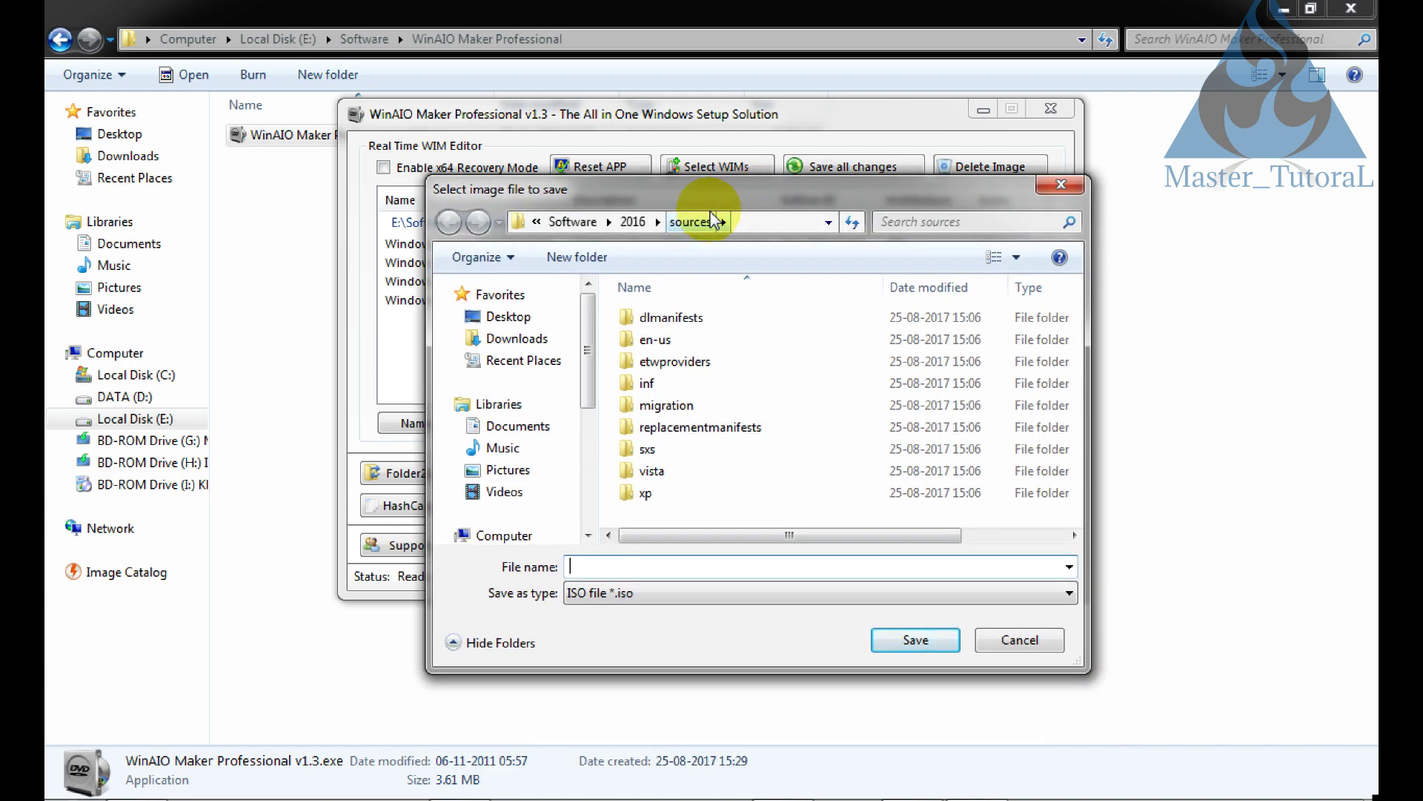
click(591, 226)
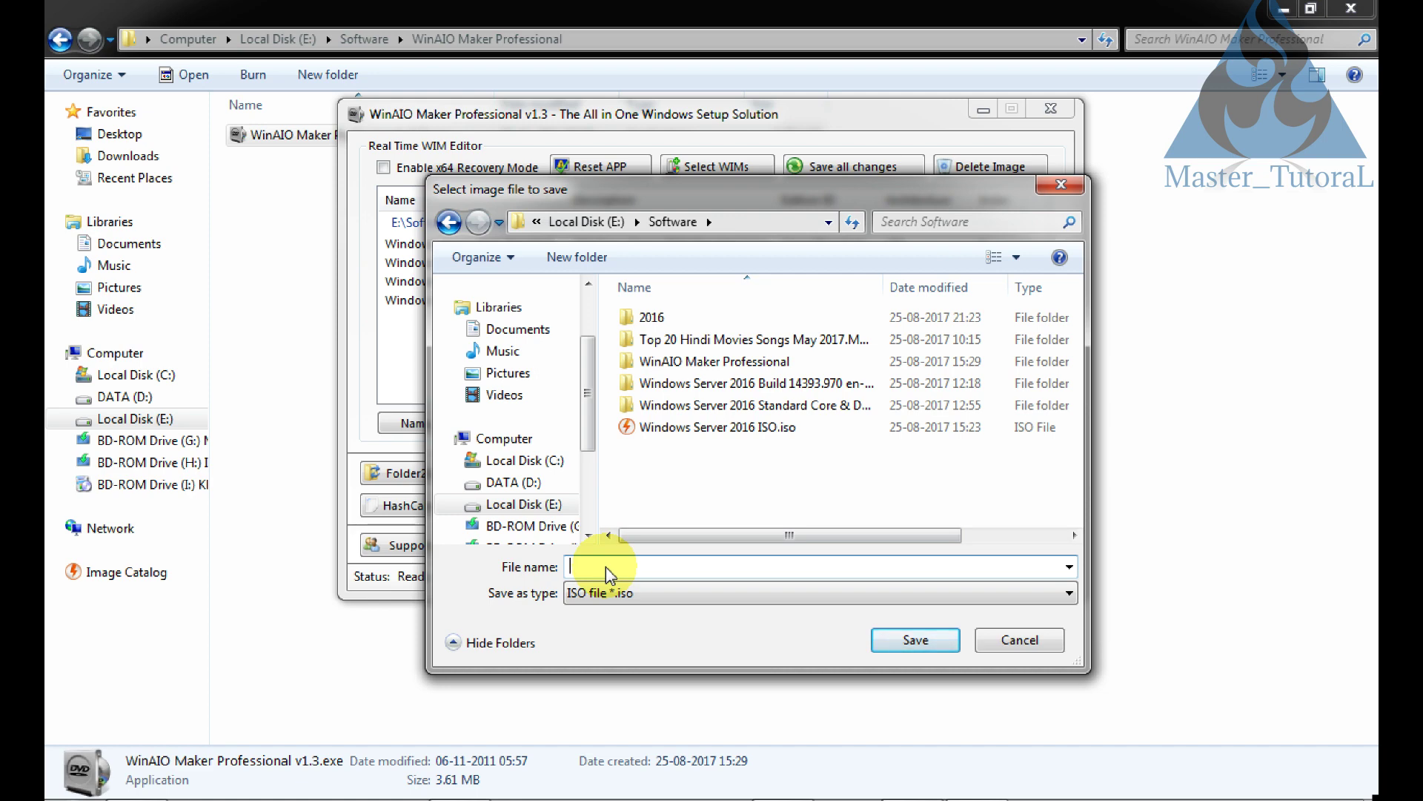
text(Windows )
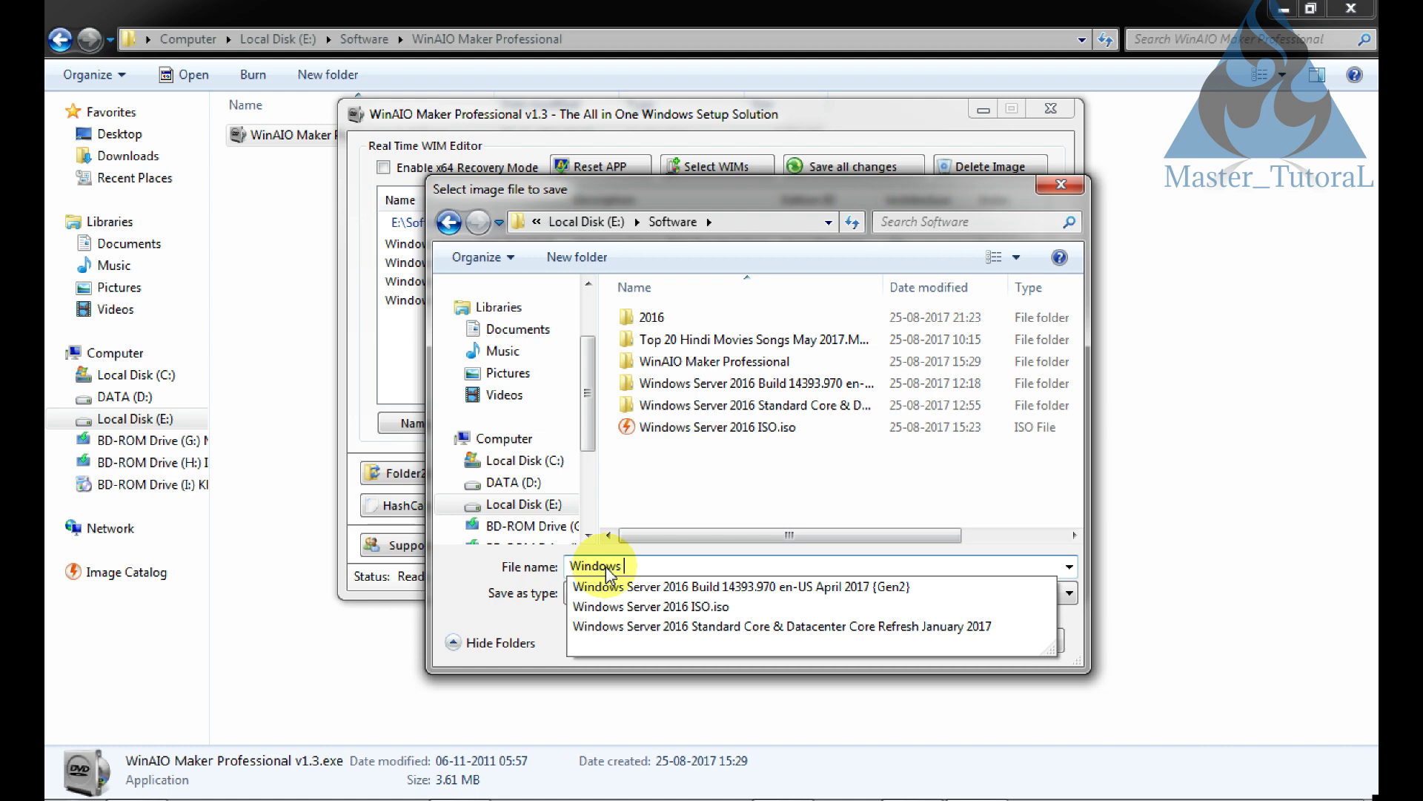
text(s)
key(BackSpace)
text(server 2016 OS)
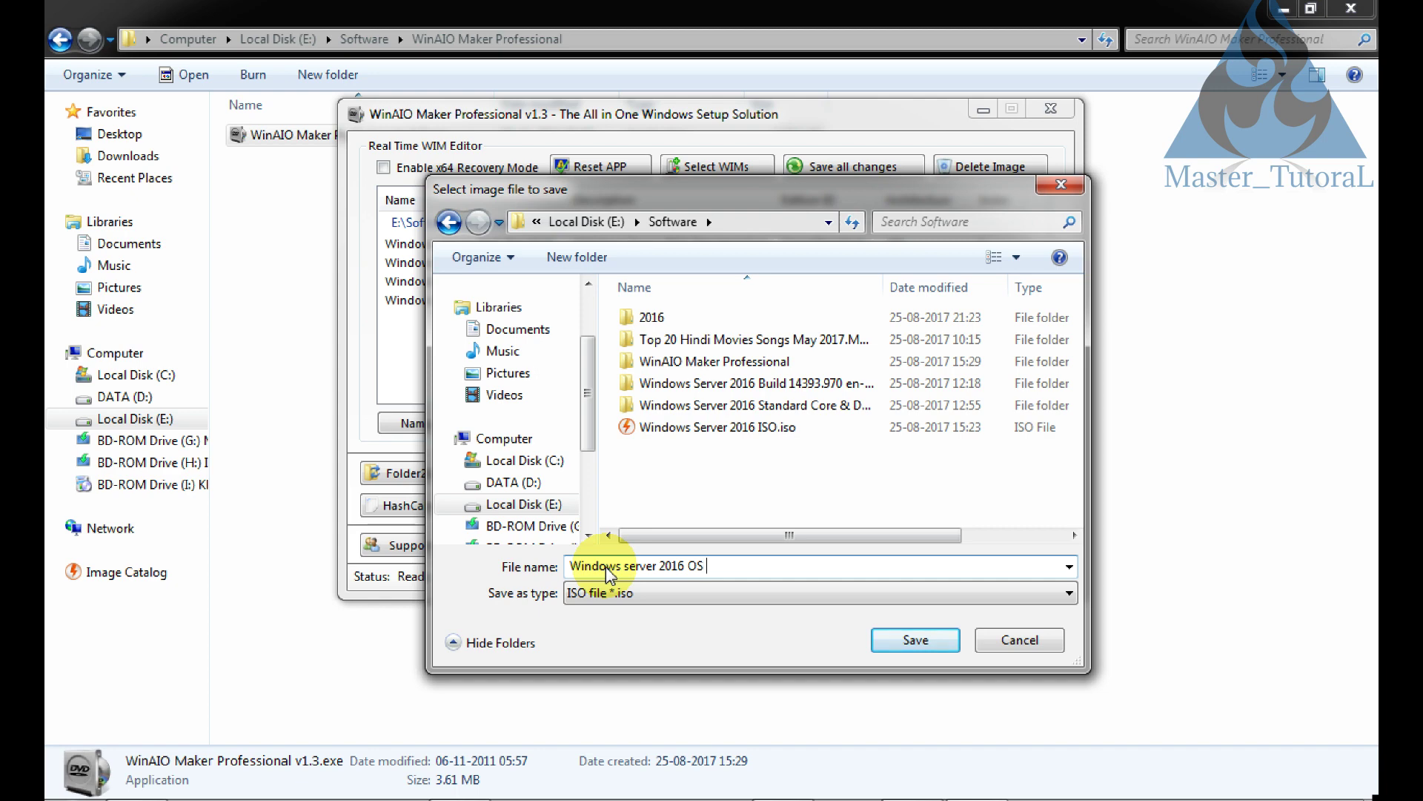
text( ISO)
click(900, 640)
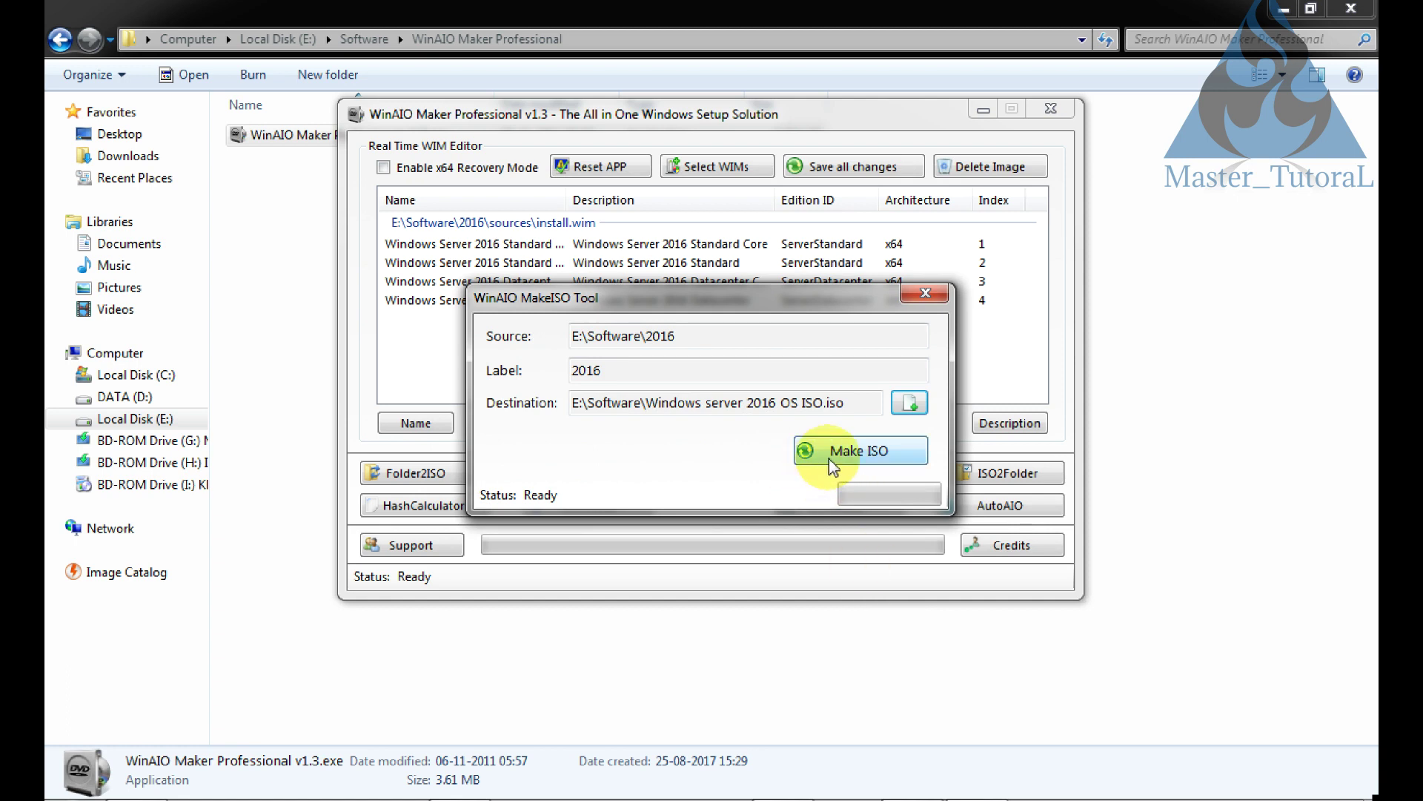
click(829, 458)
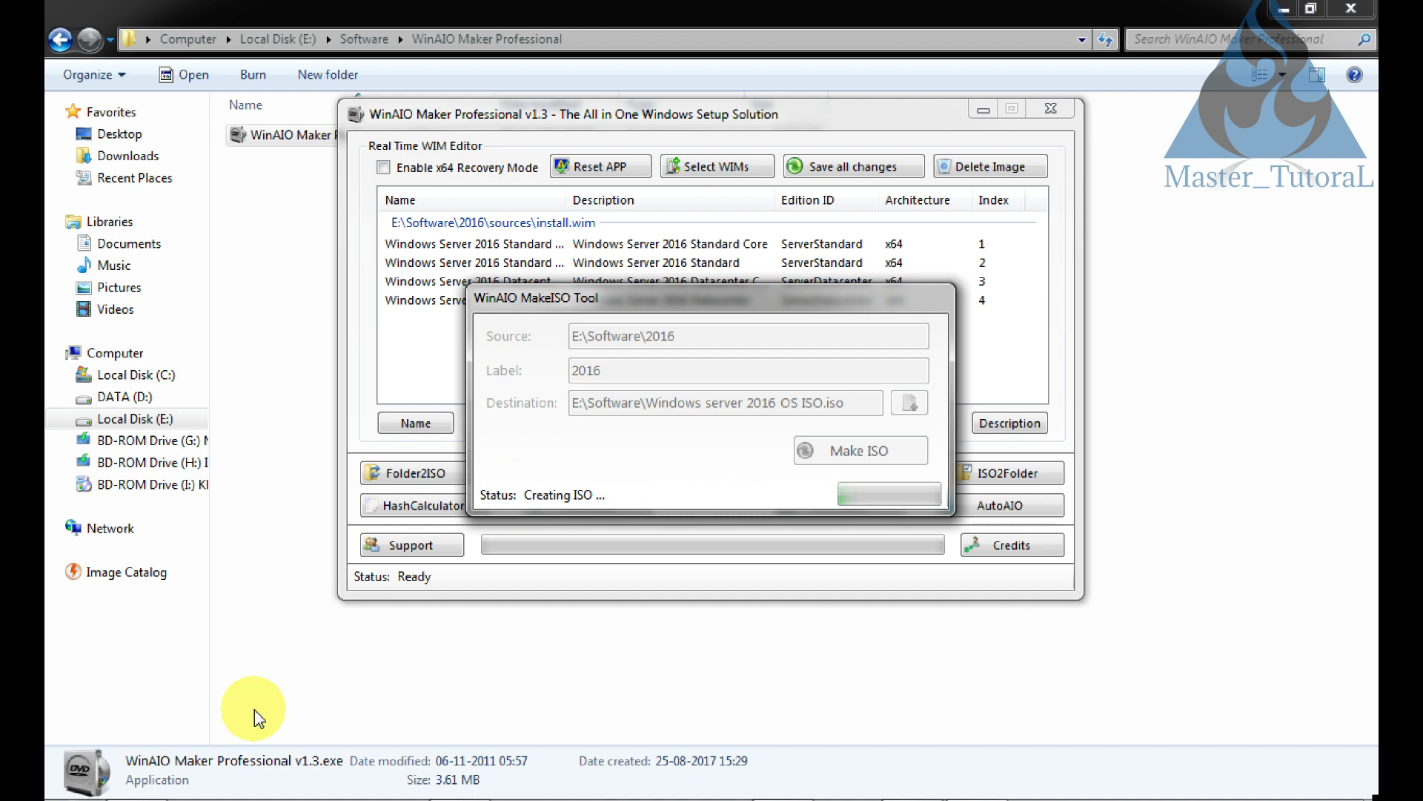
Switch to File Explorer, go up to the Software folder and inspect the details of the two Windows Server 2016 ISO files
click(155, 792)
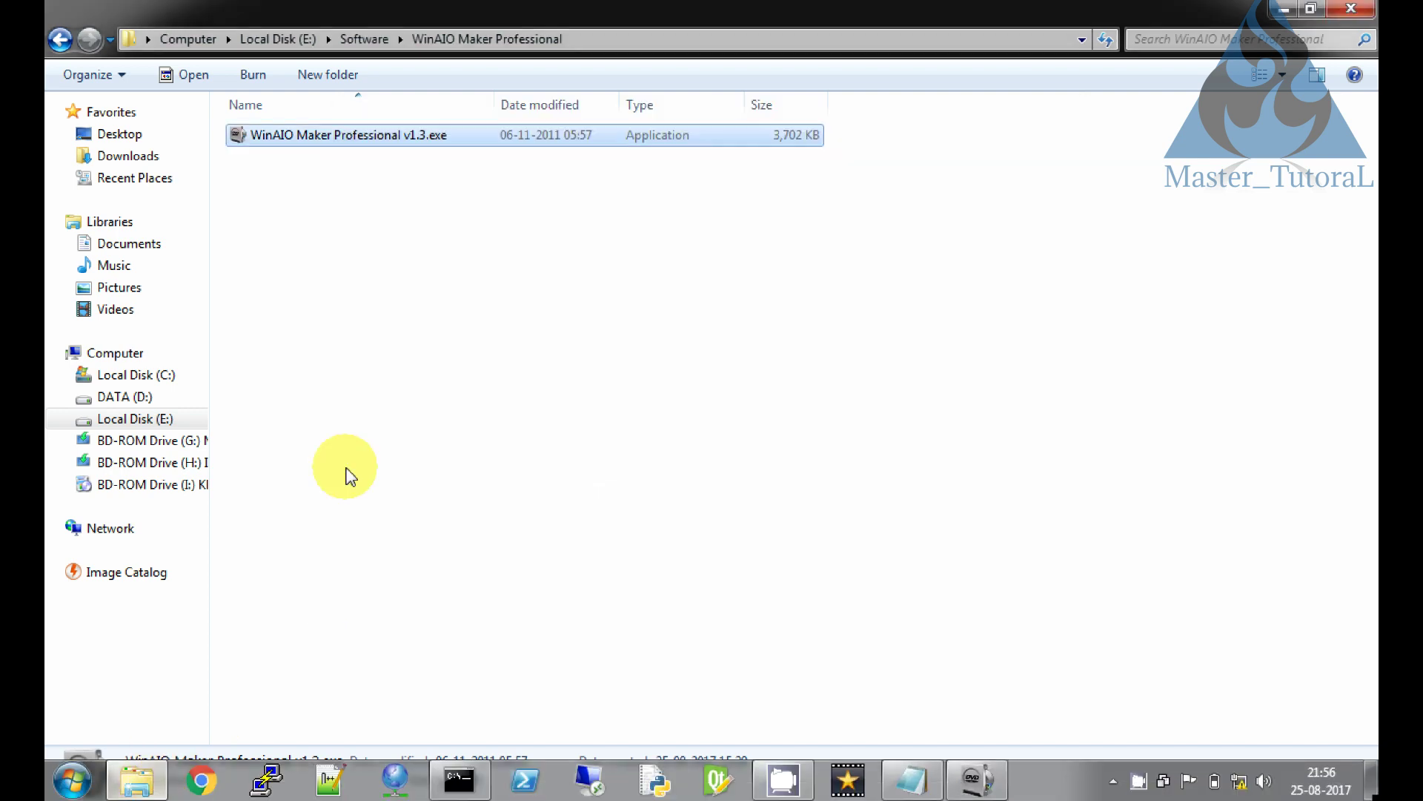
click(355, 38)
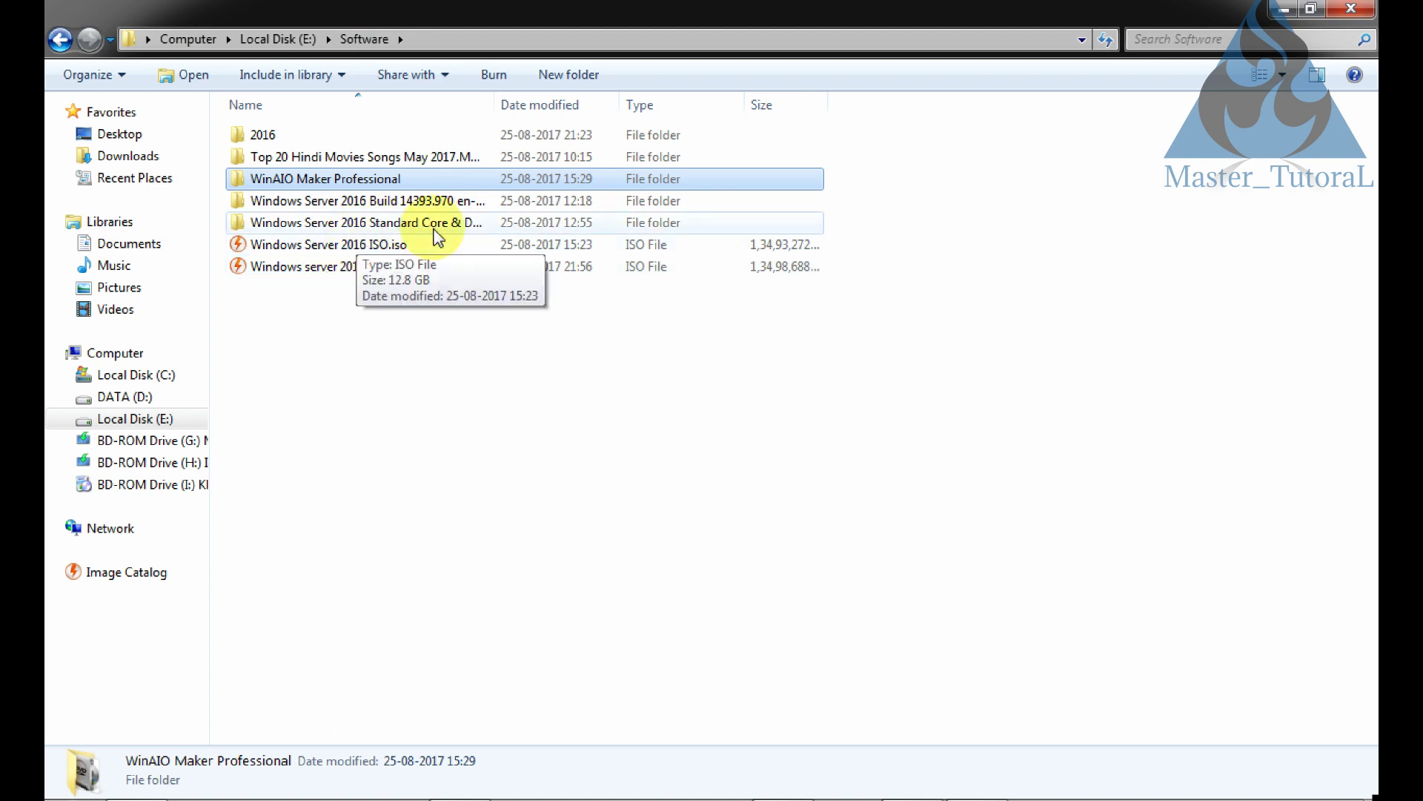
mouse_move(352, 258)
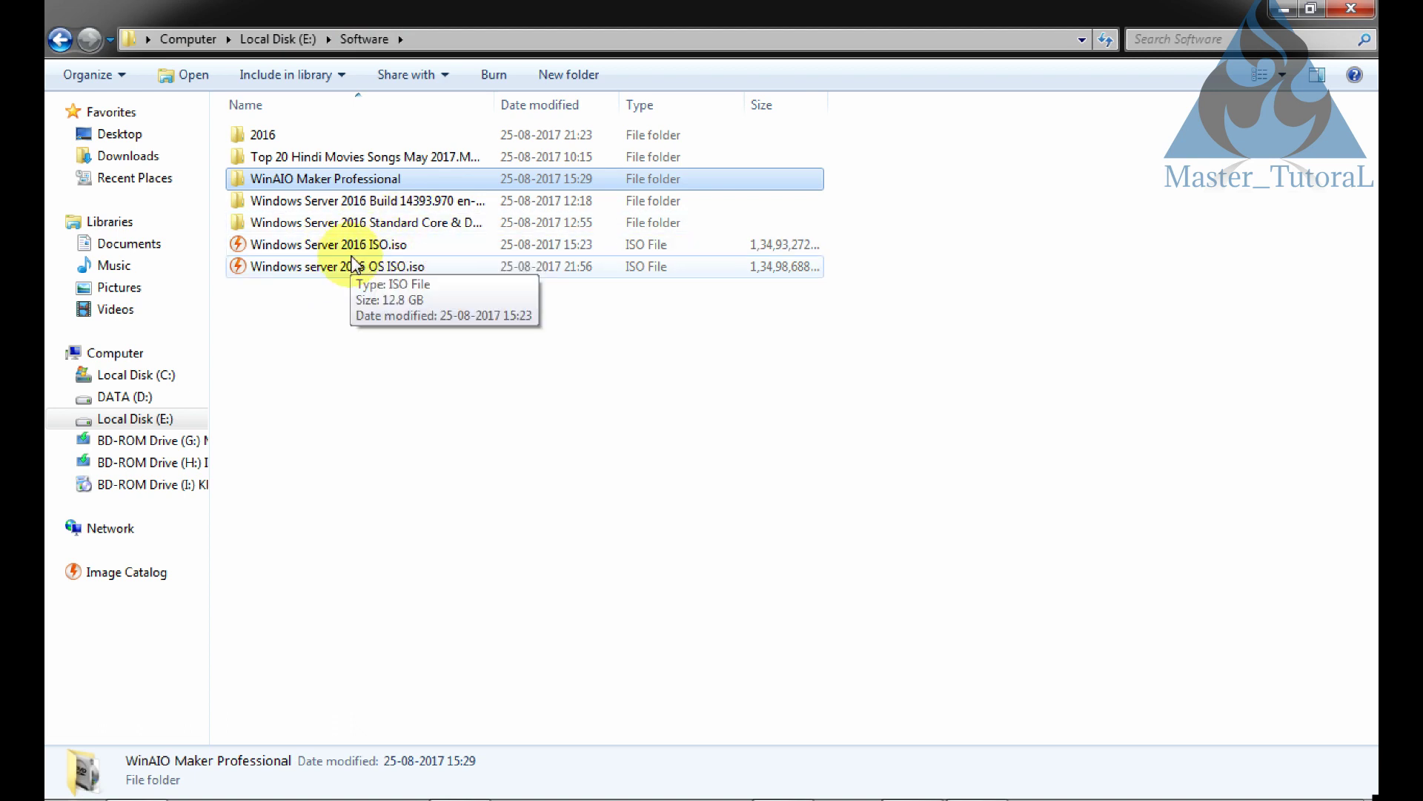
click(320, 246)
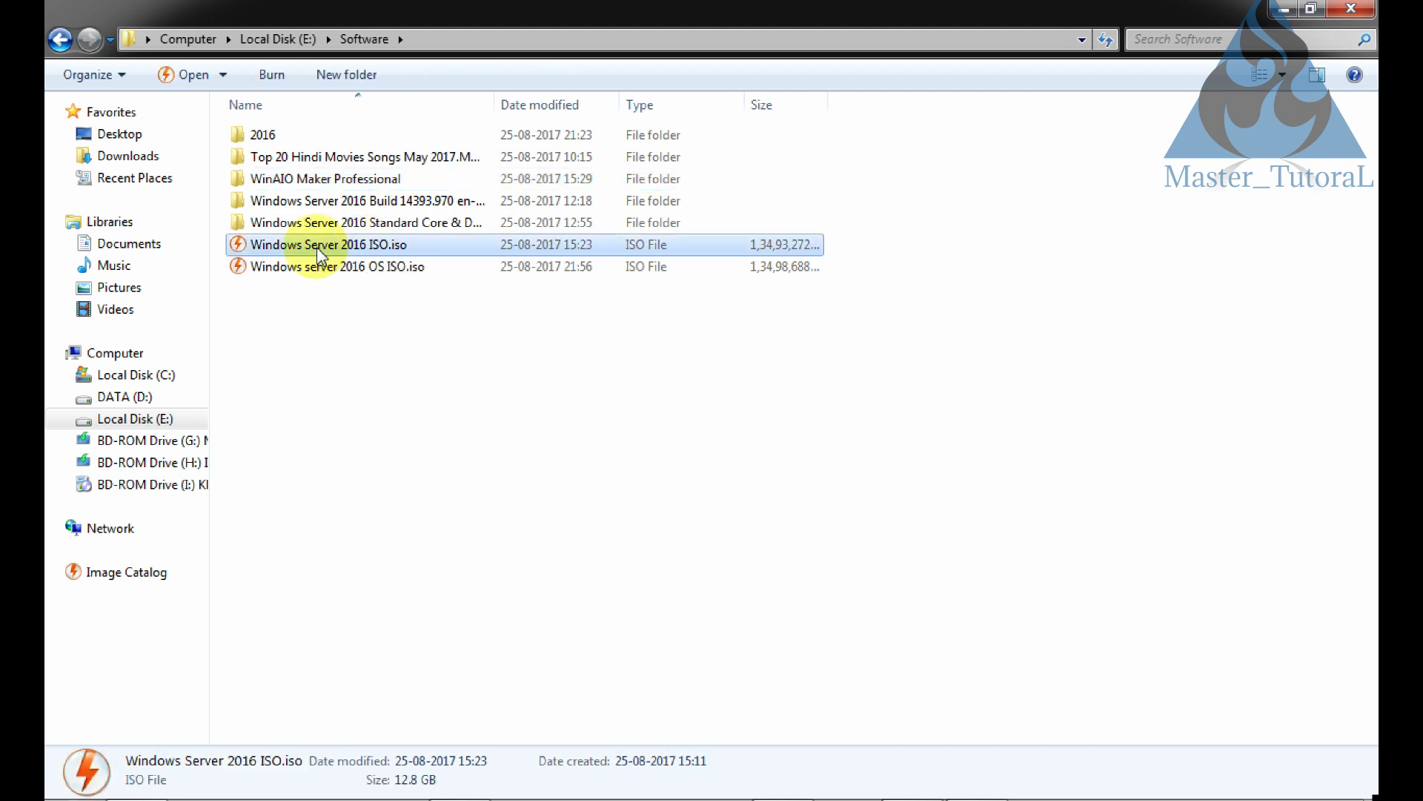
click(318, 269)
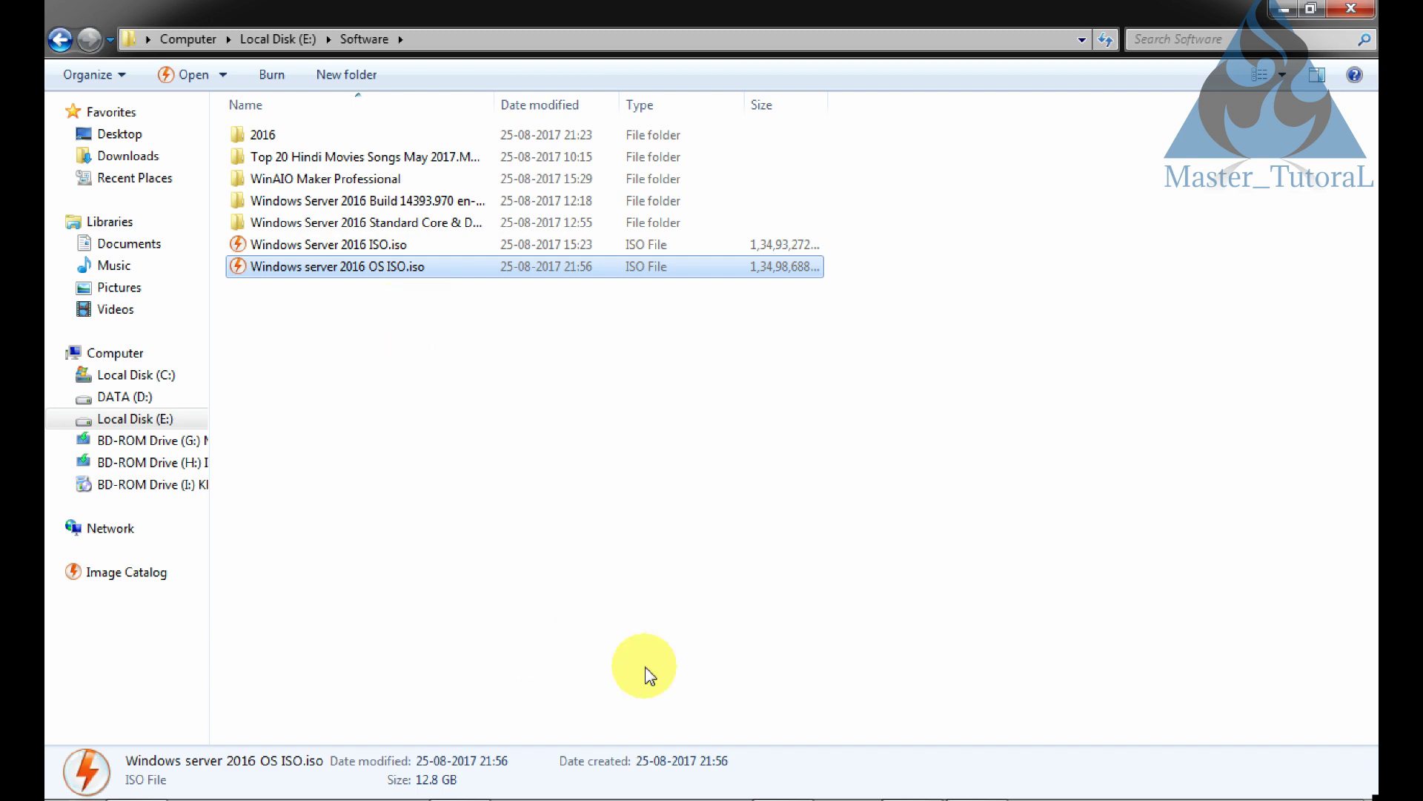
Switch back to WinAIO Maker Professional and move the MakeISO Tool window slightly higher
mouse_move(852, 797)
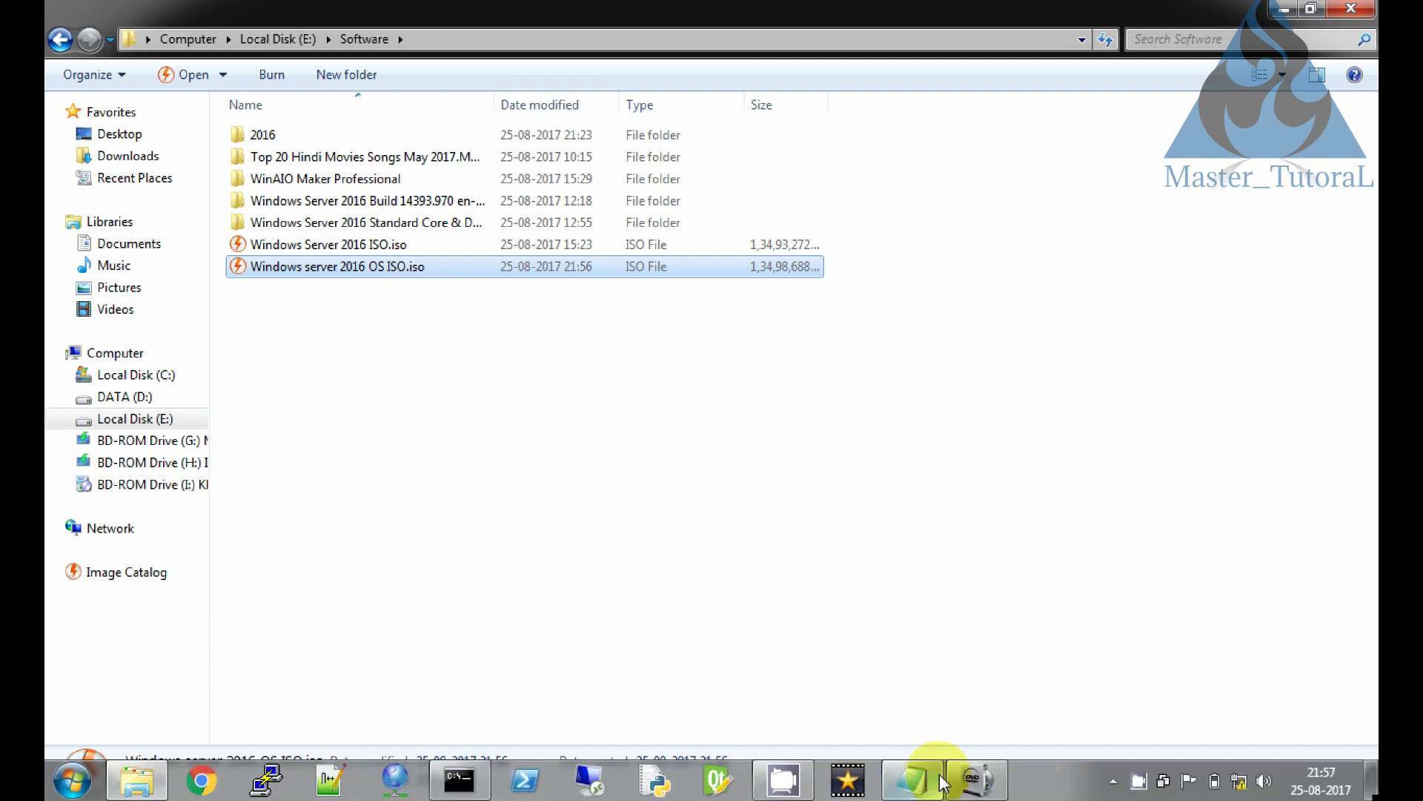
click(976, 787)
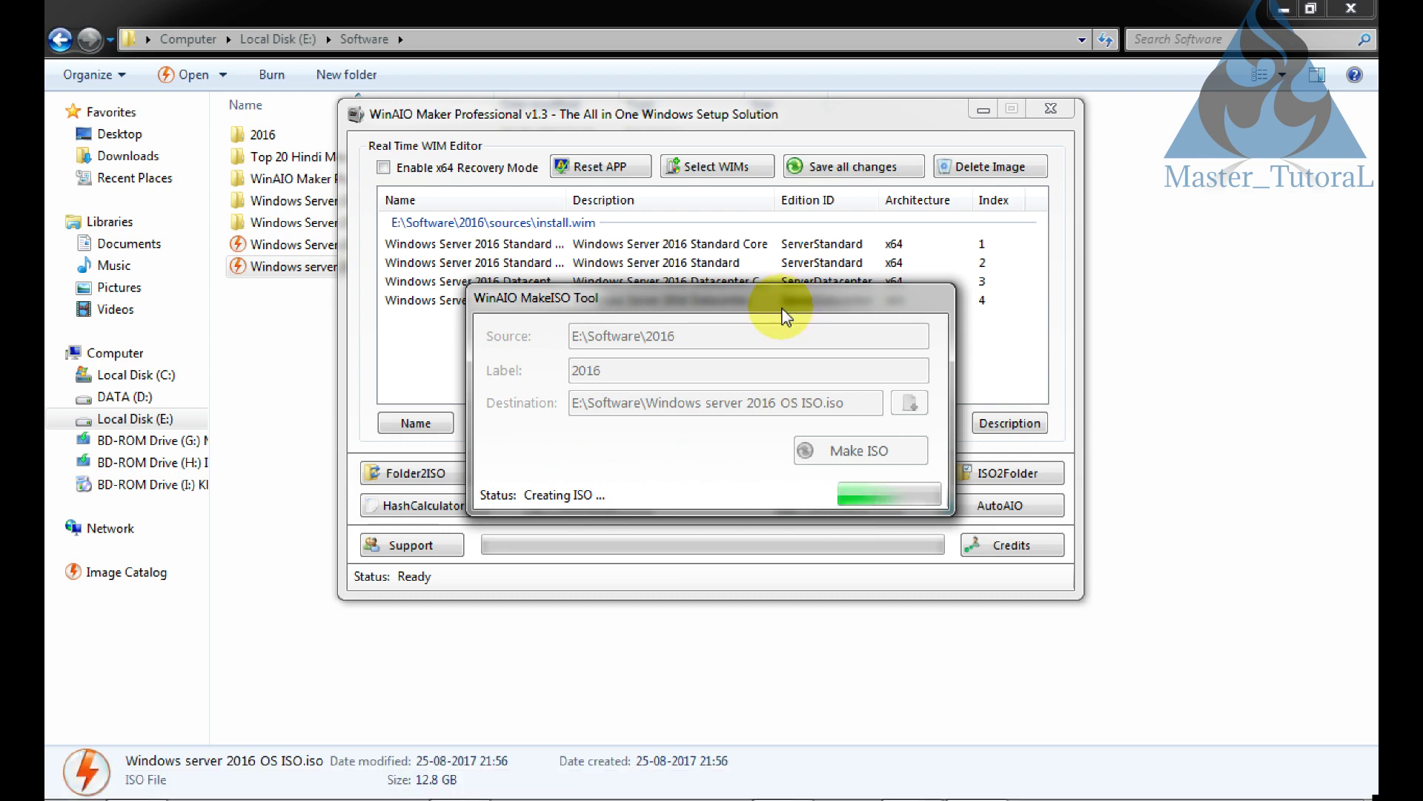
drag(783, 310, 777, 254)
mouse_move(1156, 797)
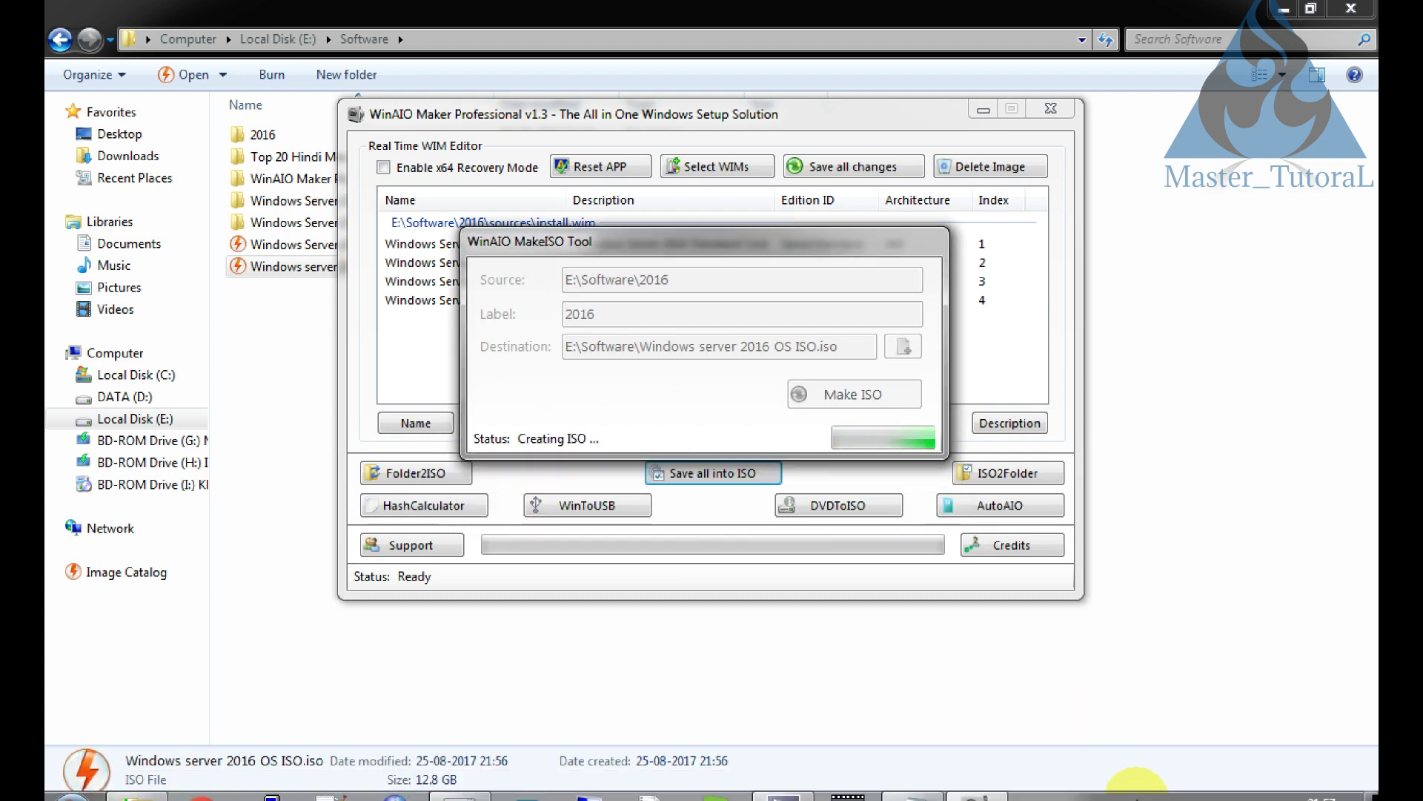
right_click(1154, 792)
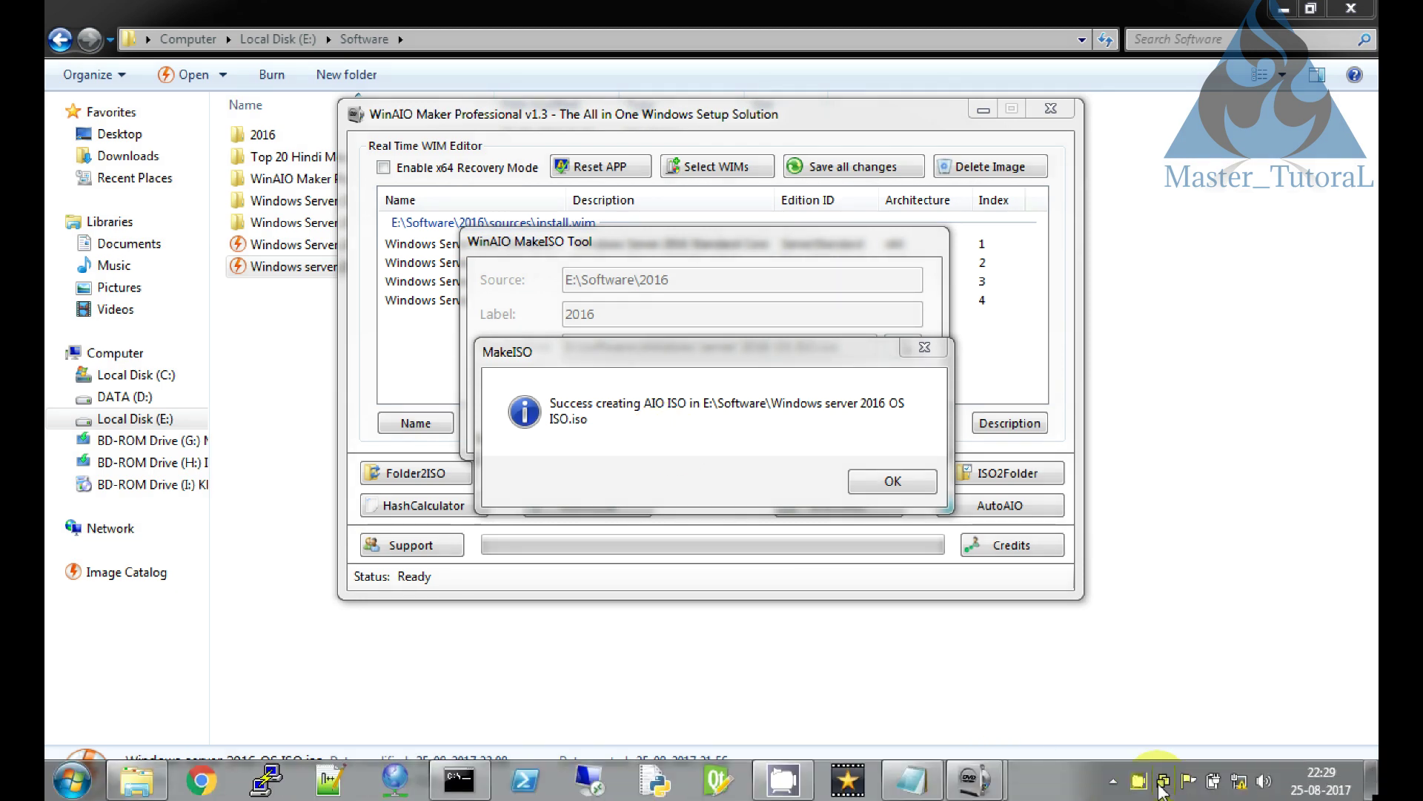
right_click(1142, 792)
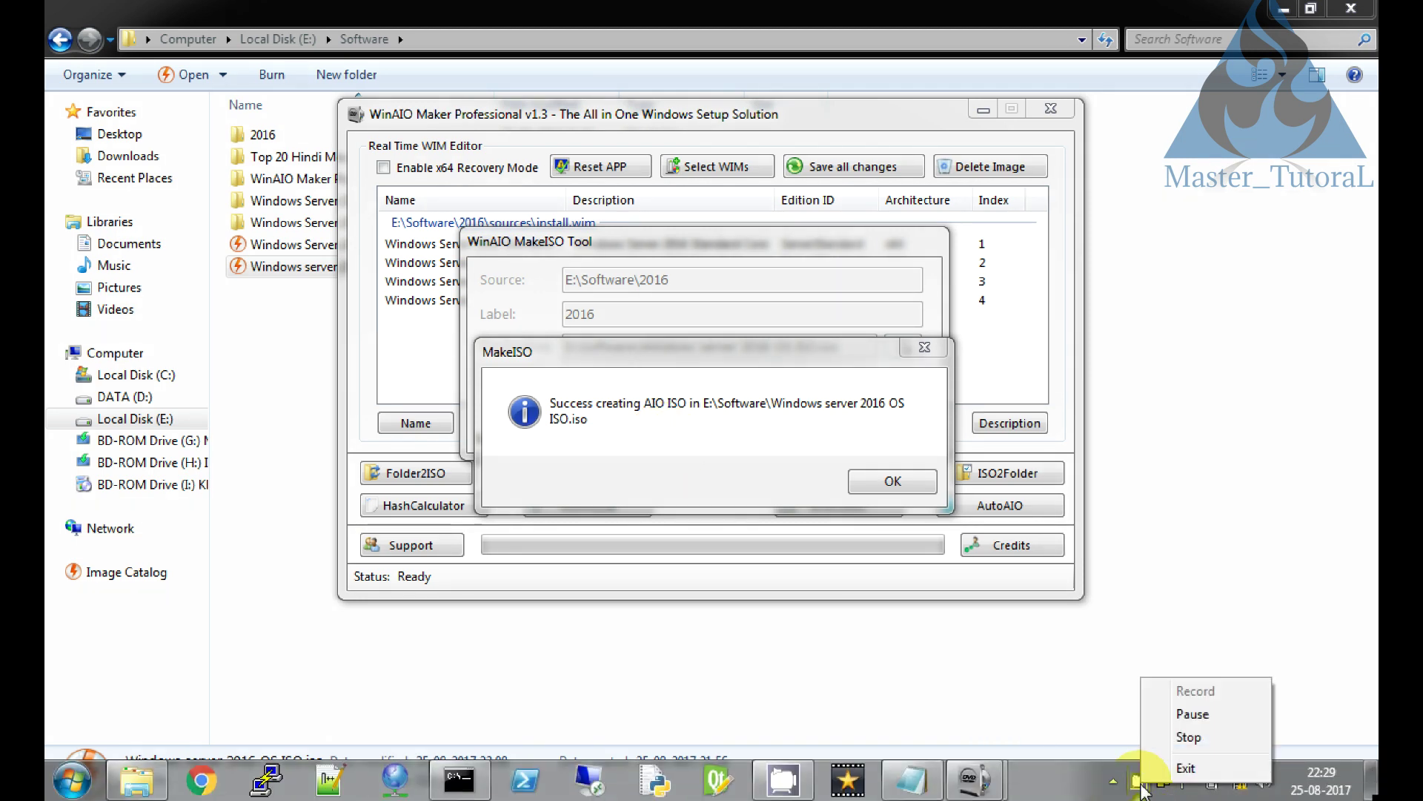
click(1185, 738)
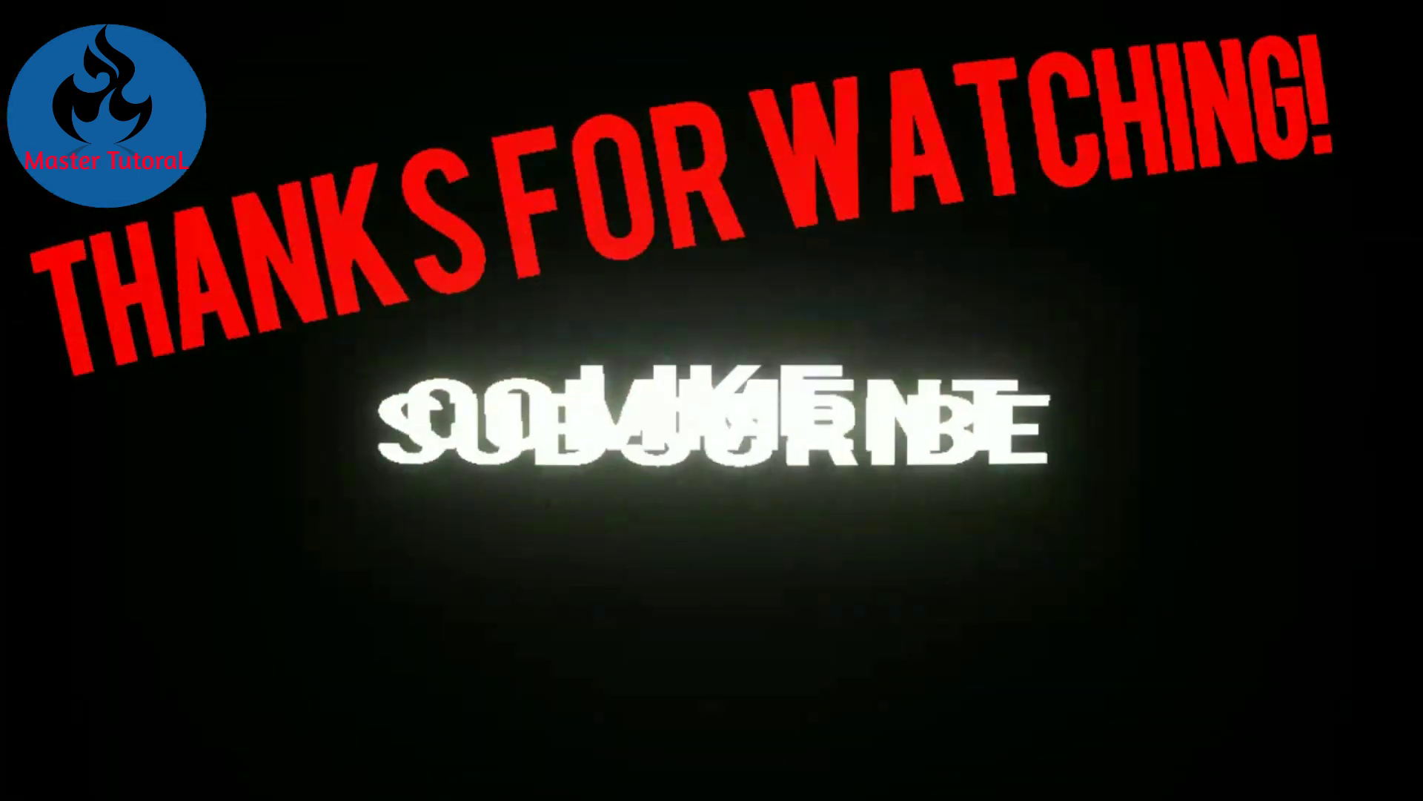